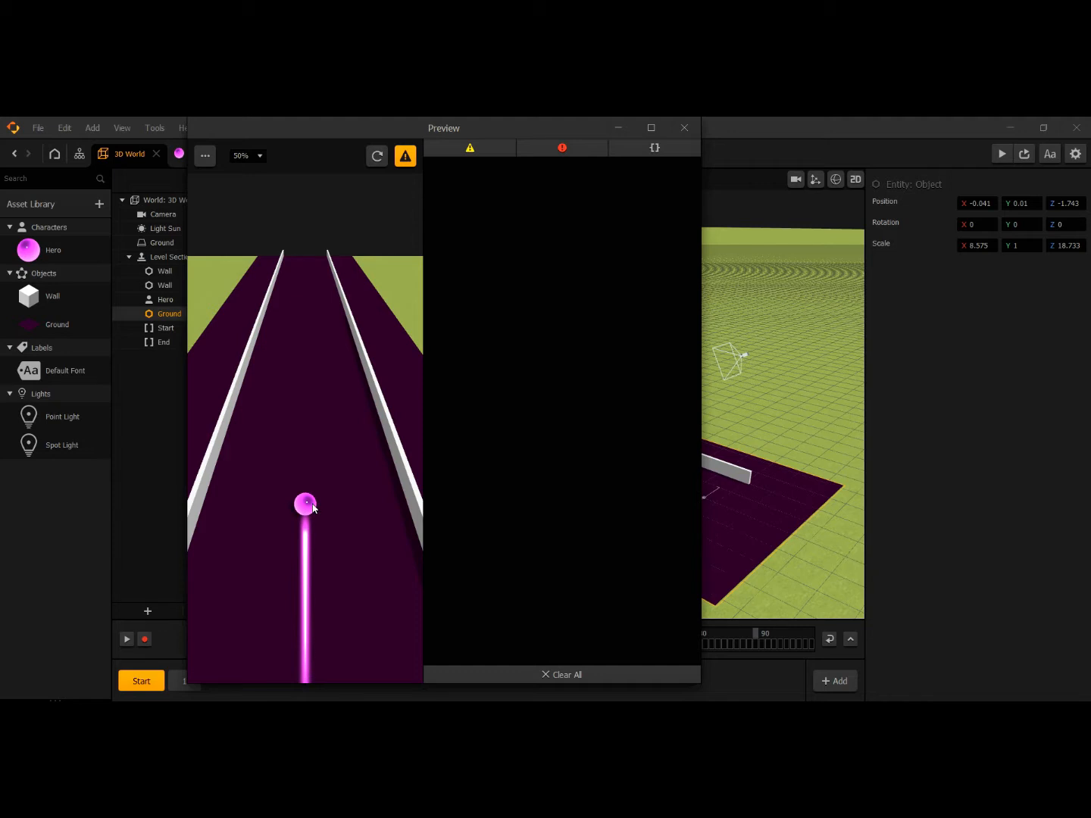
End the running preview and set the camera's Follow Force to 0 on the X and Y axes.
mouse_move(312, 507)
left_mouse_down()
mouse_move(283, 508)
mouse_move(342, 516)
mouse_move(266, 511)
mouse_move(343, 509)
mouse_move(262, 506)
mouse_move(370, 506)
mouse_move(259, 497)
mouse_move(359, 497)
mouse_move(271, 497)
mouse_move(344, 502)
left_mouse_up()
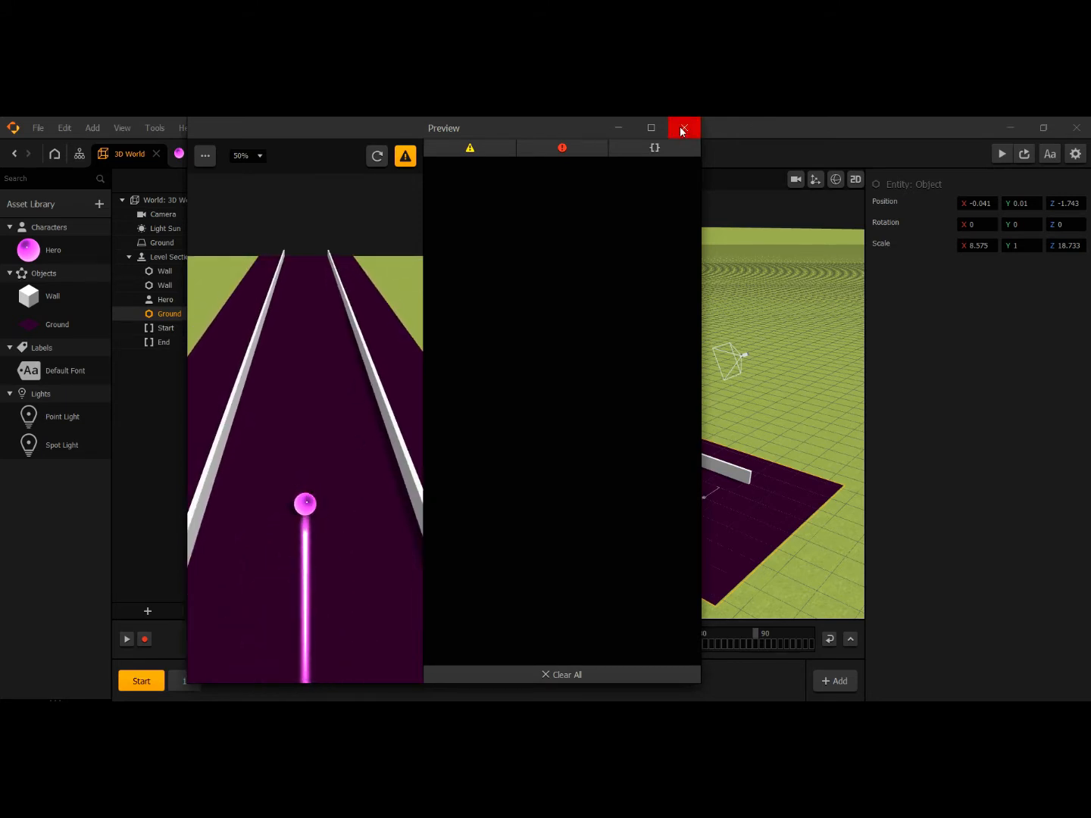
left_click(683, 128)
left_click(744, 359)
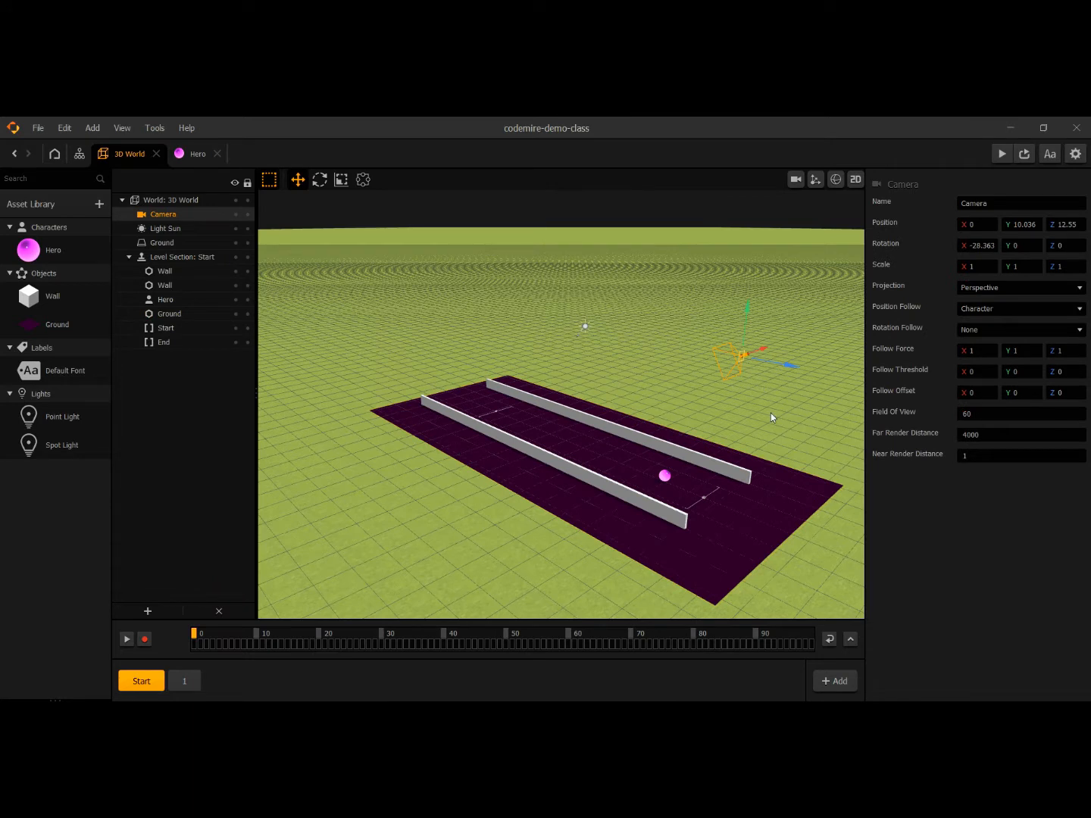
left_click(984, 353)
type("0")
key("Tab")
type("0")
Preview the game and steer the ball sideways to check how the camera follows it.
left_click(1001, 153)
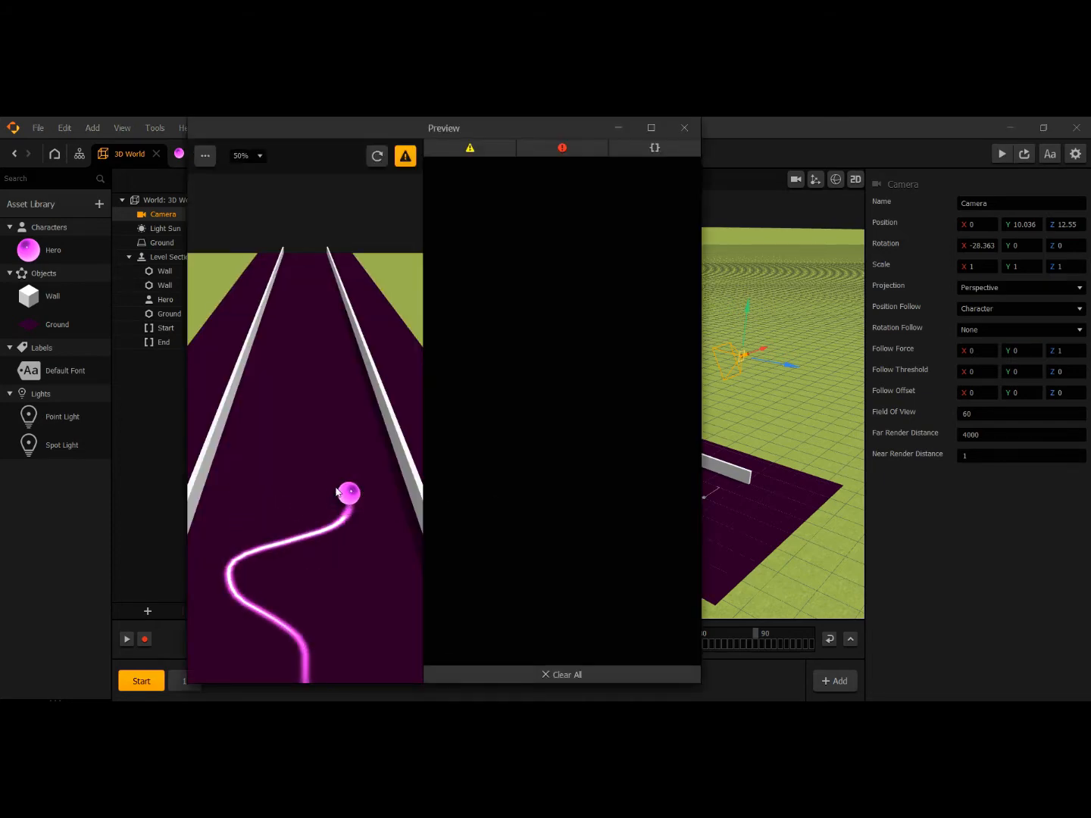
mouse_move(335, 493)
left_mouse_down()
mouse_move(345, 492)
mouse_move(304, 493)
left_mouse_up()
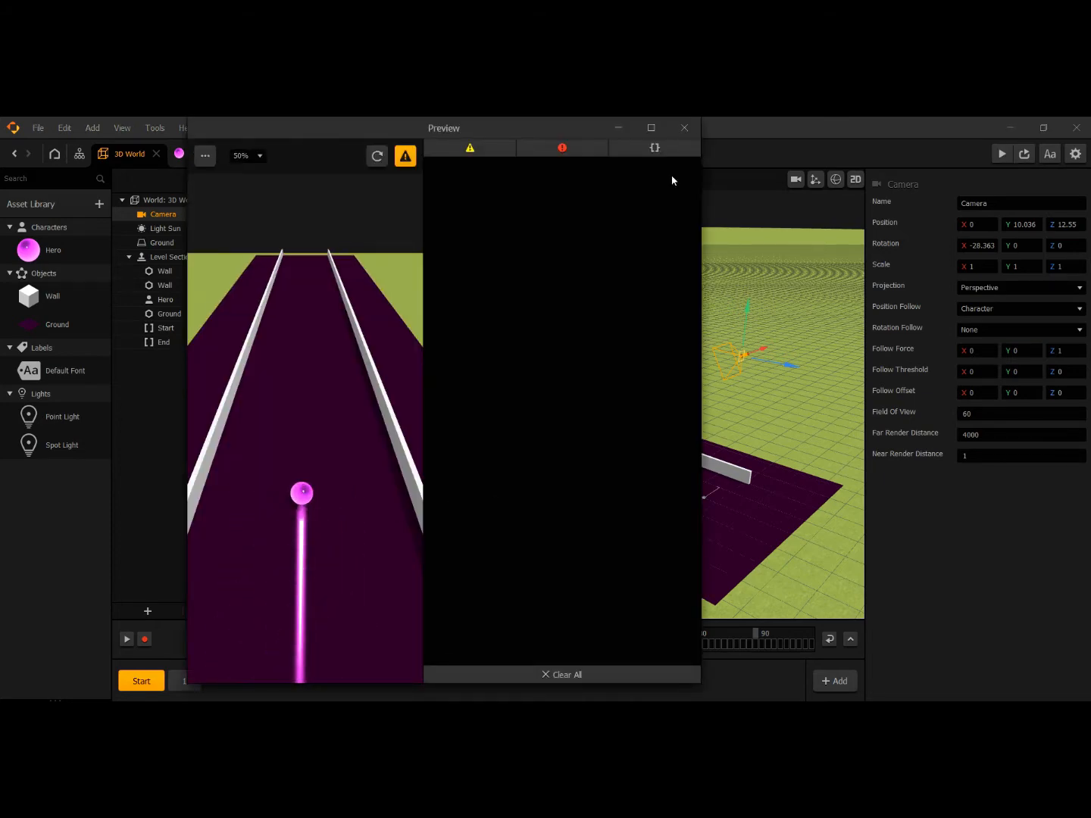
left_click(684, 127)
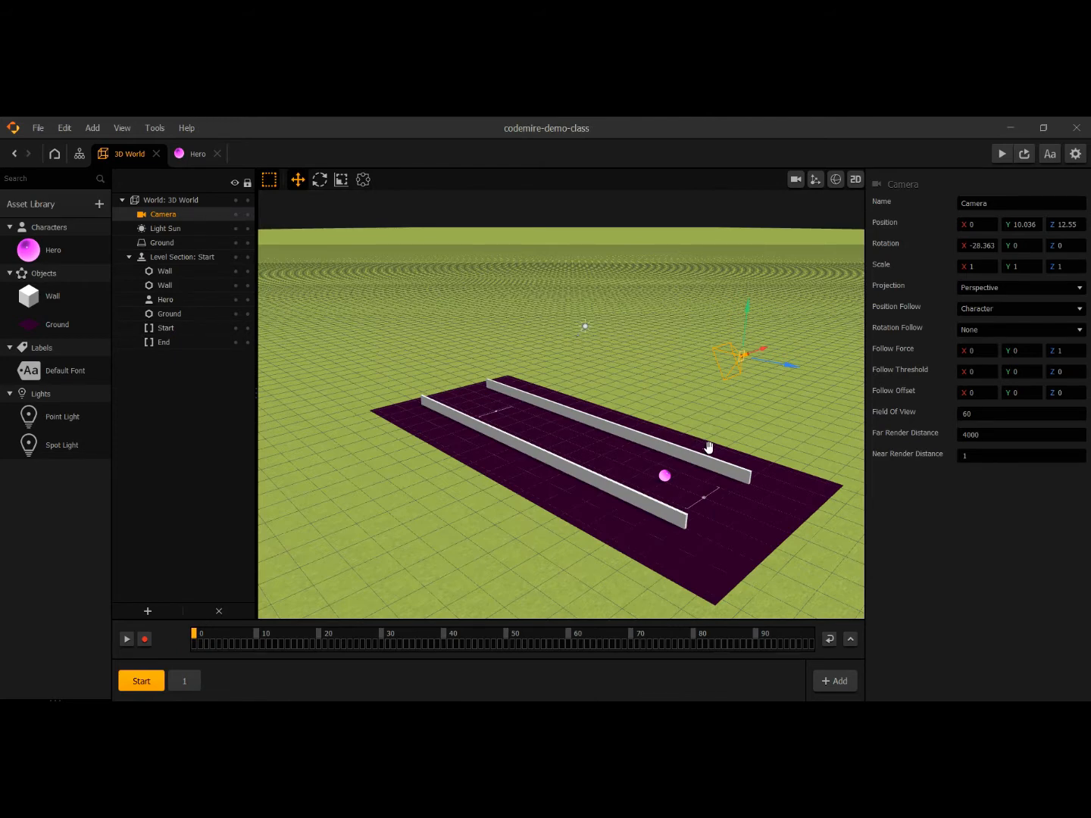
left_click_drag(708, 447, 684, 453)
scroll(606, 468, "up", 3)
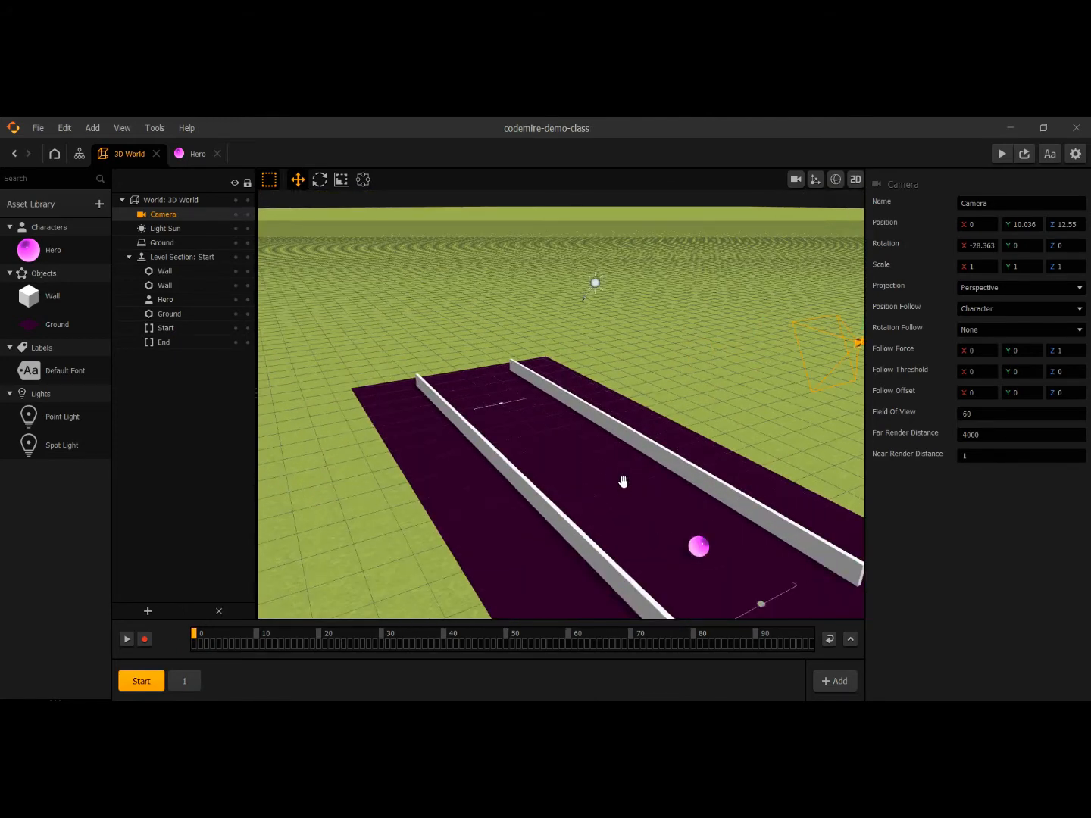
scroll(621, 483, "down", 3)
scroll(617, 490, "up", 2)
middle_click_drag(616, 499, 602, 464)
scroll(602, 465, "up", 1)
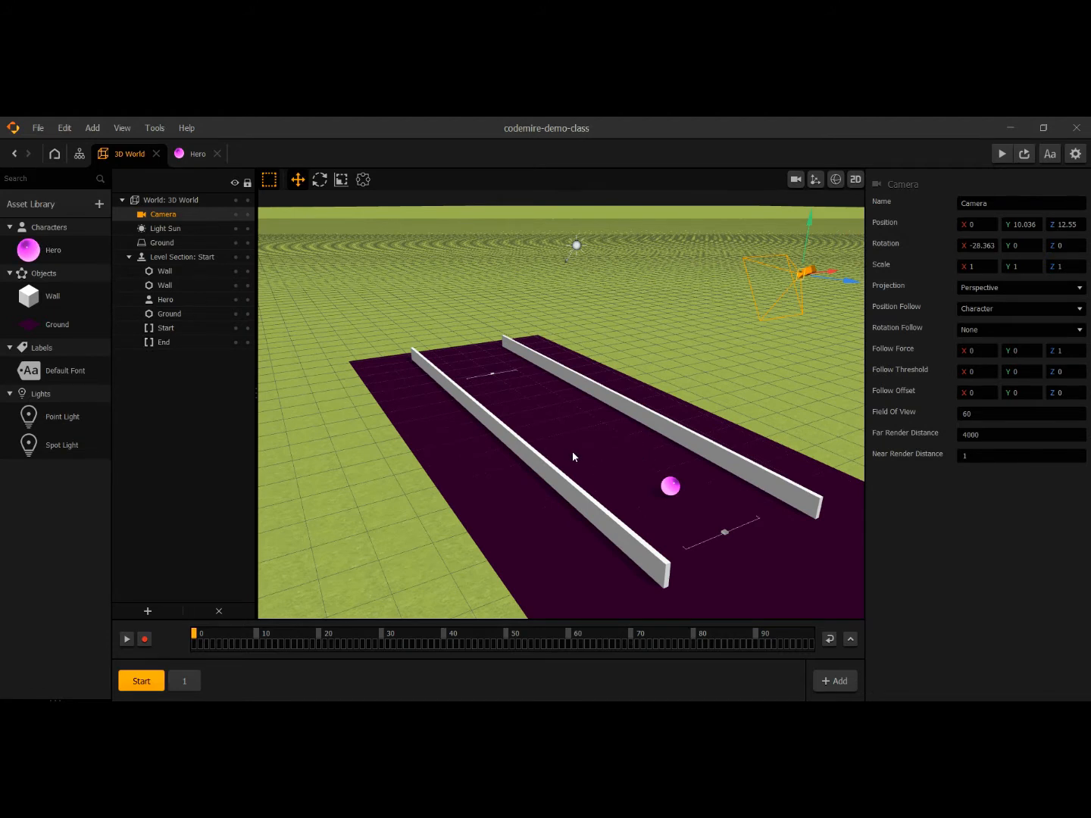
Add the ready-made Point asset to the project's asset library.
left_click(63, 204)
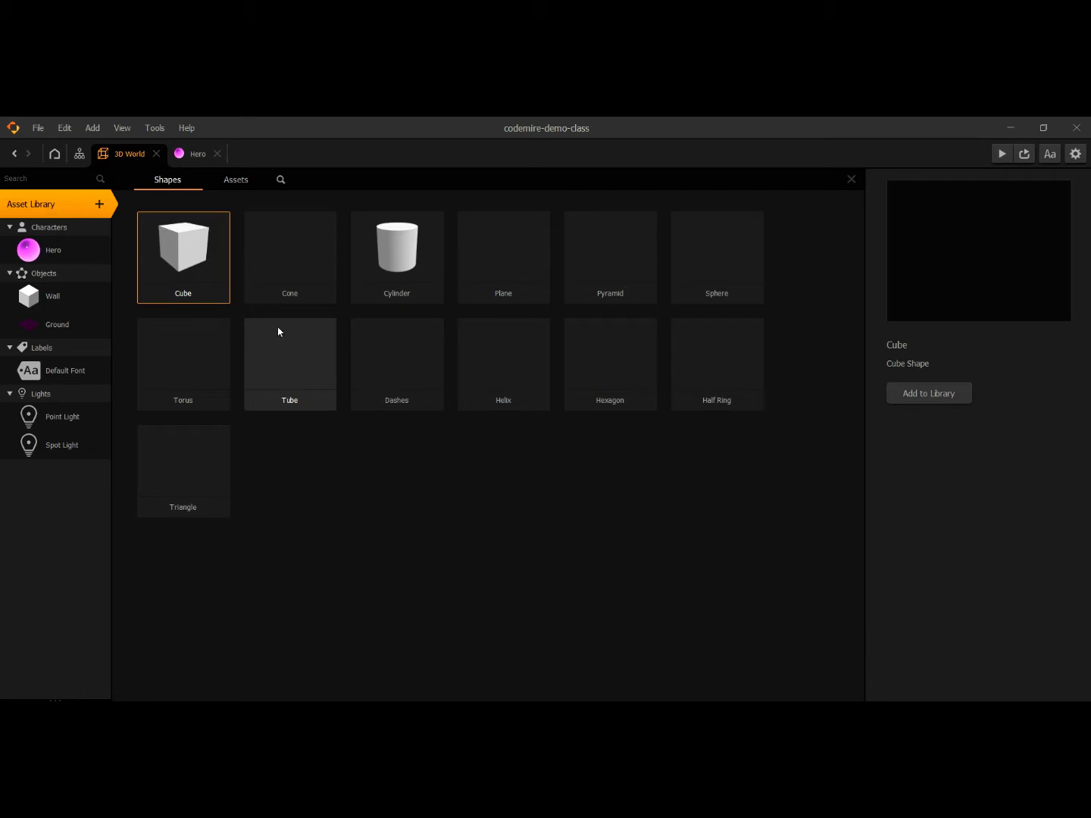
left_click(237, 181)
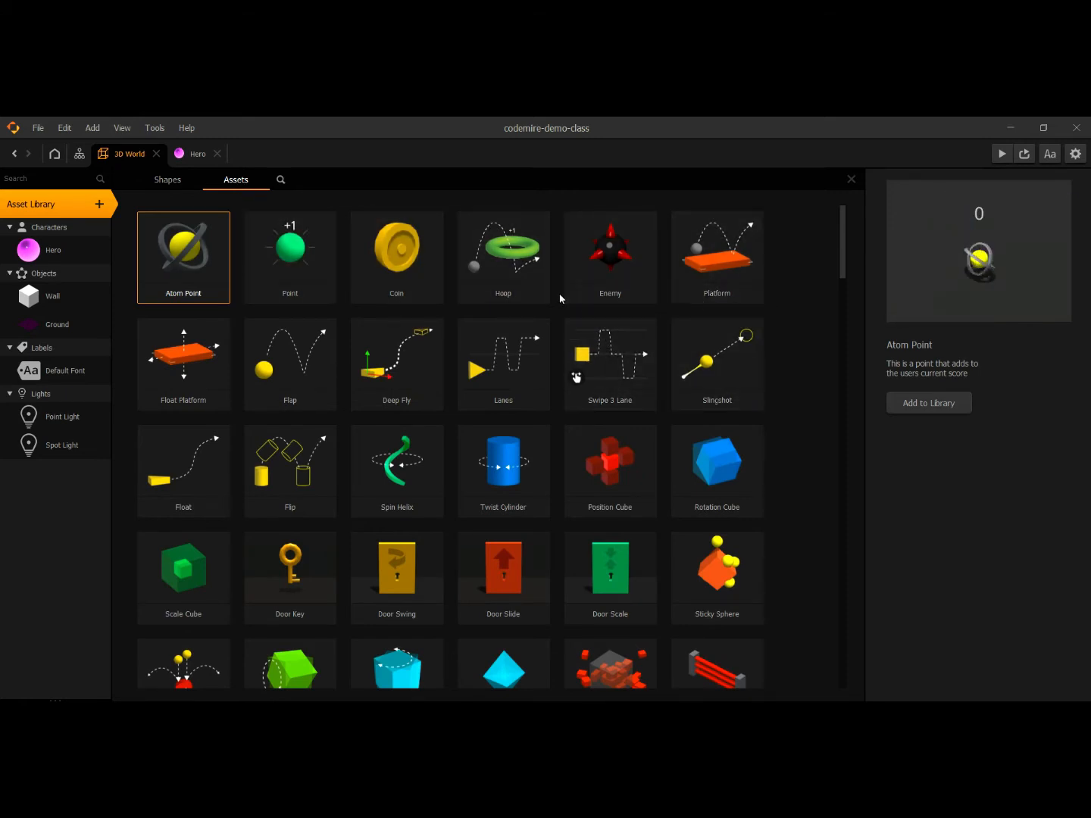
left_click(281, 260)
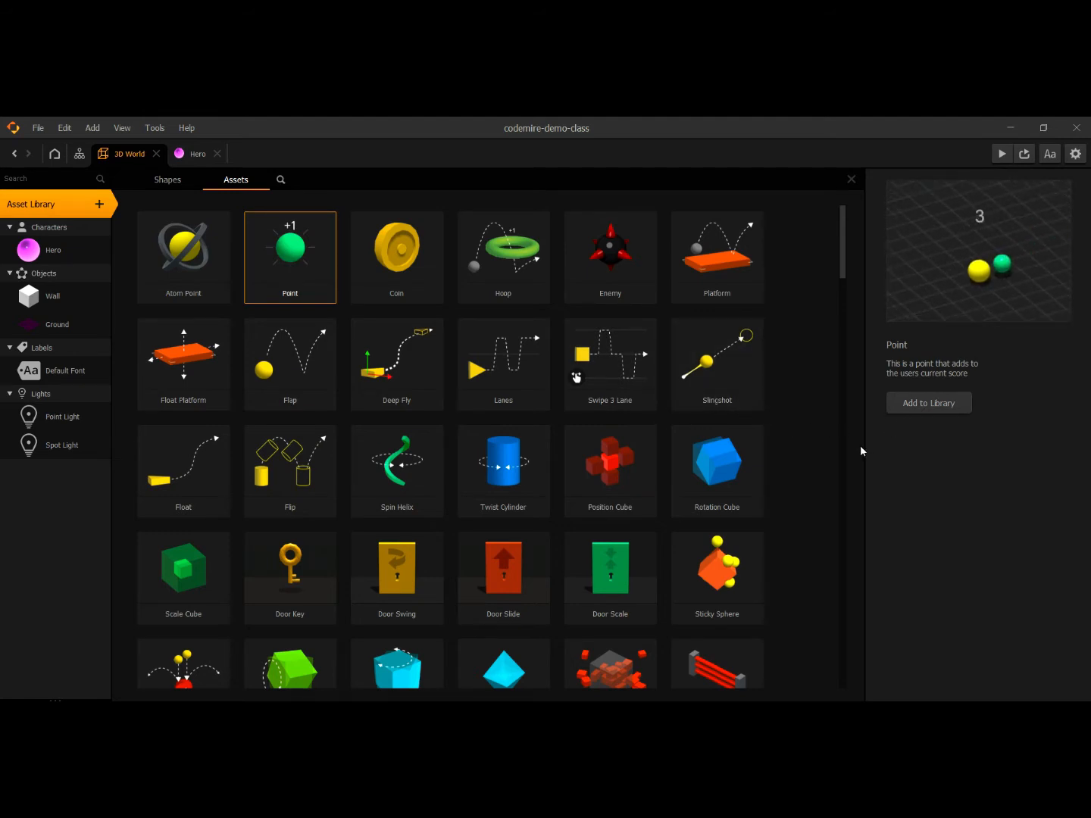
left_click(927, 410)
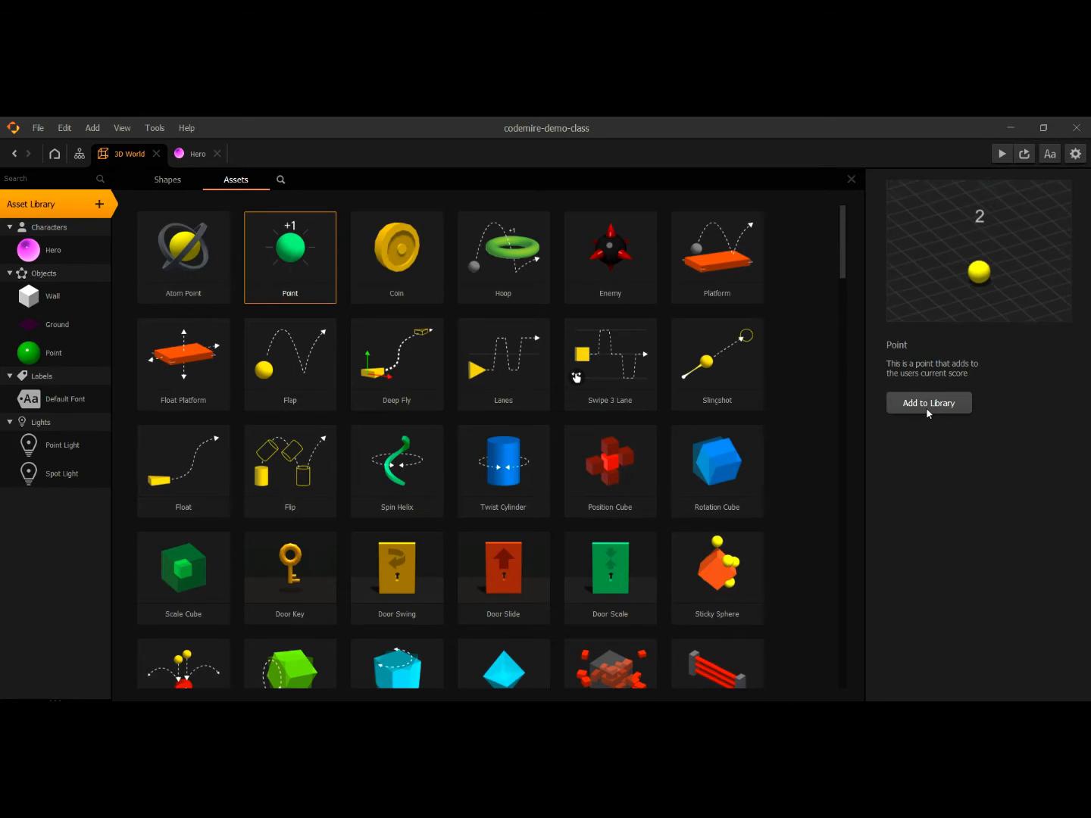
Place a Point between the walls ahead of the Hero at about X 0.058, Z -1.561, and preview the game.
left_click(38, 358)
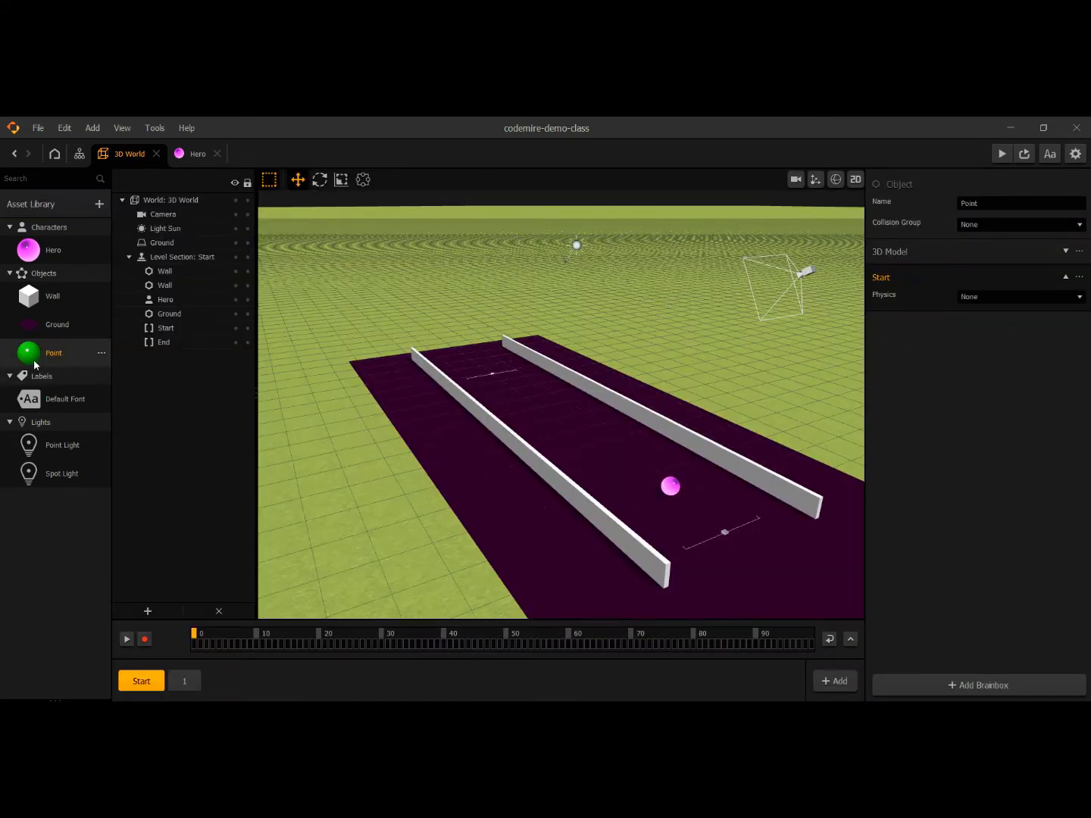
left_click_drag(35, 361, 563, 425)
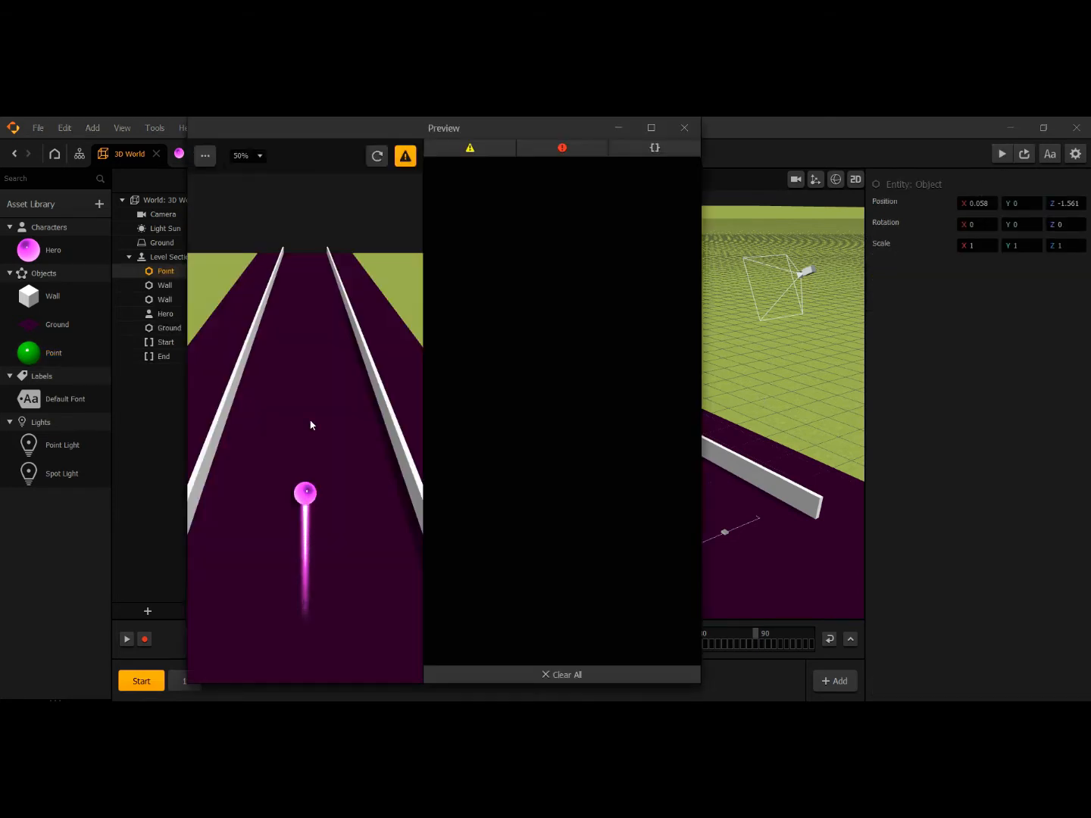
left_click(684, 131)
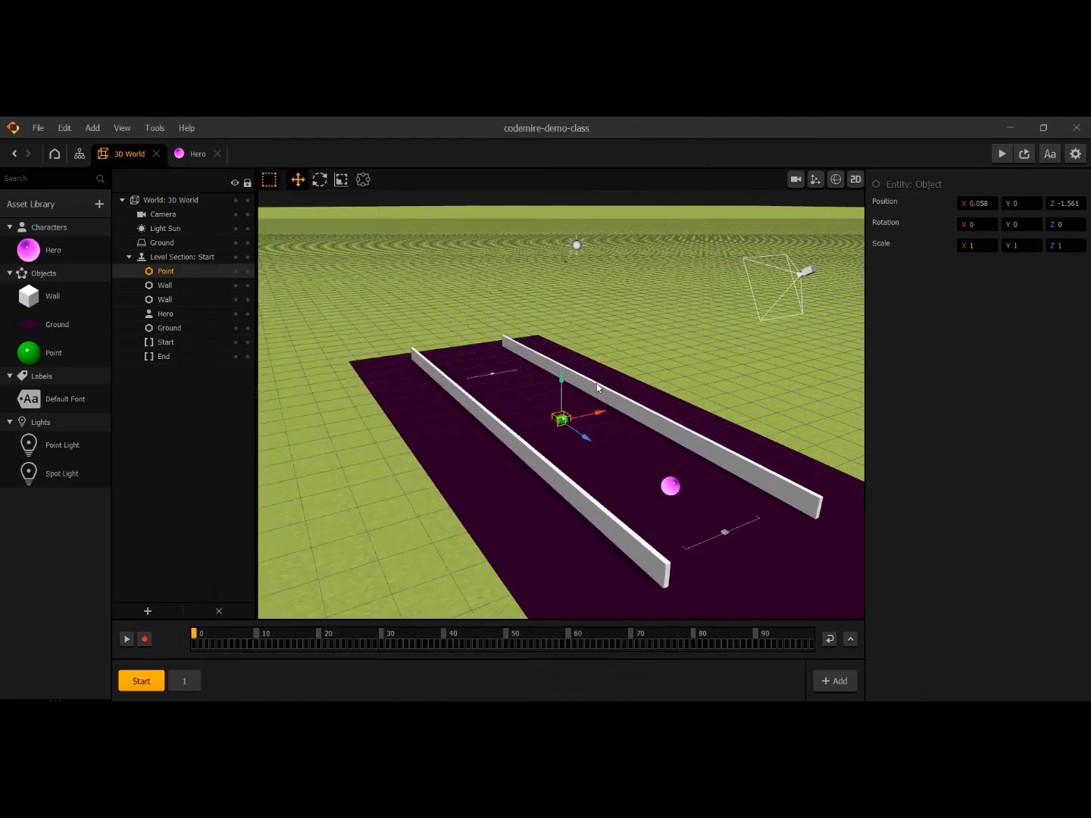
Raise the placed Point above the ground to about Y 0.69 and check it in the preview.
mouse_move(563, 396)
left_mouse_down()
mouse_move(562, 372)
mouse_move(564, 386)
left_mouse_up()
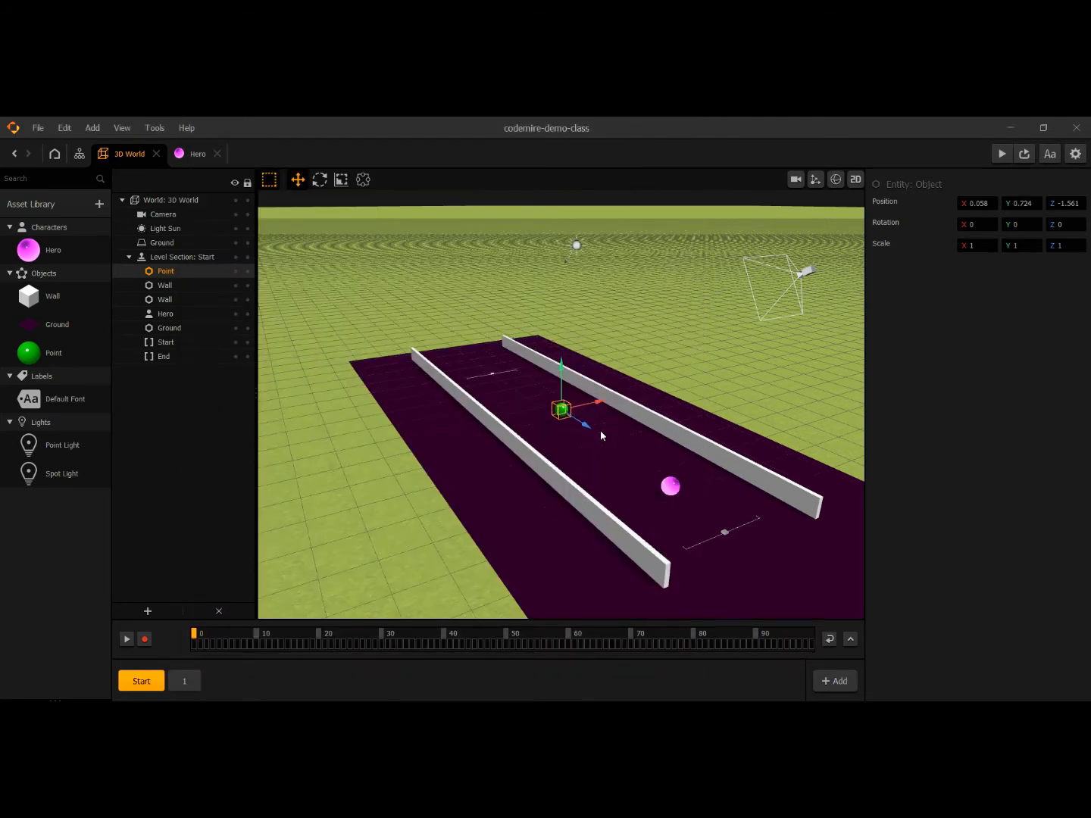
scroll(560, 454, "up", 3)
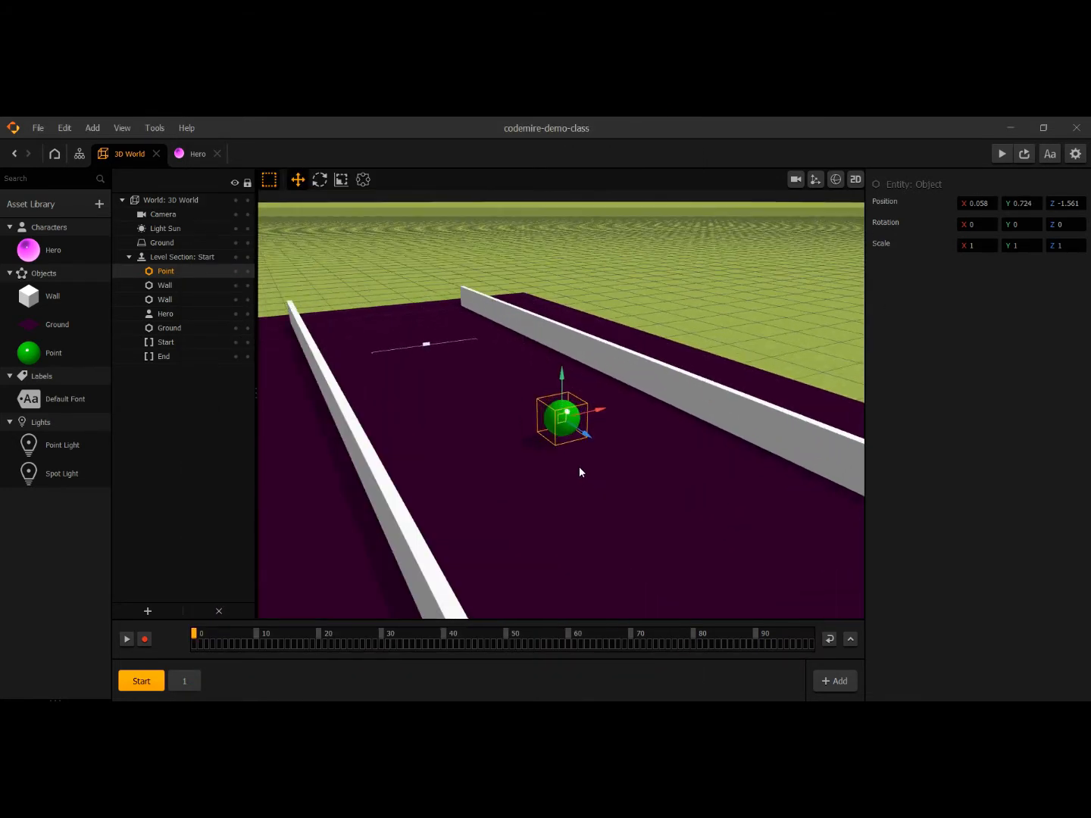
scroll(572, 462, "up", 1)
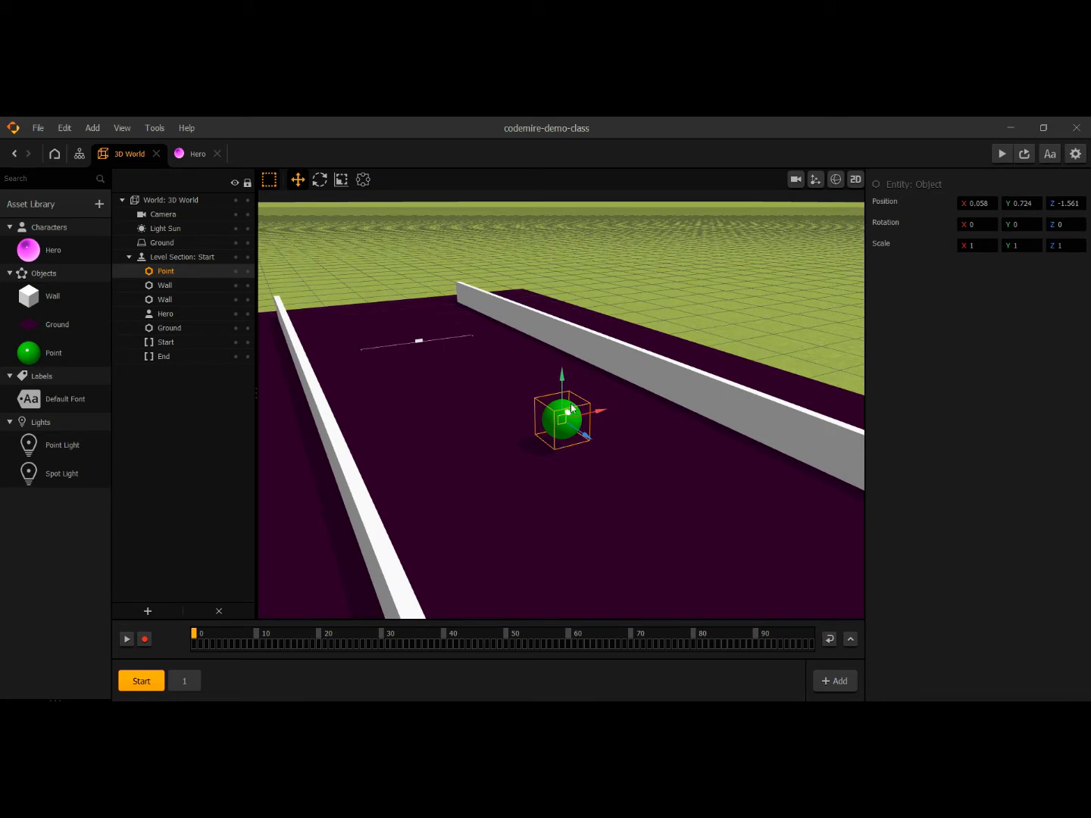
left_click_drag(561, 384, 561, 387)
scroll(824, 324, "down", 3)
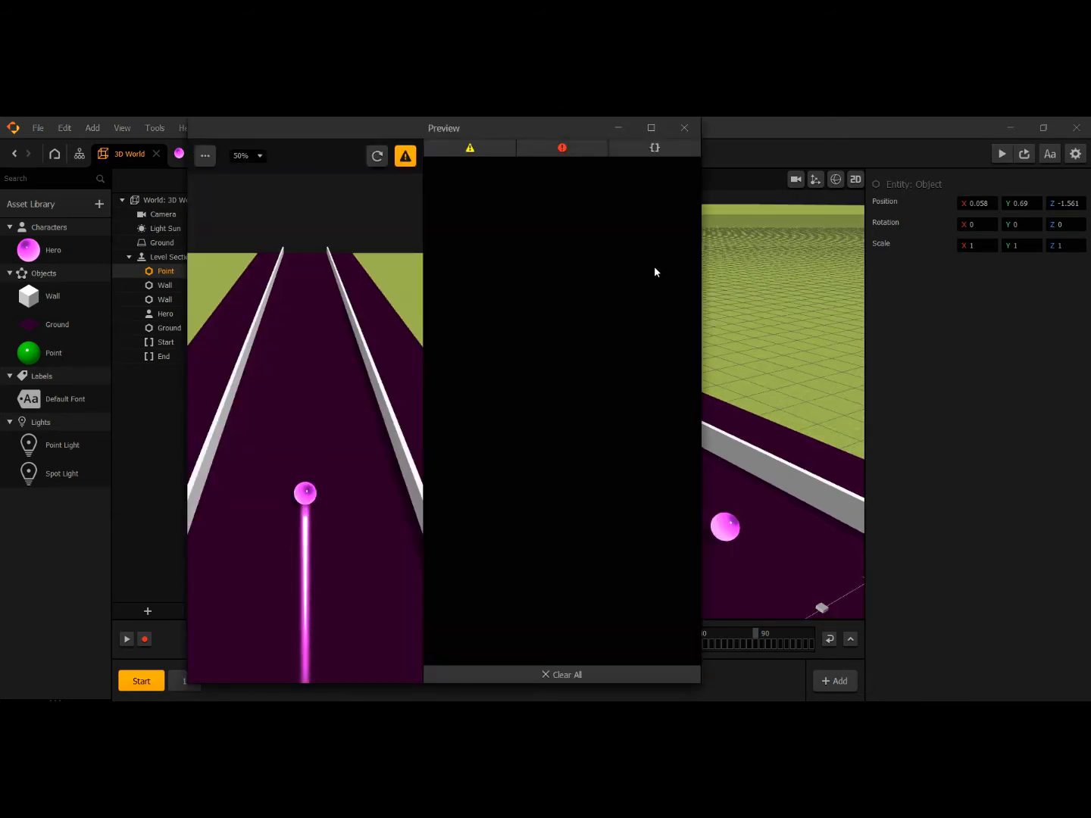
left_click(684, 128)
Duplicate the Point, move the copy farther down the track to about Z -5.902, and preview the game.
left_click_drag(644, 480, 620, 504)
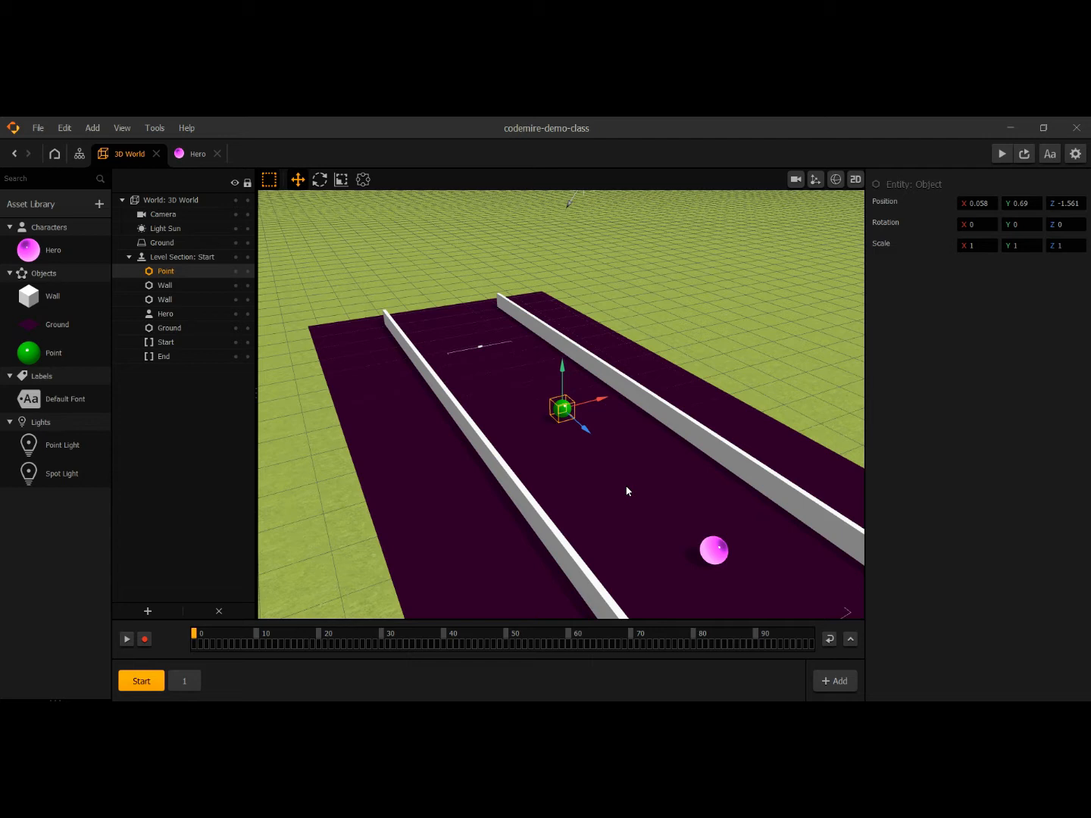
key("ctrl+d")
left_click_drag(590, 433, 534, 405)
left_click(1002, 154)
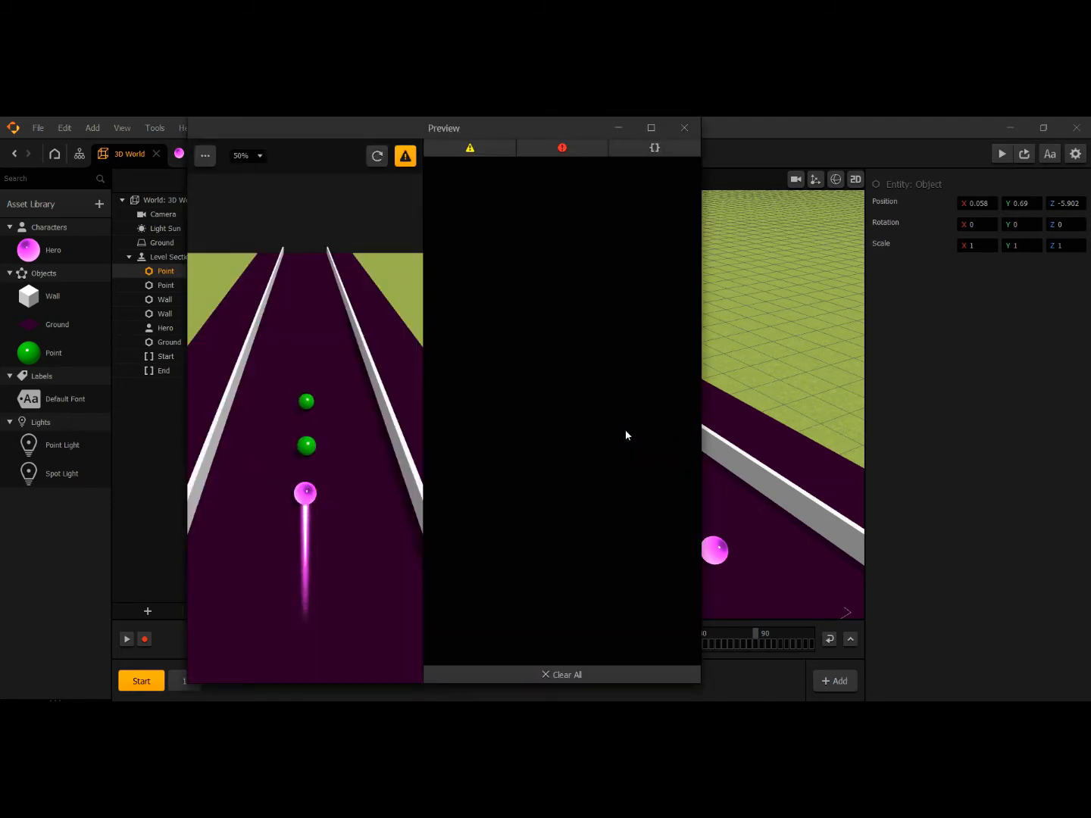
left_click(685, 127)
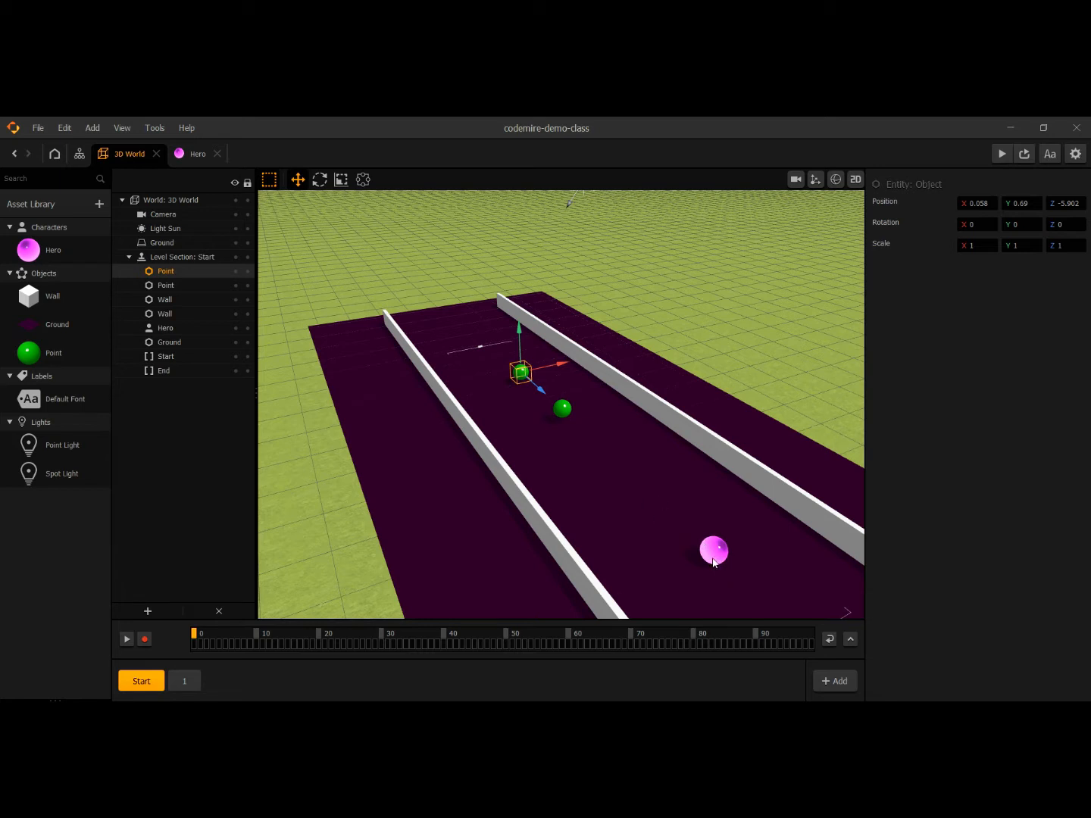
In the Point's node graph, set the Start node's Physics to Static and Affected Asset to Character, and preview the game.
double_click(40, 354)
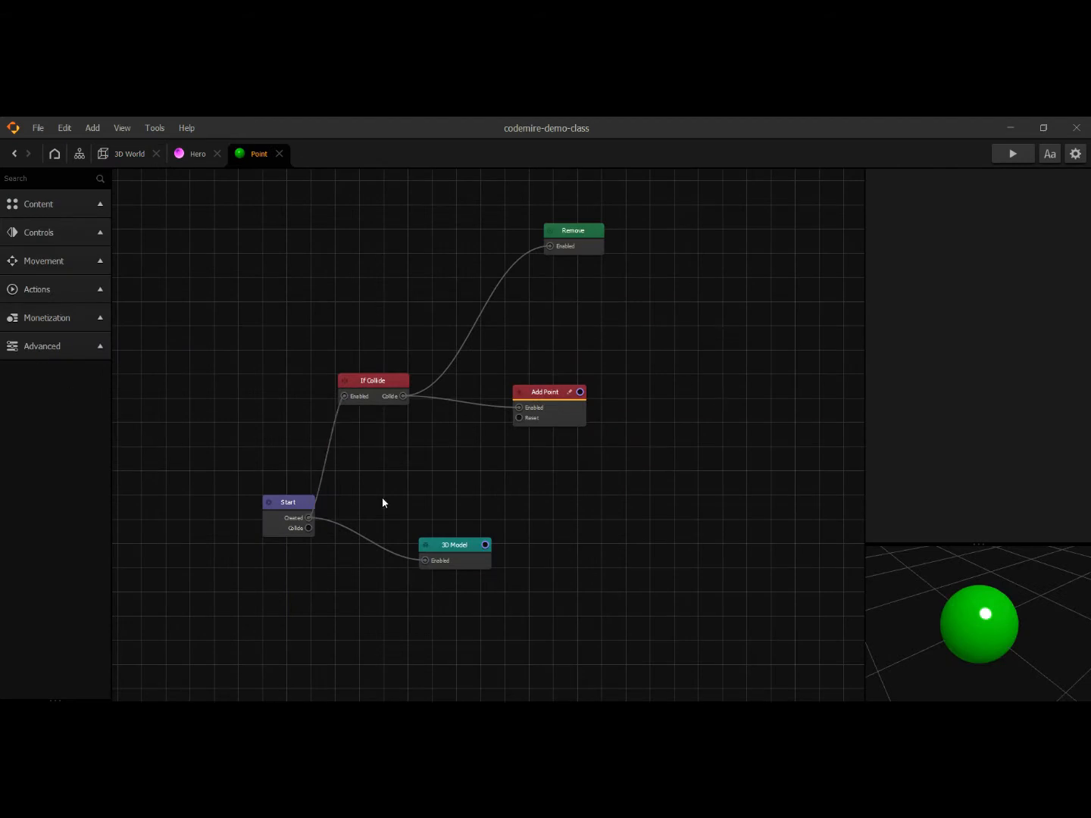
left_click(294, 505)
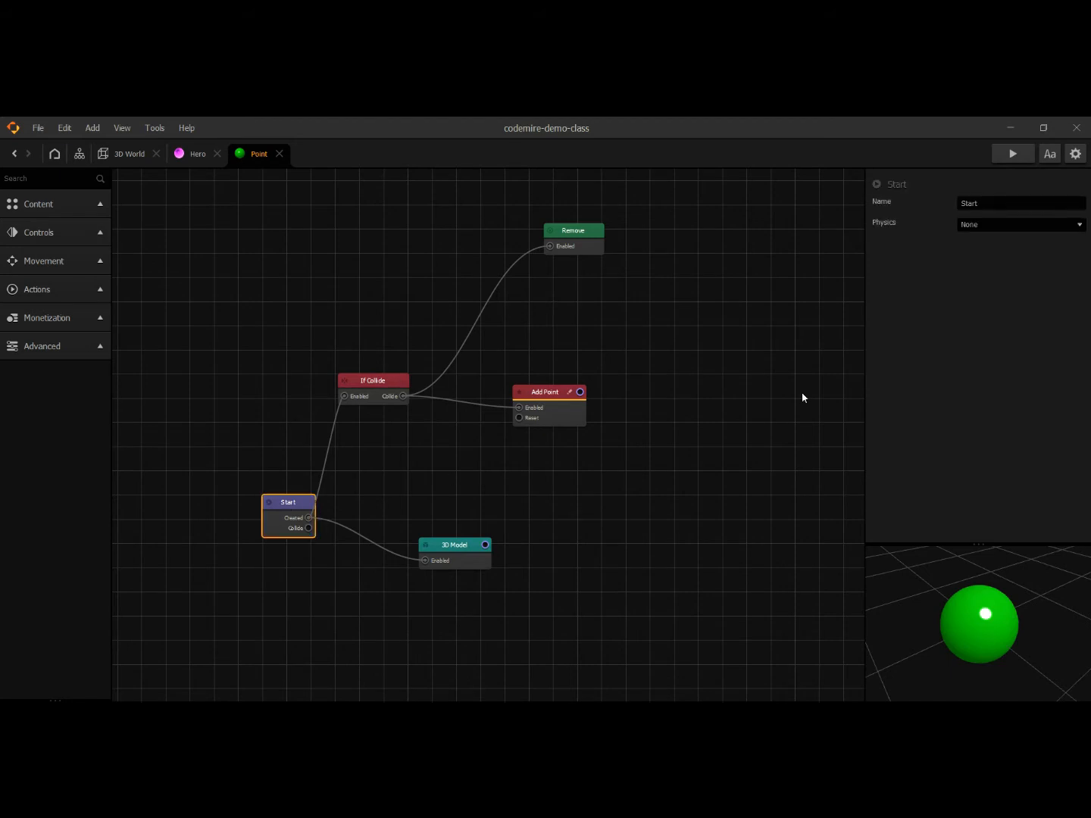
left_click(1023, 229)
left_click(998, 248)
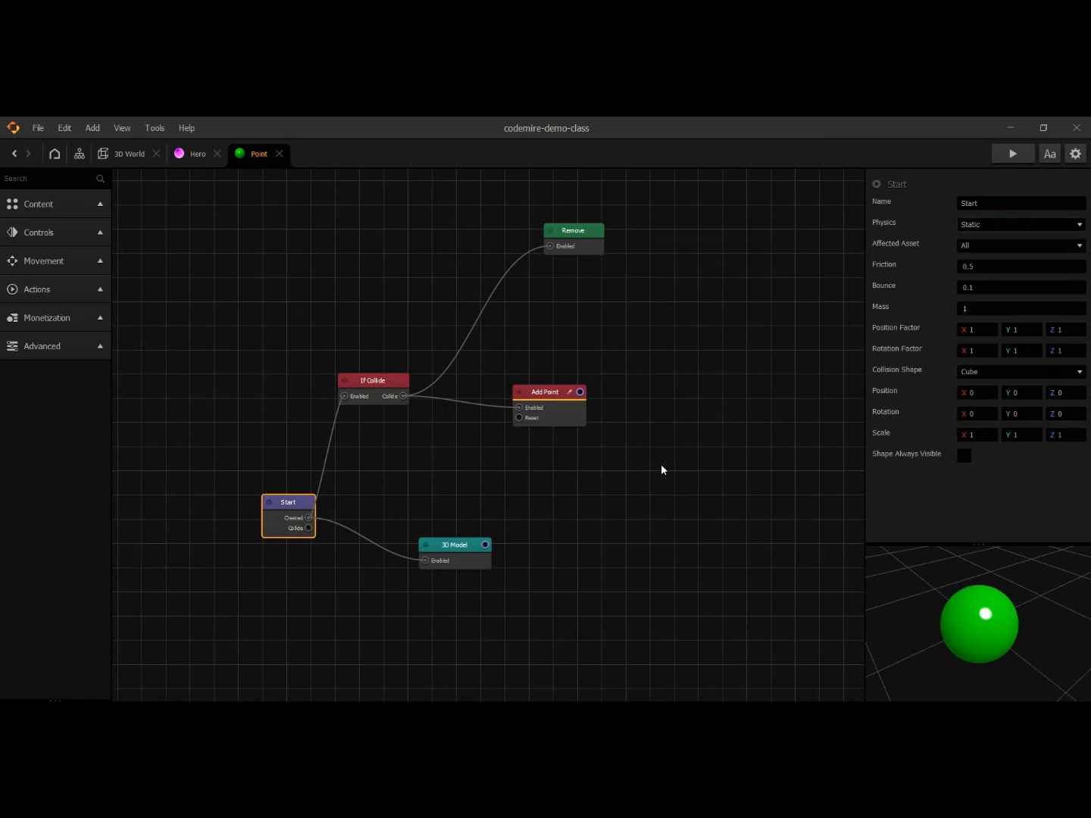
left_click(1028, 246)
left_click(999, 287)
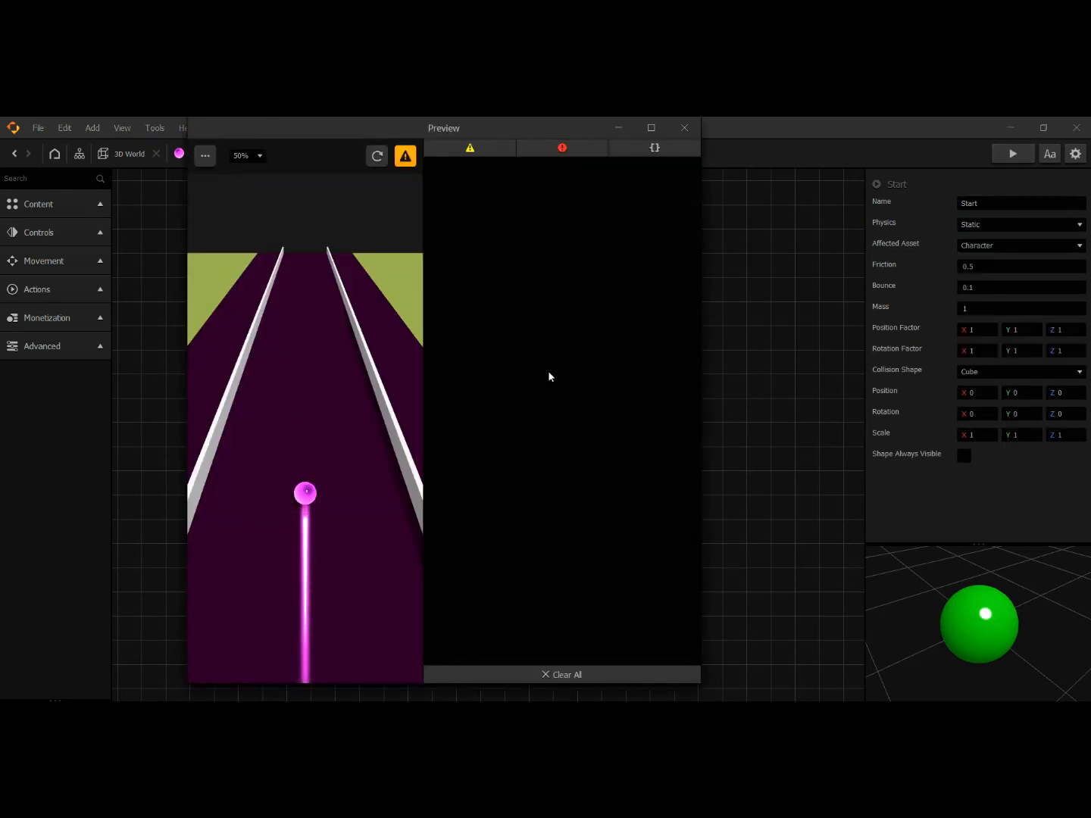
left_click(684, 127)
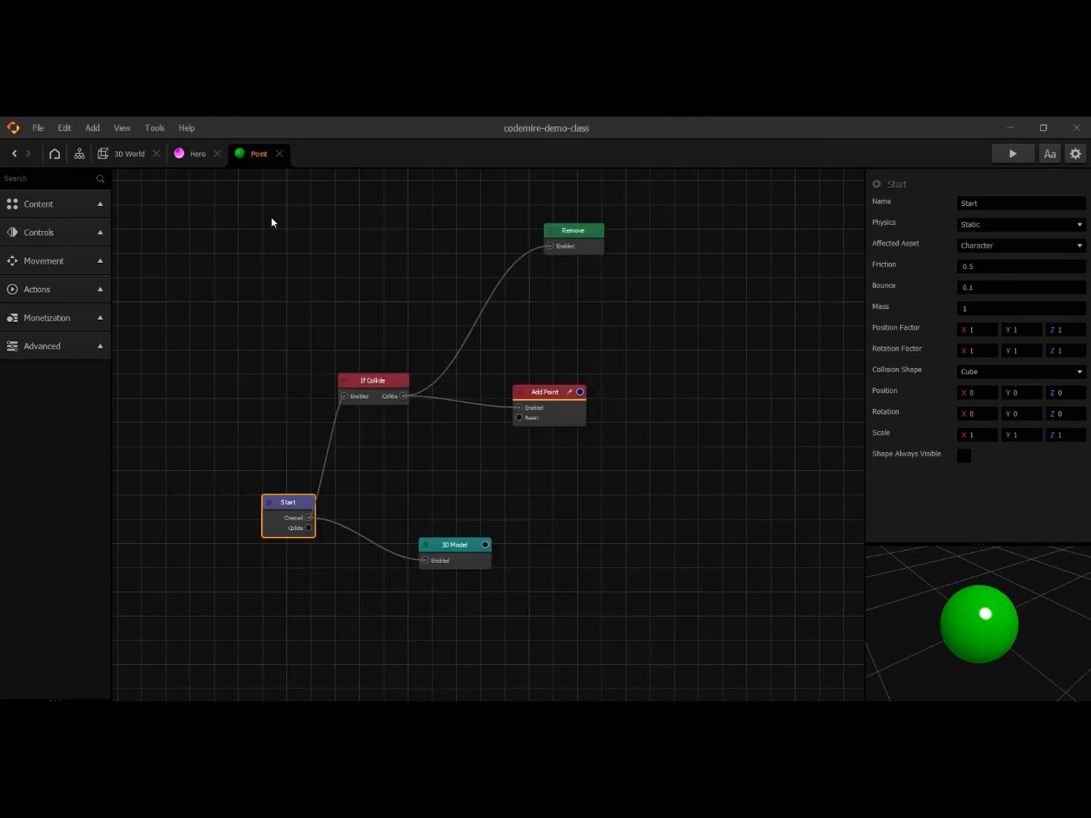
Return to the 3D World and preview the Hero running into the Points.
left_click(194, 155)
left_click(129, 154)
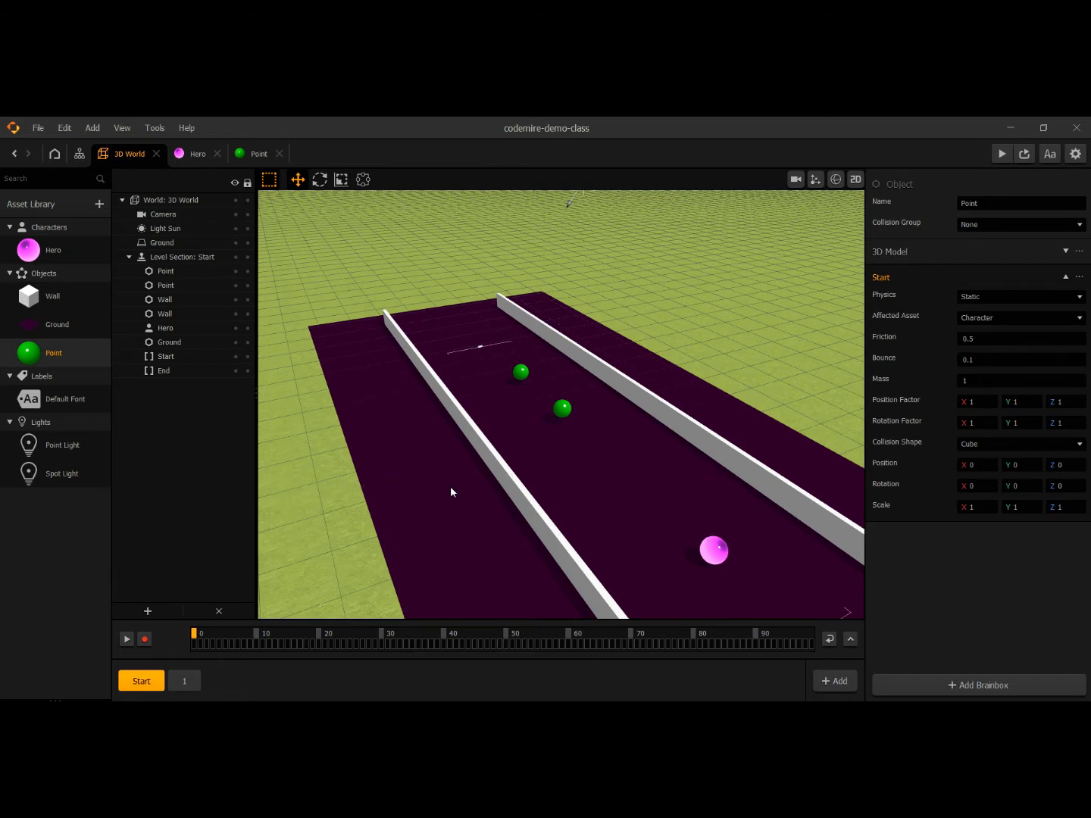
left_click(997, 155)
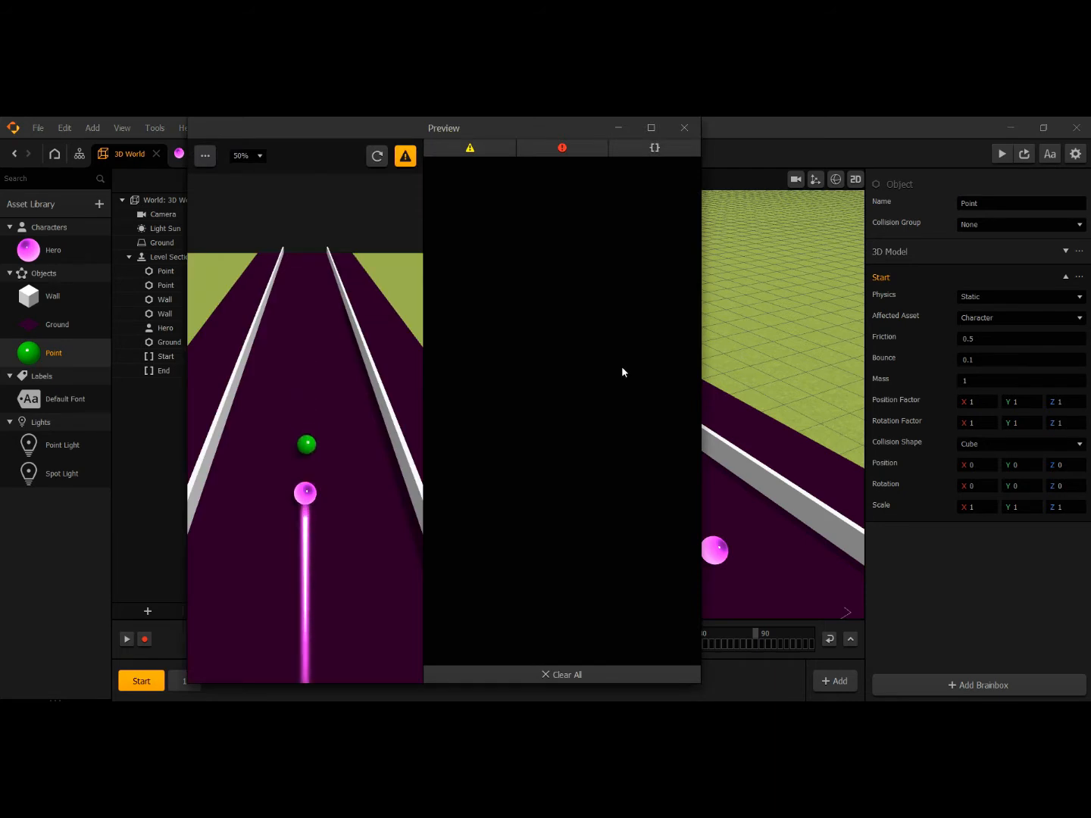
left_click(684, 127)
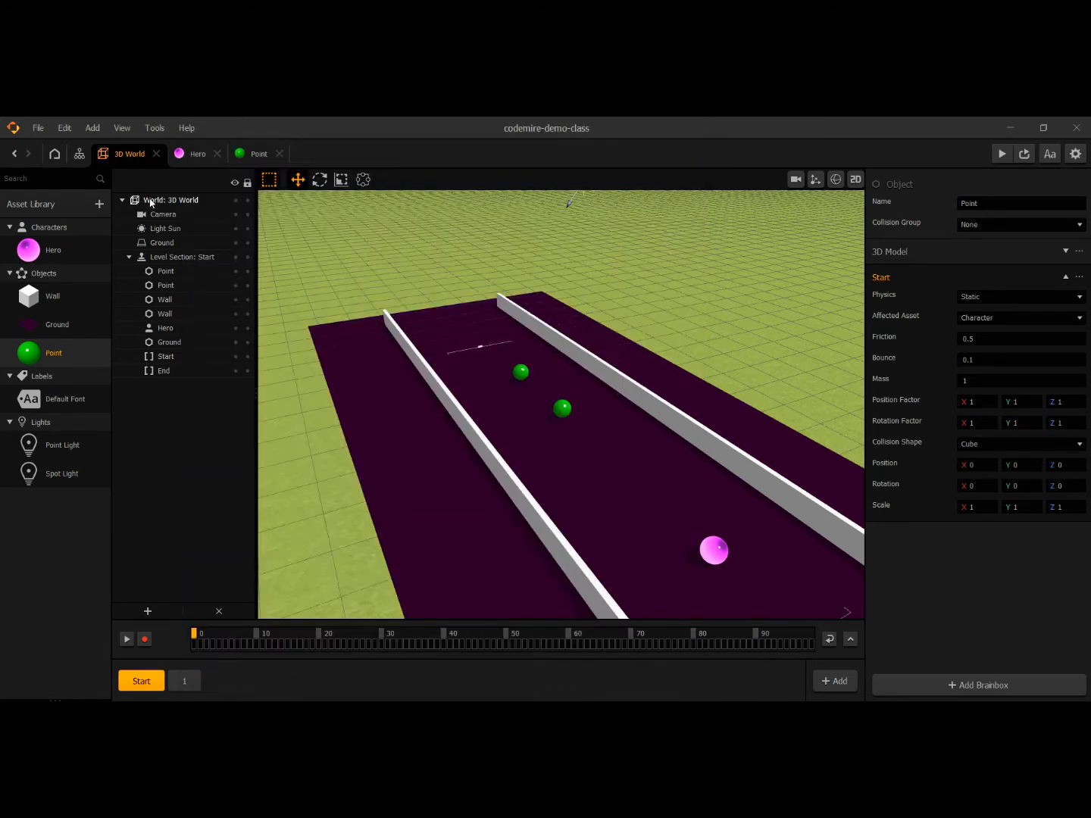
Add a UI Screen to the project flow and connect its Load input to the 3D World's UI output.
left_click(79, 156)
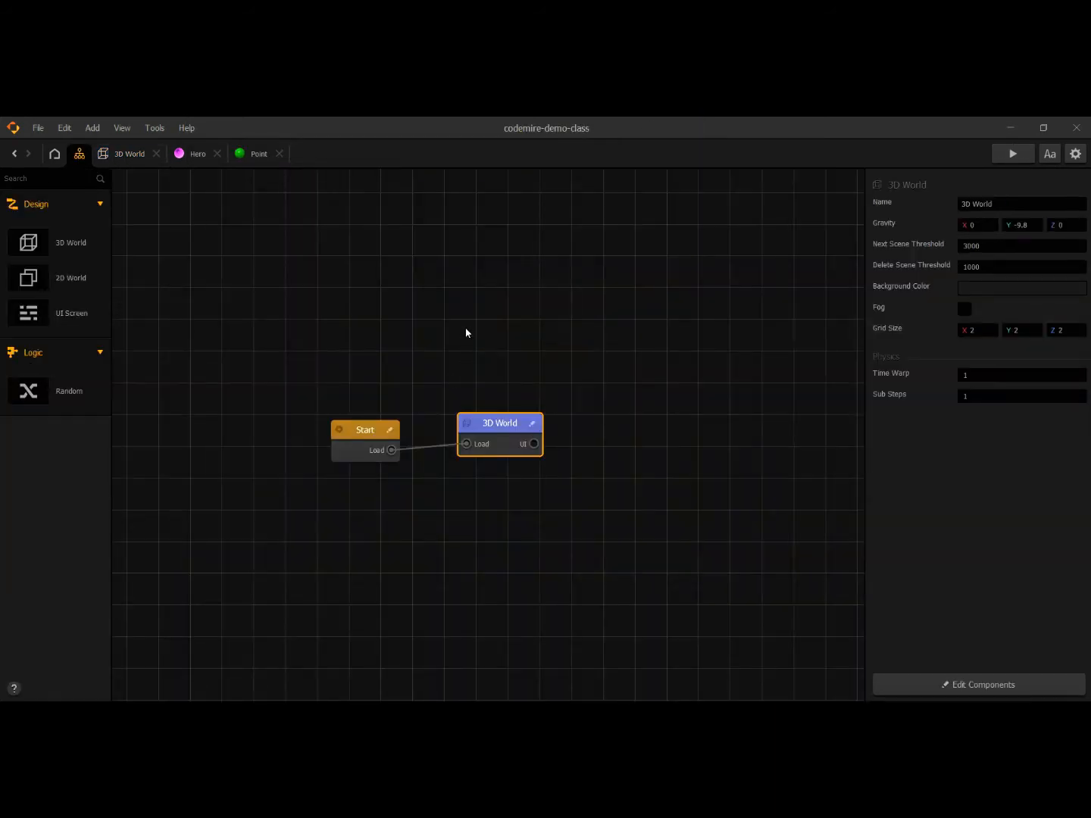
left_click(555, 353)
left_click_drag(668, 508, 592, 488)
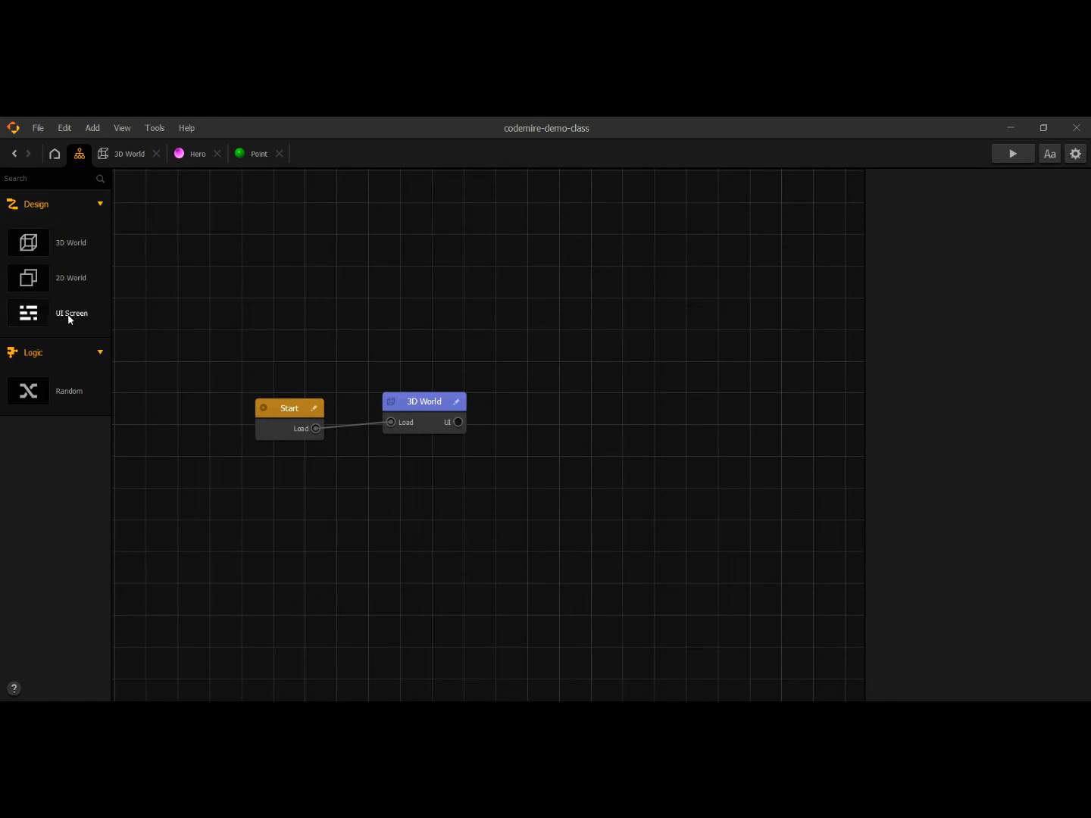
left_click_drag(562, 288, 458, 422)
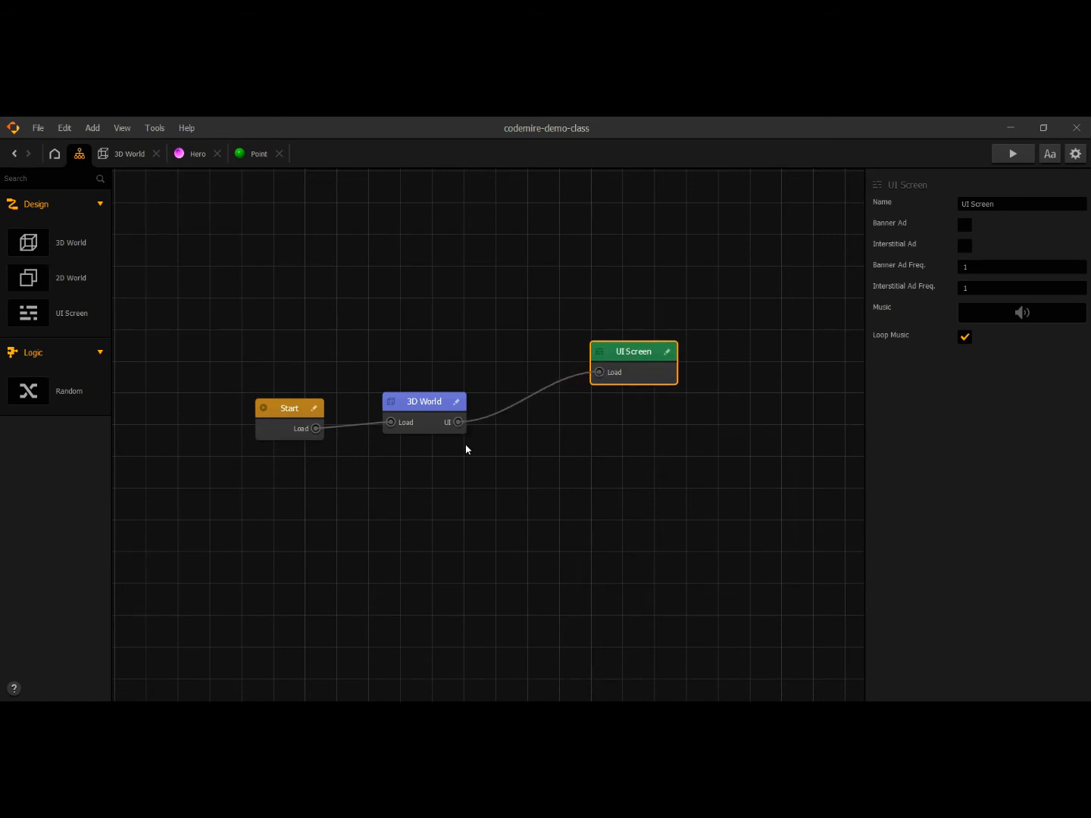
Place a Default Font label near the top centre of the UI Screen, set its Function to Score, and preview the game.
double_click(634, 356)
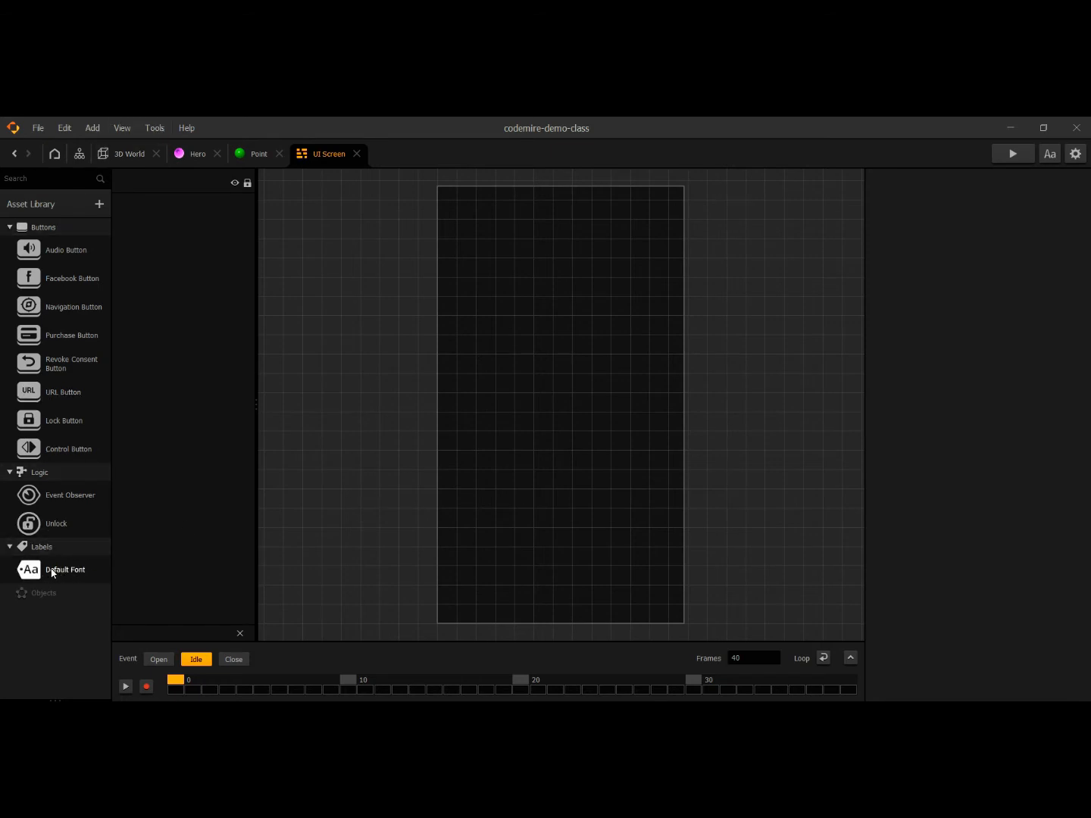
left_click_drag(52, 573, 561, 244)
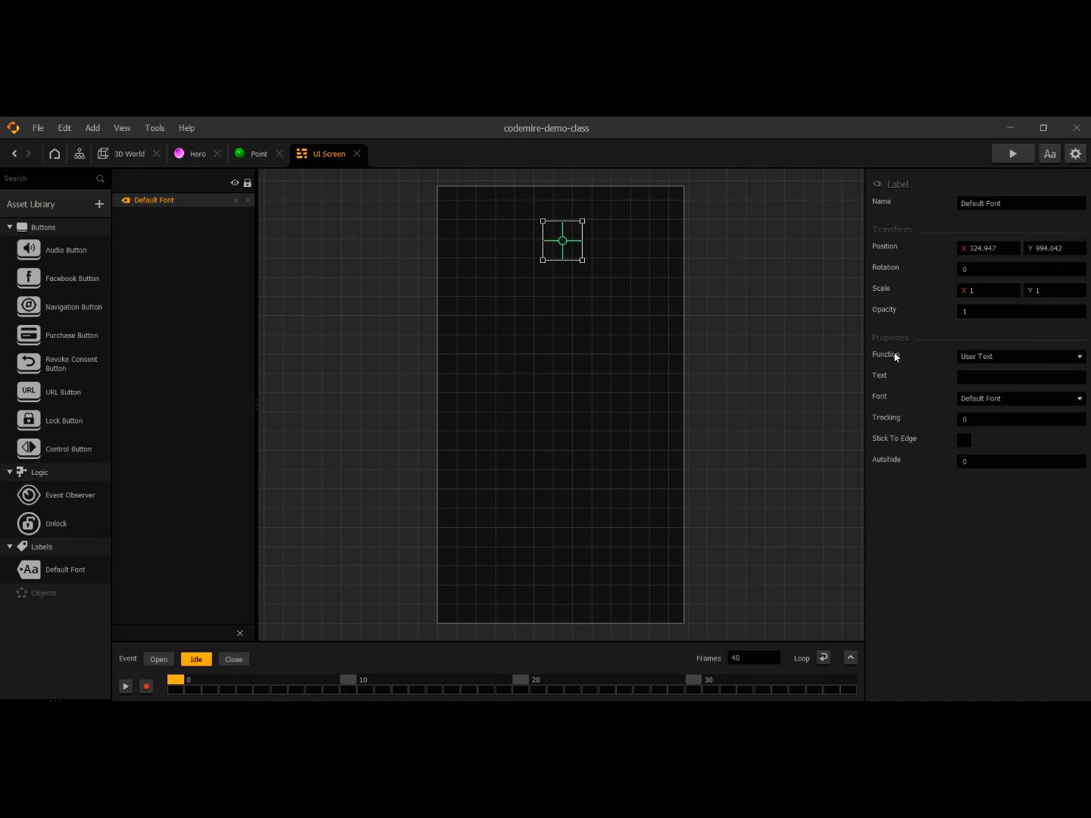
left_click(998, 359)
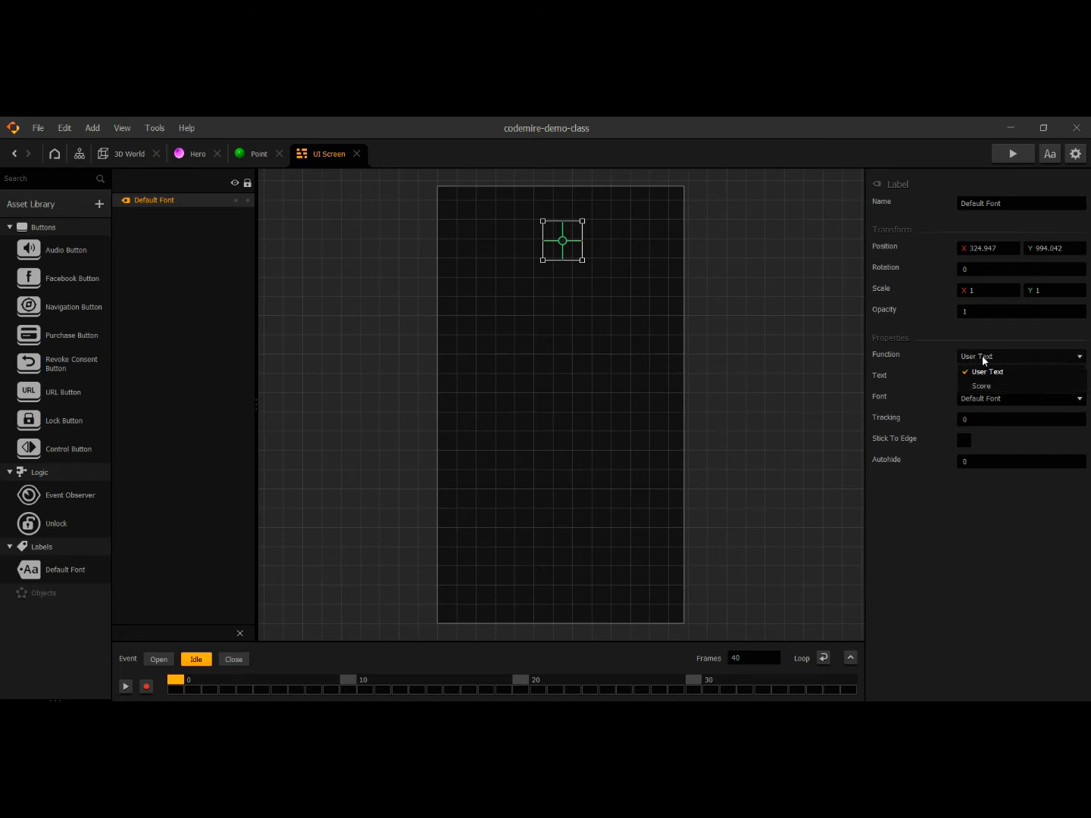
left_click(985, 386)
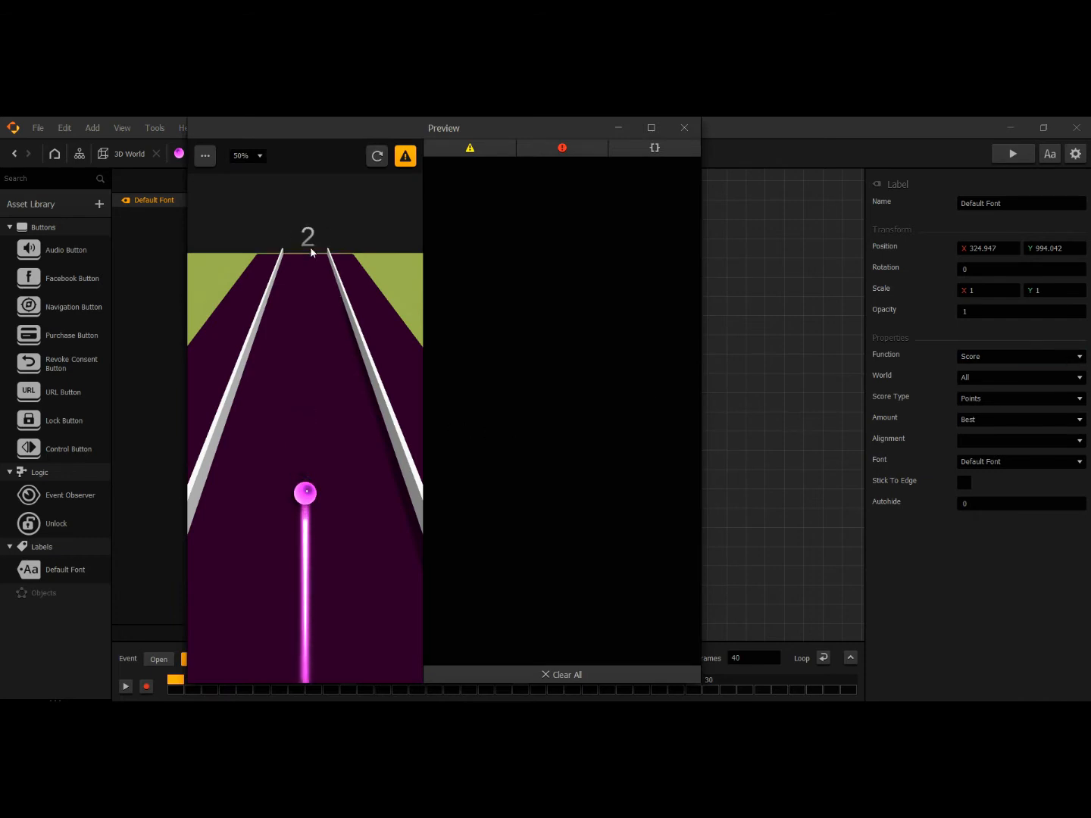
left_click(685, 126)
Reopen the 3D World from the project flow and preview the game with the score label.
left_click(156, 154)
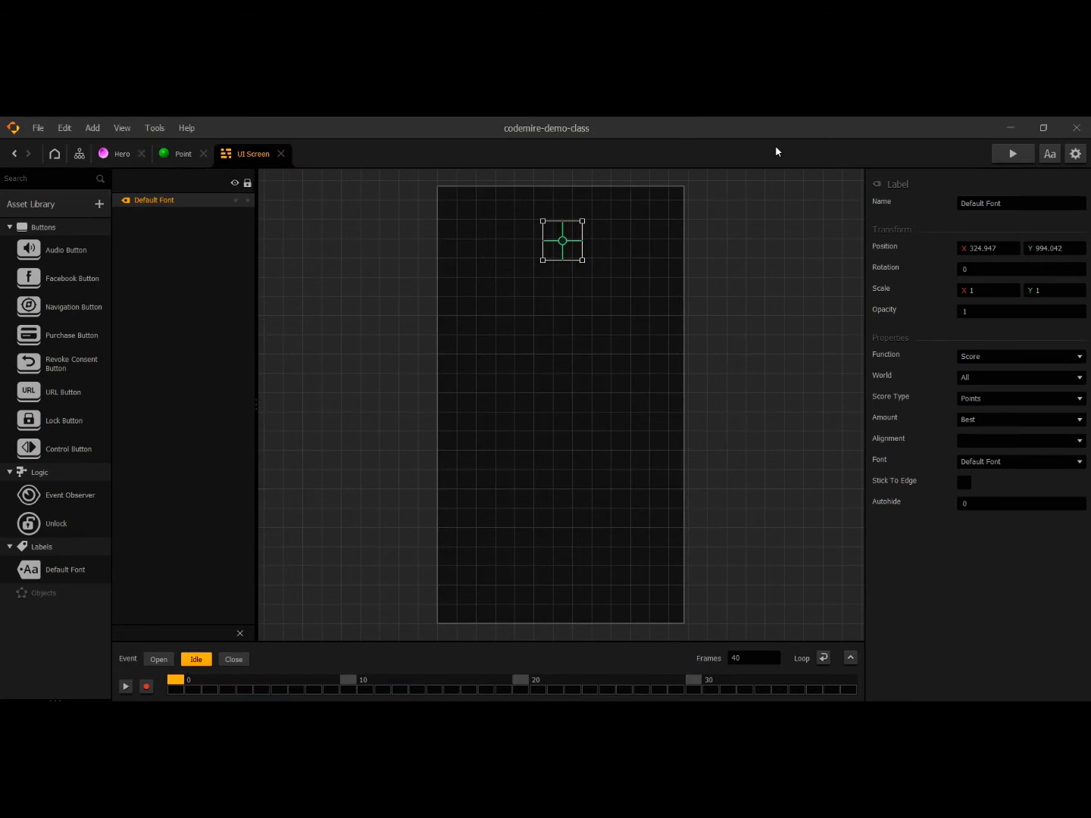
left_click(80, 154)
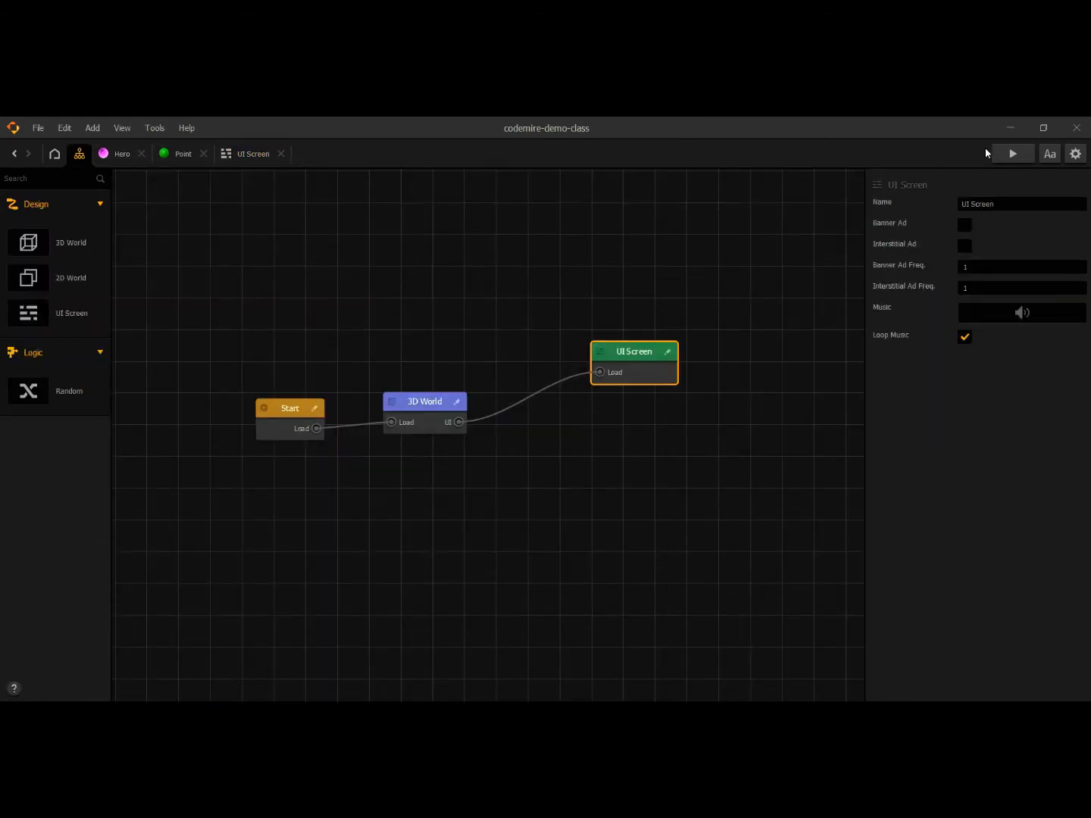
double_click(424, 400)
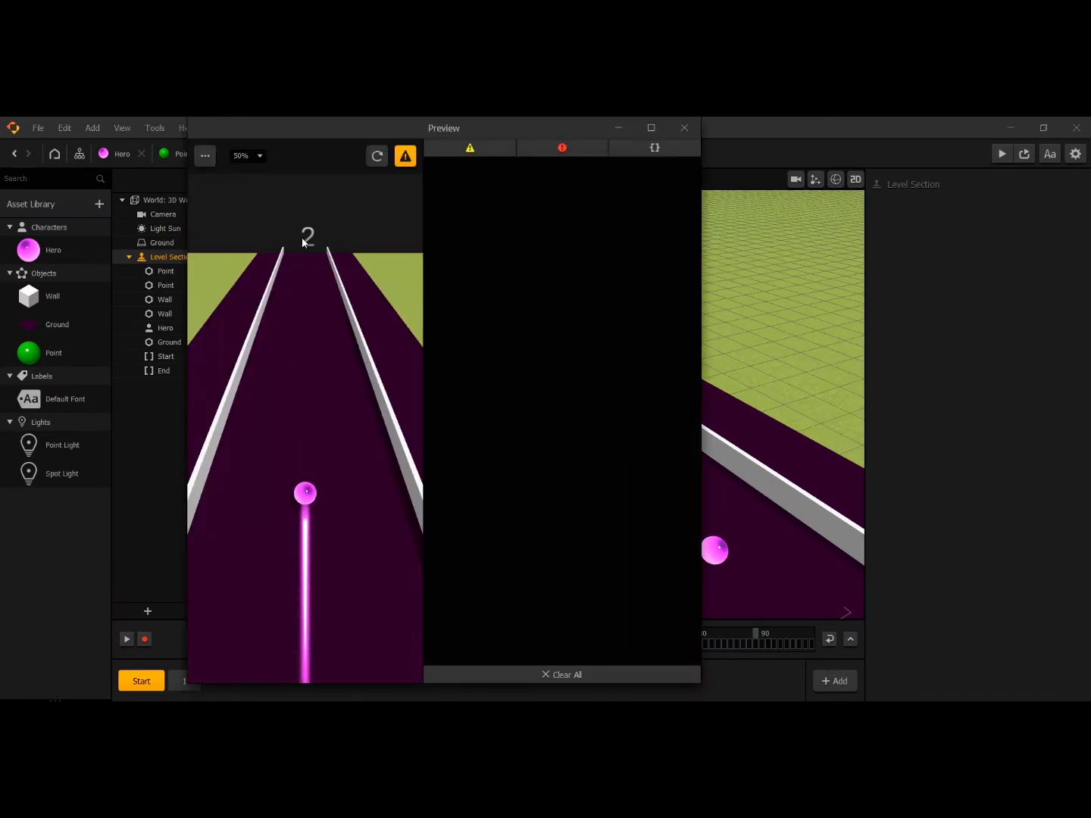
left_click(684, 128)
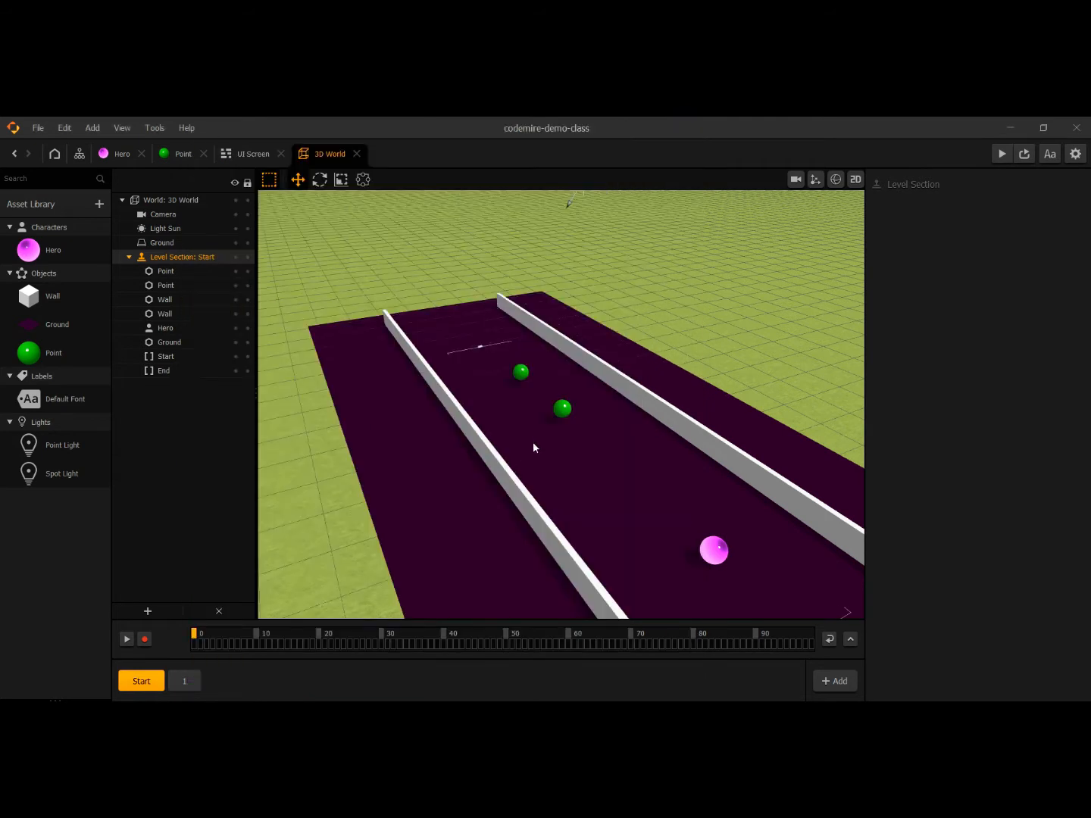
Duplicate the nearer Point twice along the track toward the Hero, the last copy at about Z 4.401, and preview the game.
left_click(562, 411)
left_click(563, 410)
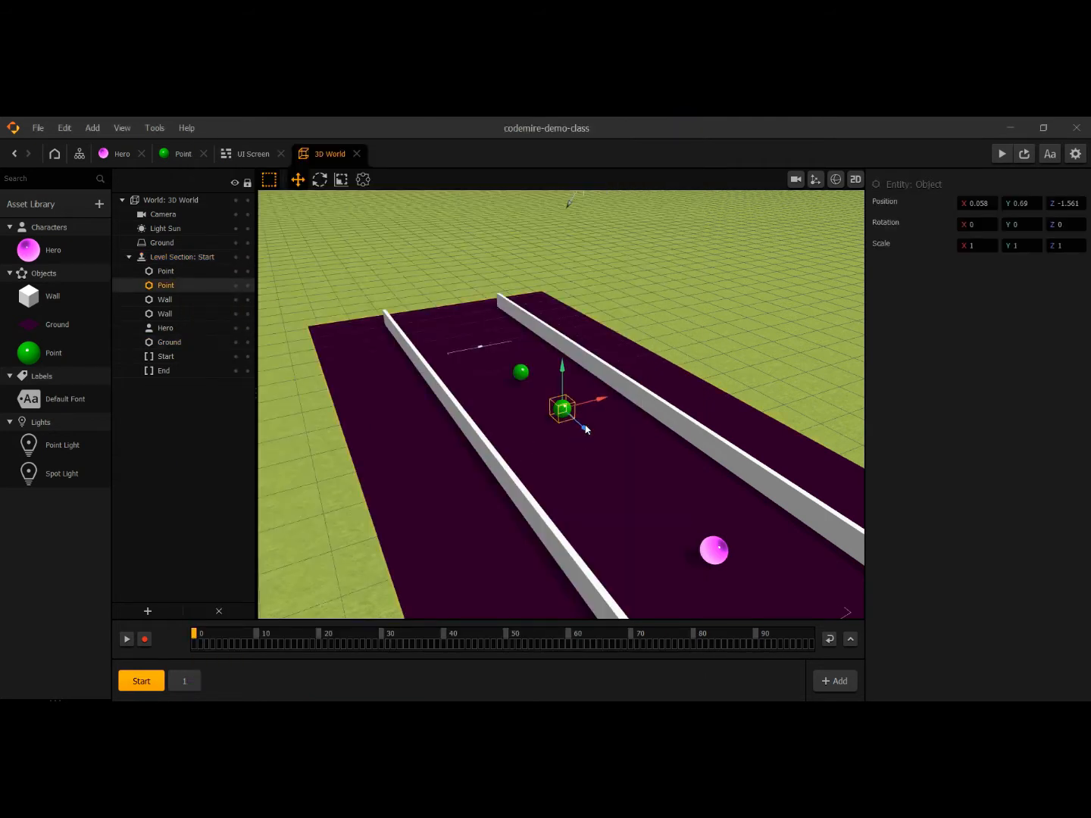
key("ctrl+d")
left_click_drag(582, 428, 676, 524)
key("ctrl+d")
left_click(1000, 154)
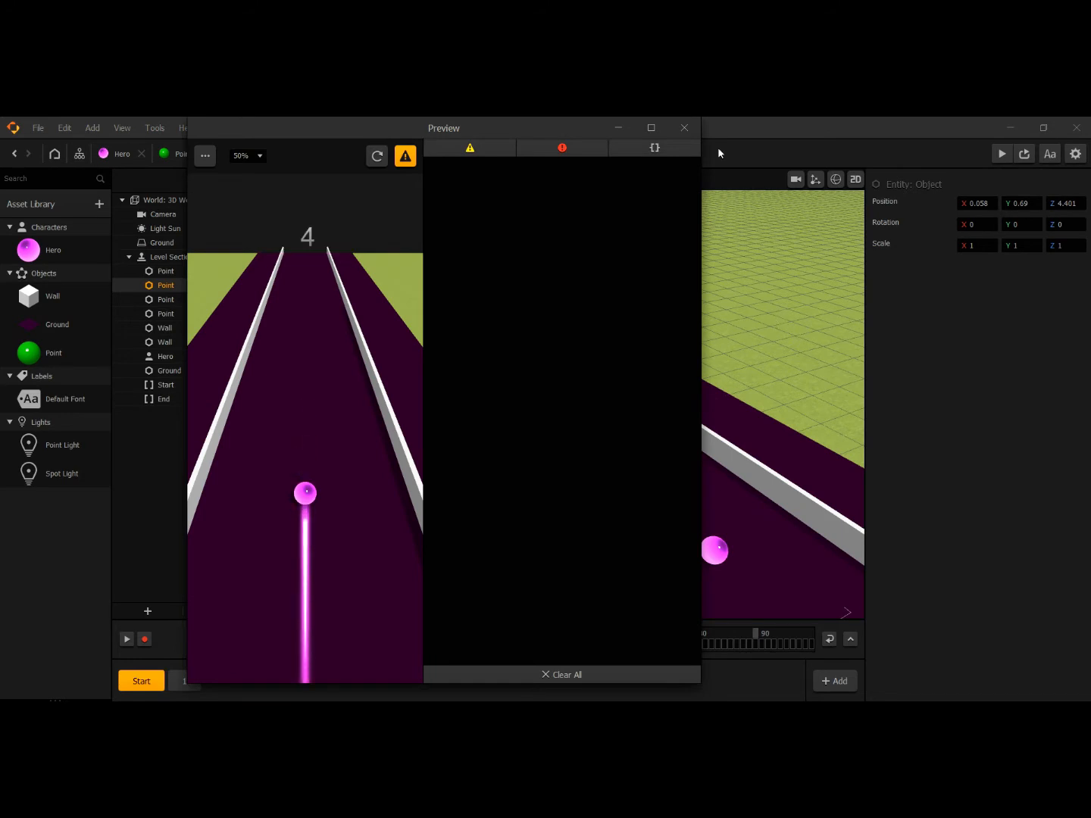
left_click(685, 128)
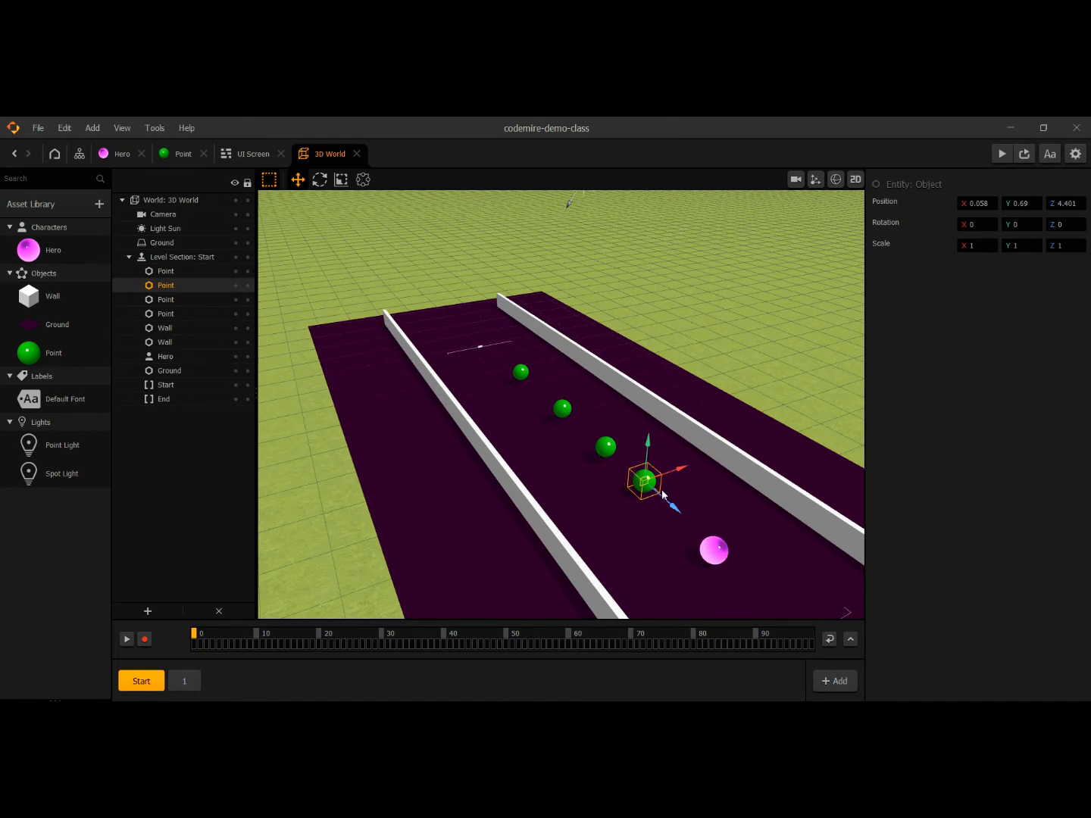
Delete the Point nearest the Hero and the two farthest Points, keeping the single one between them.
left_click(606, 448)
left_click(648, 489)
key("Delete")
left_click(570, 405)
key("Delete")
left_click(522, 372)
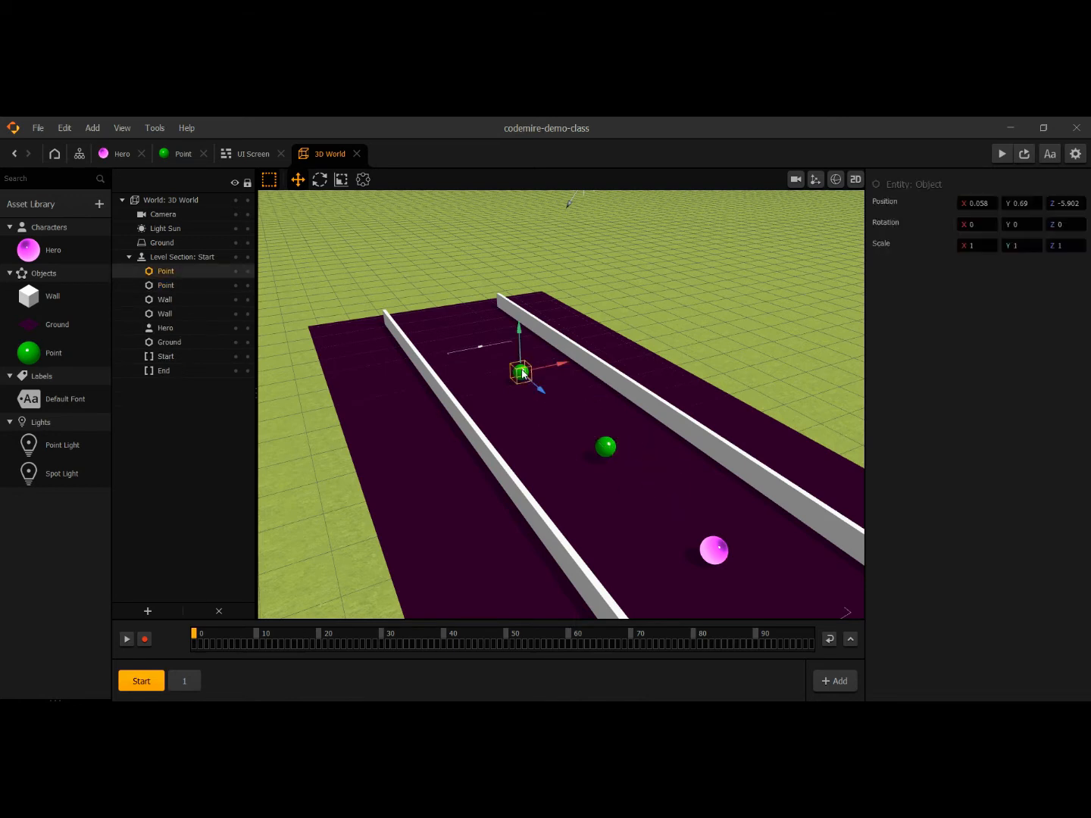
key("Delete")
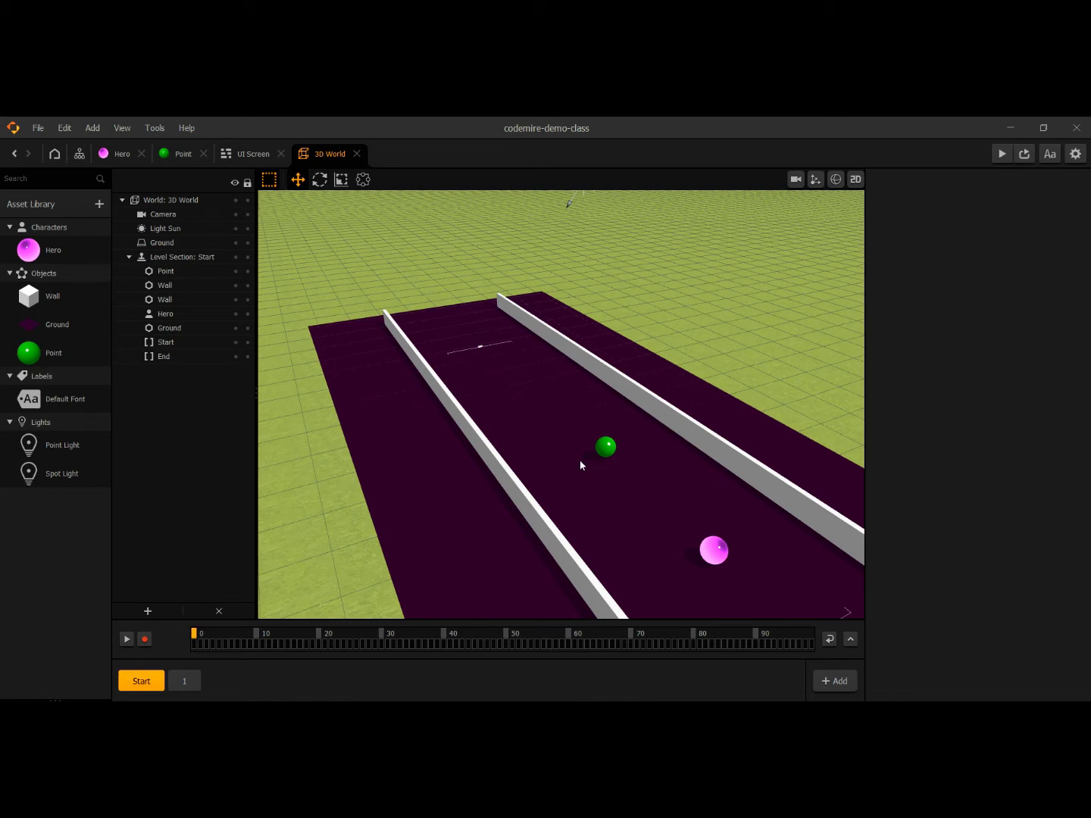
Add the Torus shape to the asset library and place one on the track at the remaining Point.
left_click(74, 209)
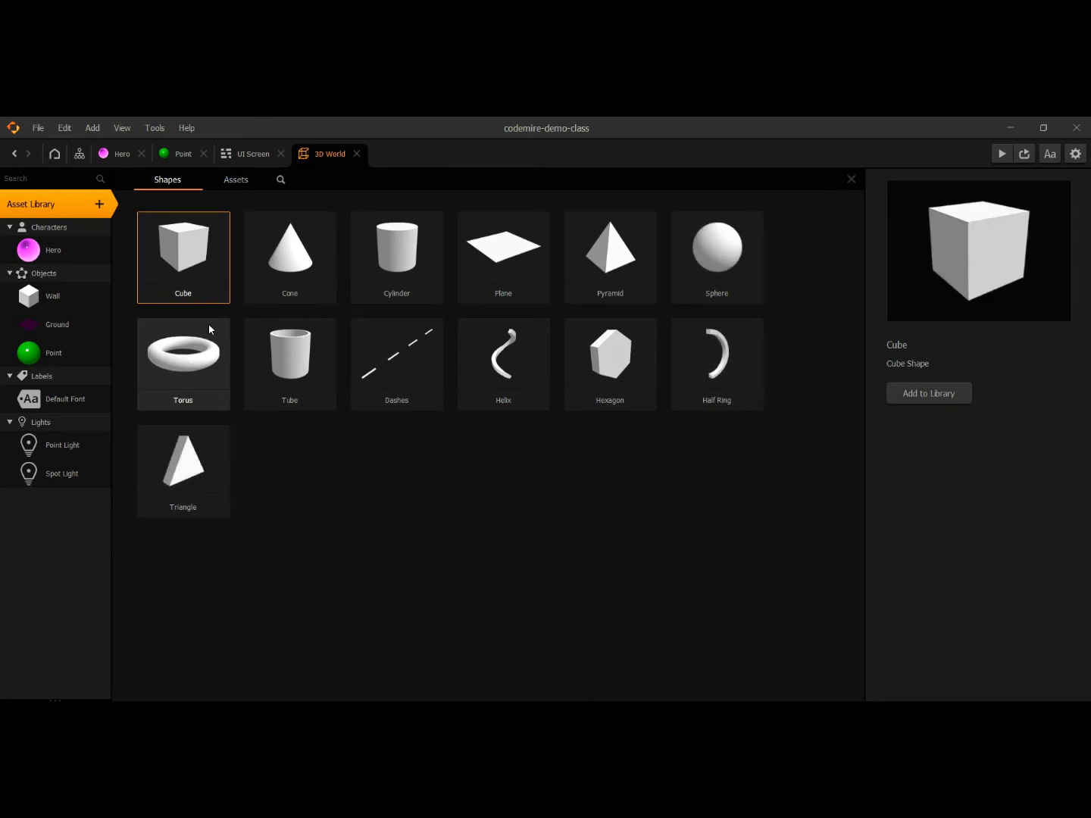
double_click(182, 371)
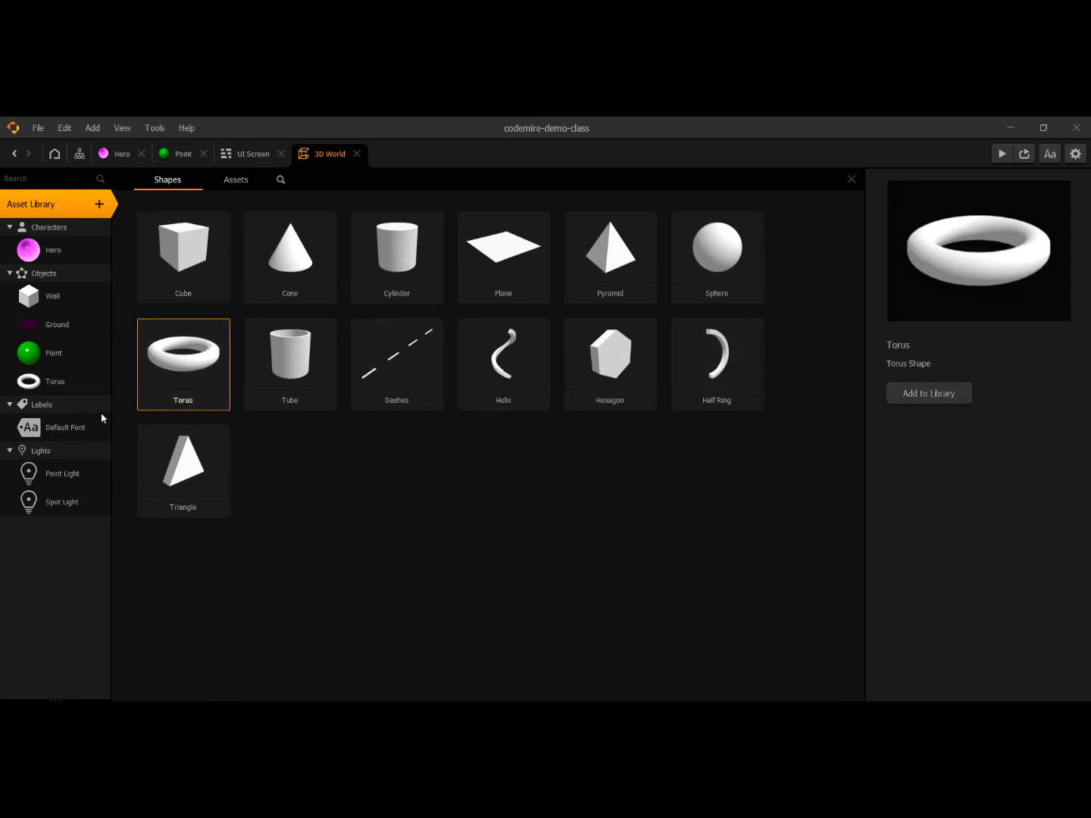
left_click(73, 387)
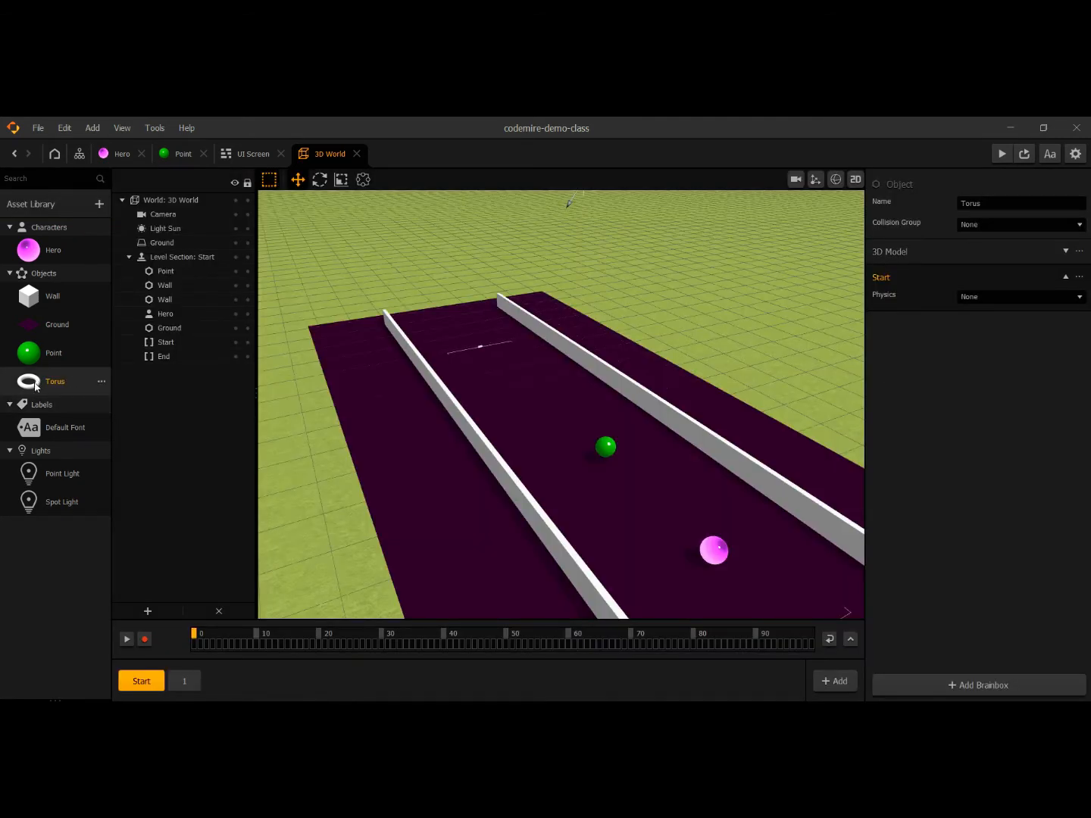
left_click_drag(36, 386, 603, 460)
Set the Torus's Position X to 0 and its Rotation X to 90.
right_click_drag(697, 487, 644, 500)
left_click(972, 203)
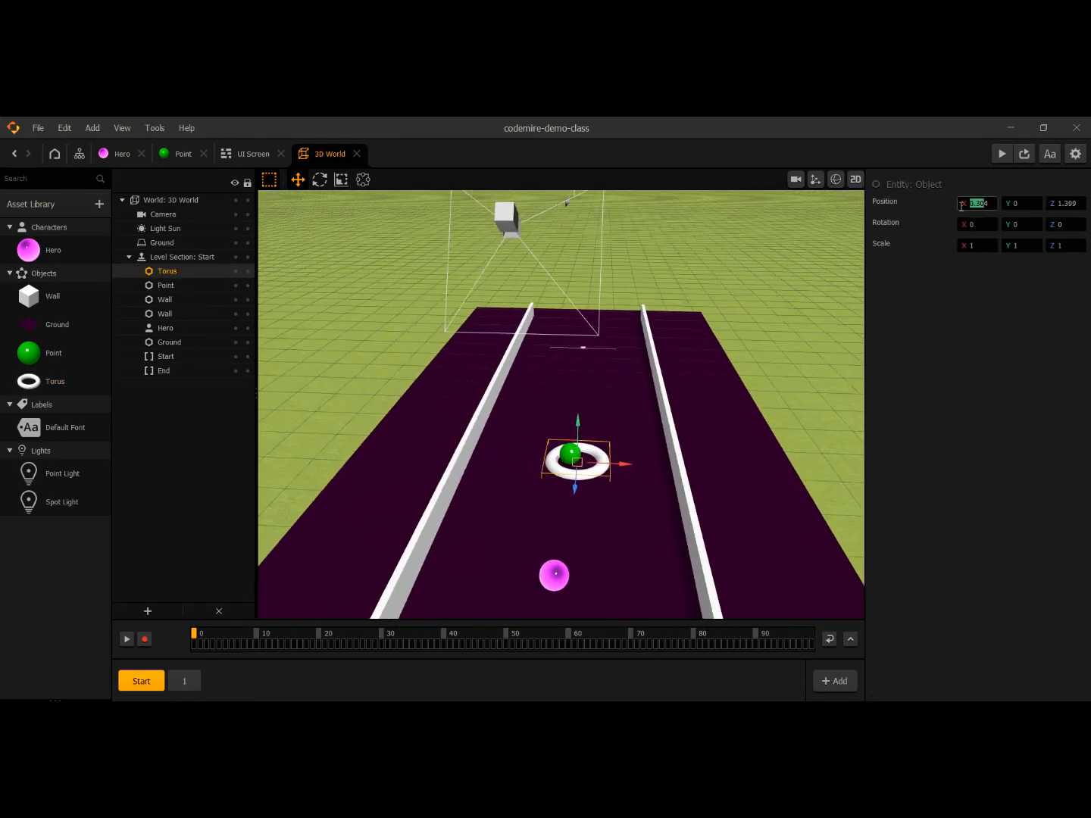
type("0")
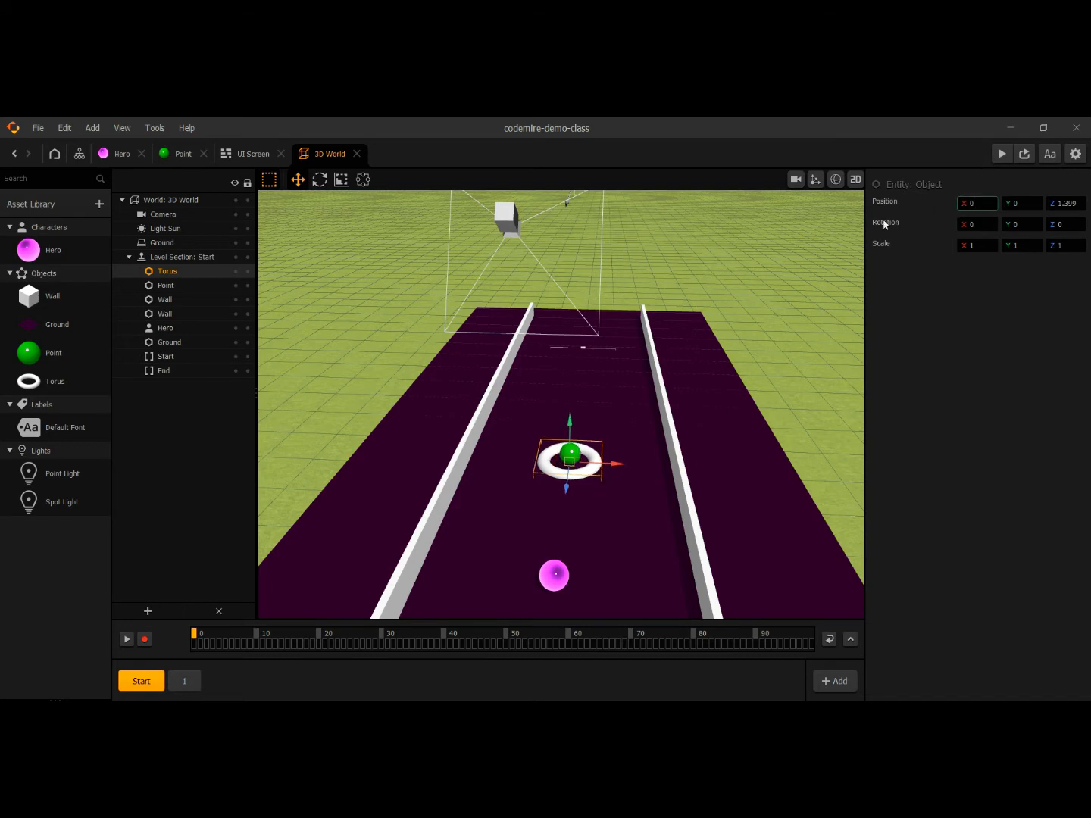
left_click(974, 225)
type("90")
key("Return")
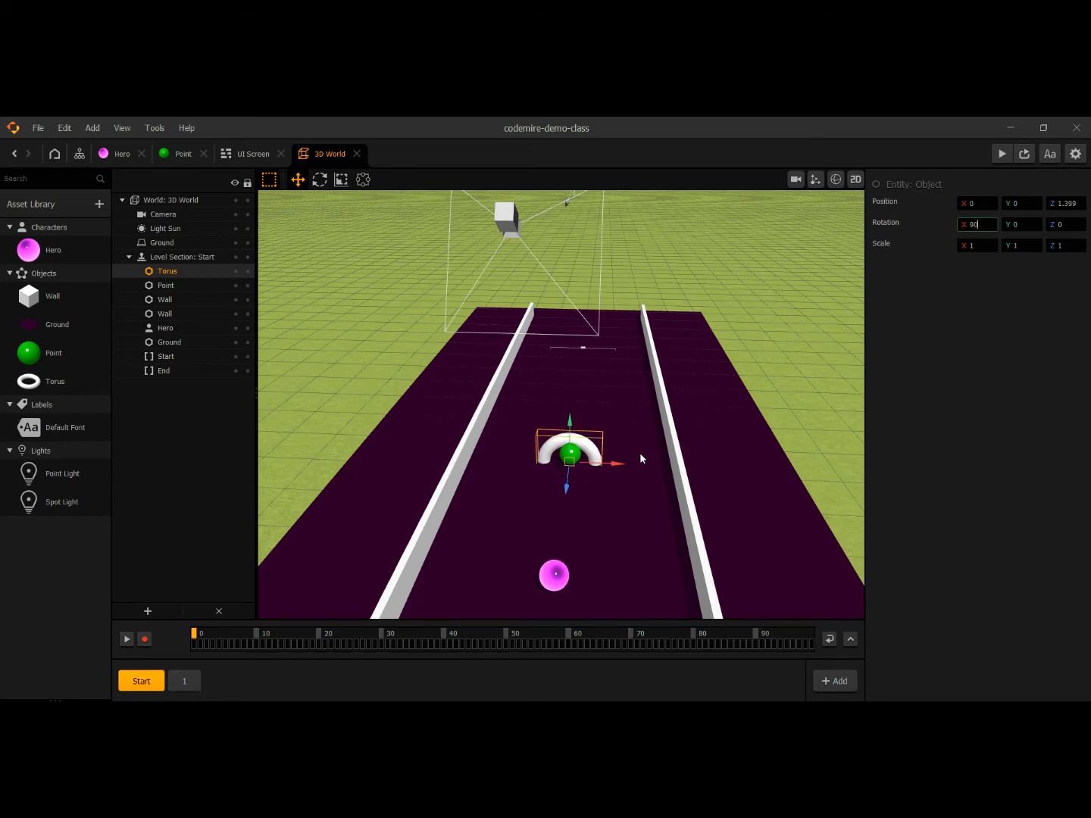
Move the Torus to about Y 0.538 and Z 1.743 so it arches around the Point, and preview the game.
scroll(618, 488, "up", 5)
middle_click_drag(619, 555, 633, 451)
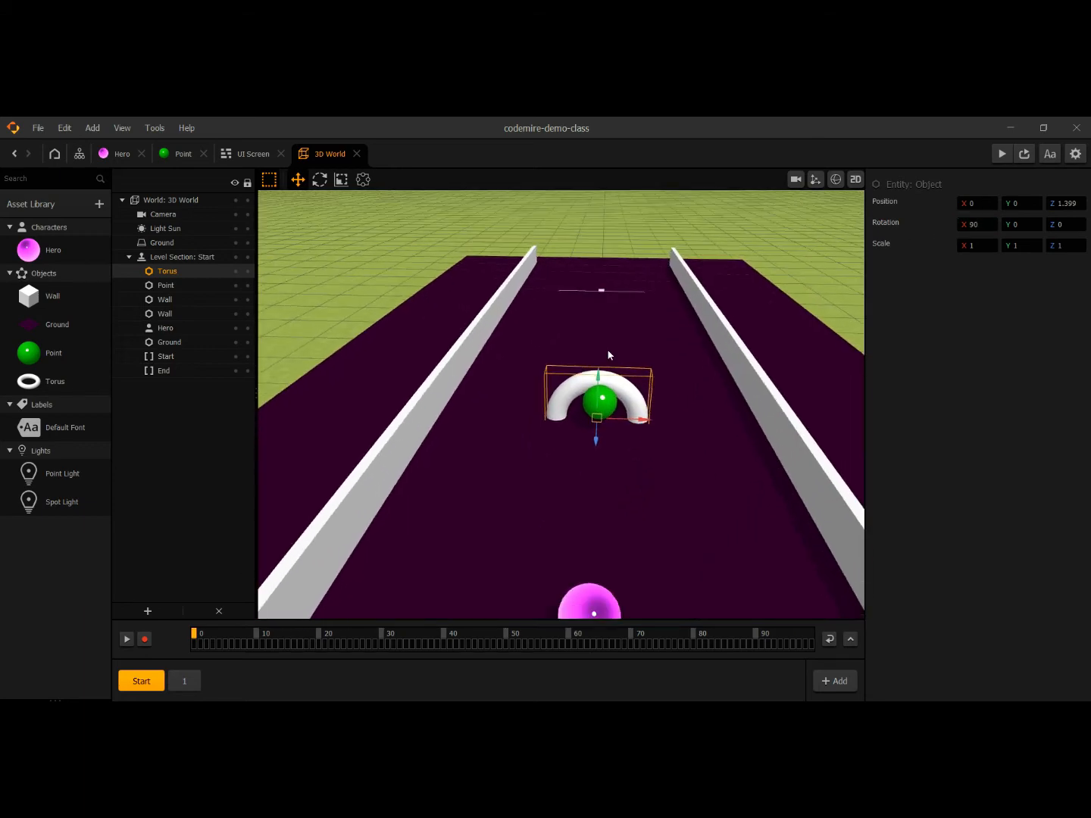
left_click_drag(598, 372, 597, 355)
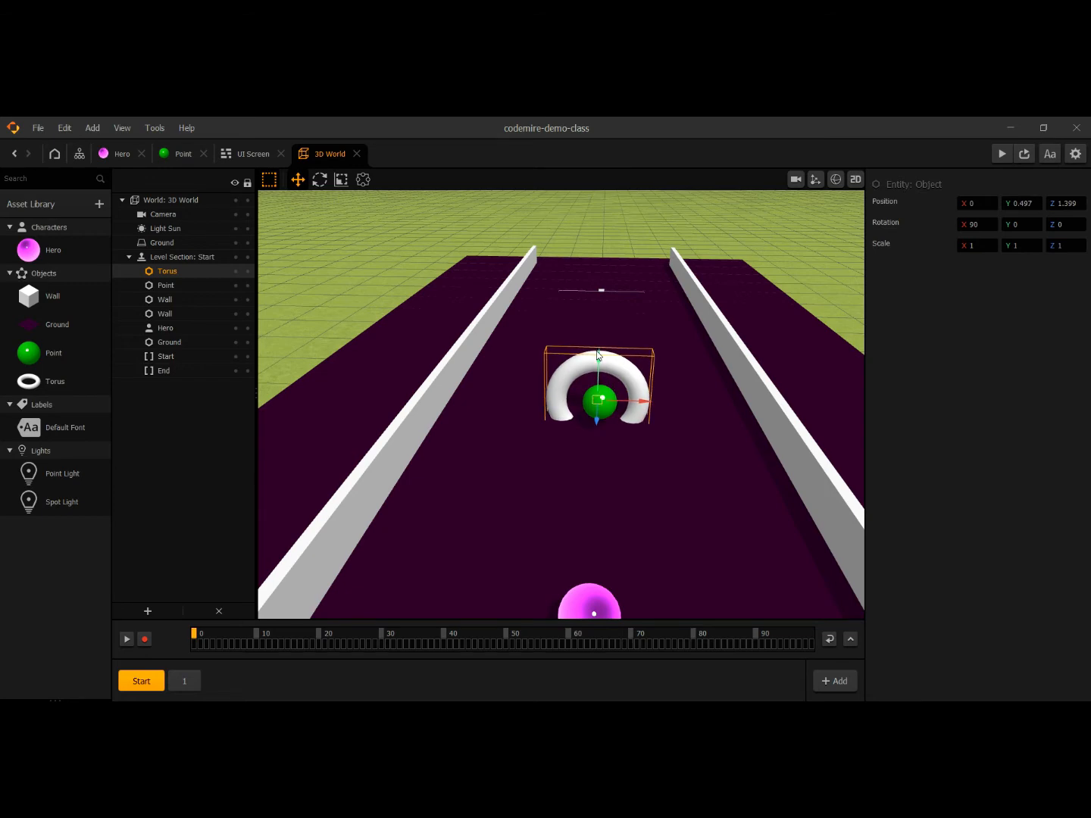
mouse_move(636, 471)
middle_mouse_down()
mouse_move(565, 490)
mouse_move(639, 483)
mouse_move(609, 488)
mouse_move(619, 486)
middle_mouse_up()
left_click_drag(524, 438, 509, 440)
middle_click_drag(467, 494, 503, 485)
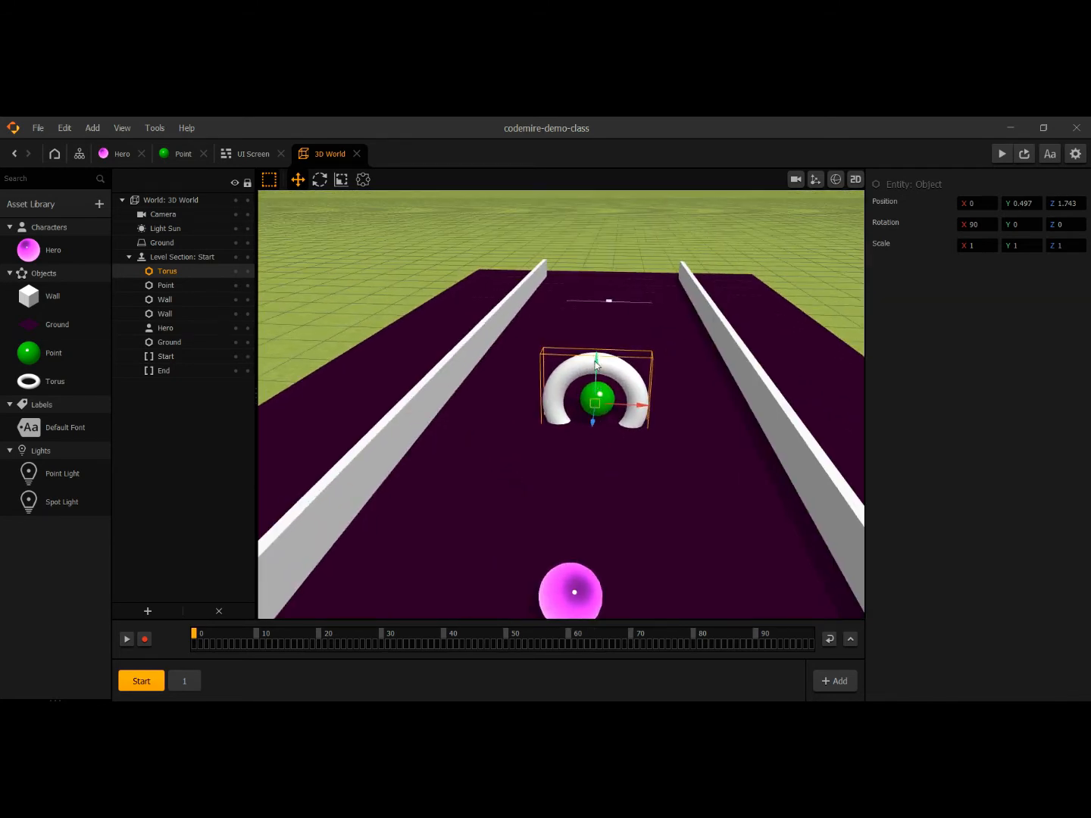
left_click_drag(596, 366, 598, 365)
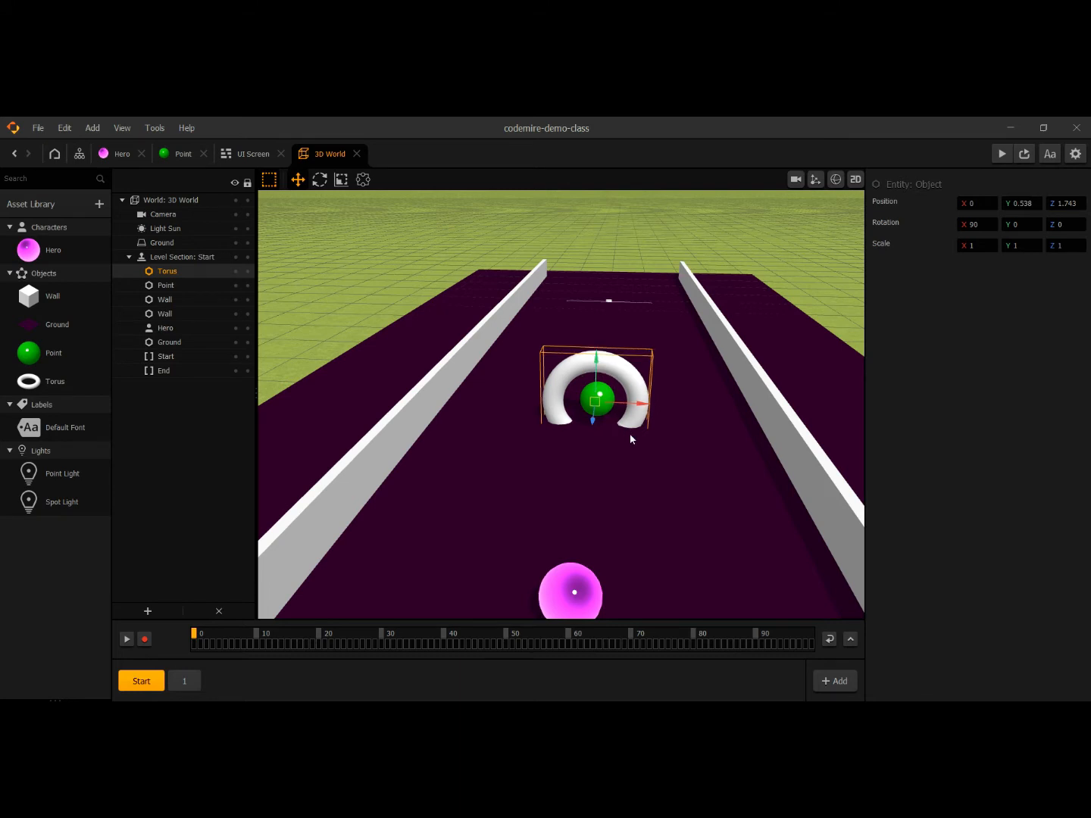
mouse_move(648, 467)
right_mouse_down()
mouse_move(571, 497)
mouse_move(653, 479)
mouse_move(633, 469)
mouse_move(646, 478)
right_mouse_up()
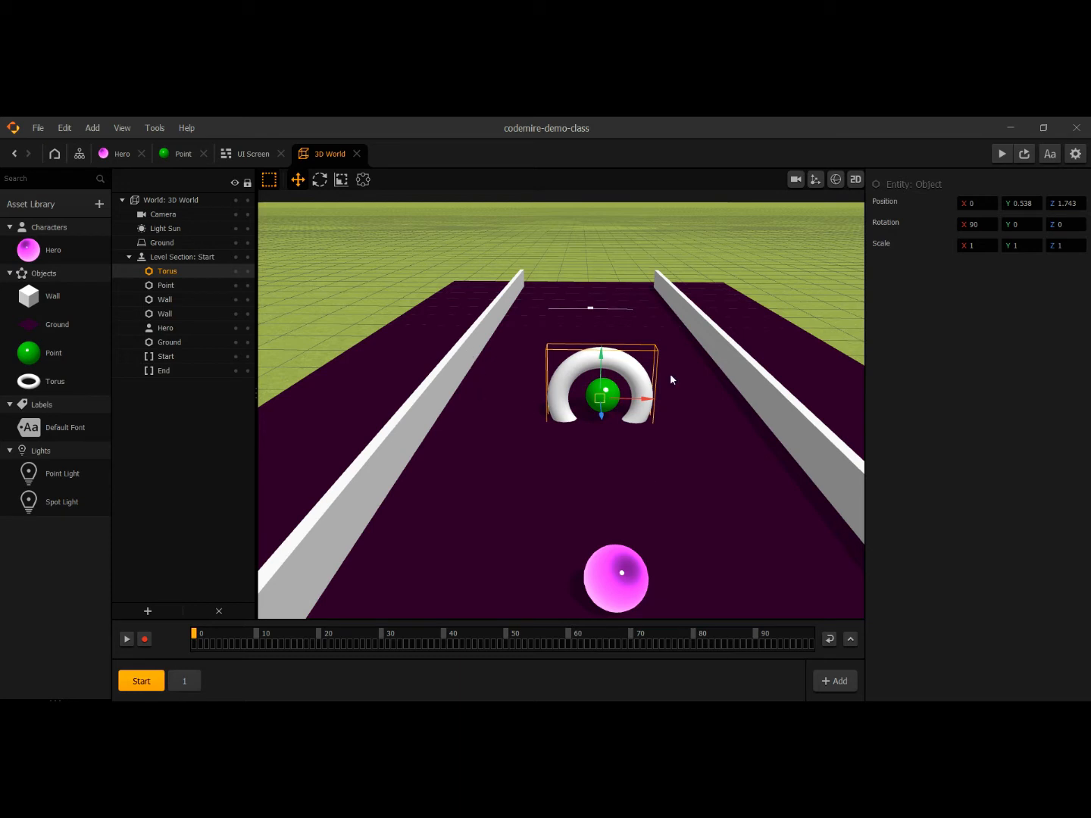
left_click(1001, 155)
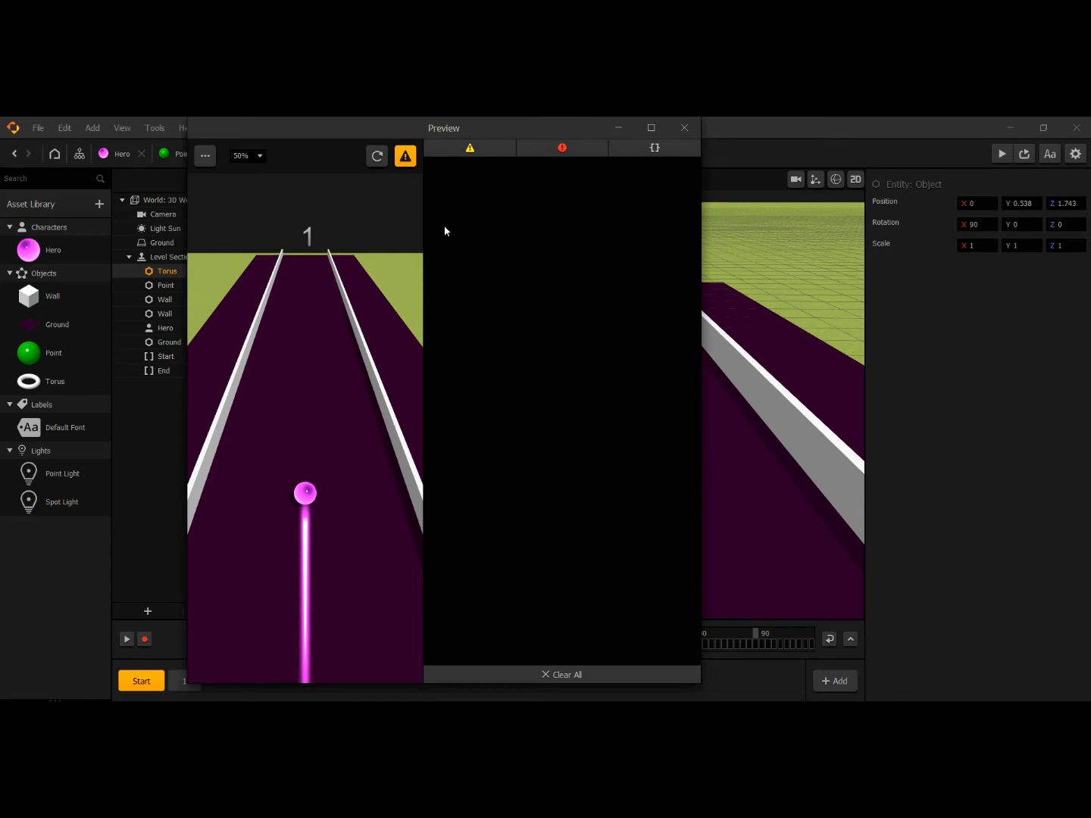
left_click(694, 130)
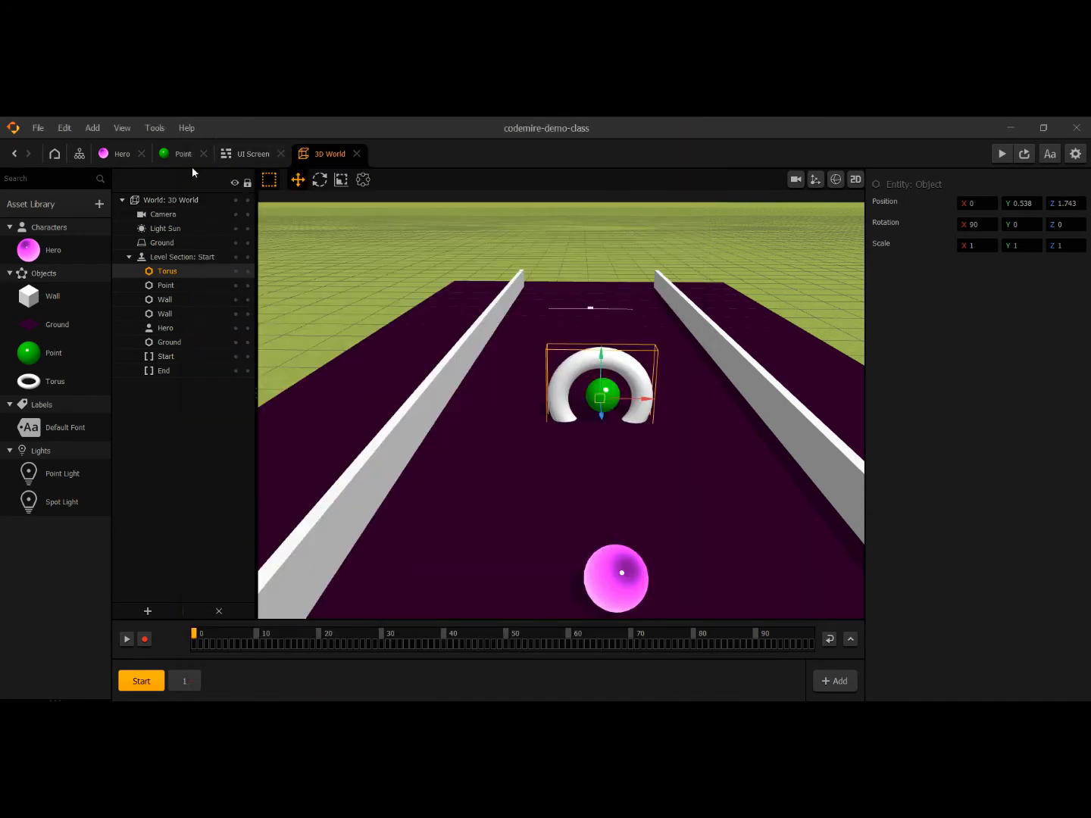
Enable Fog on the 3D World node in the project flow, set Fog Start Distance to 2000, and preview the game.
left_click(79, 155)
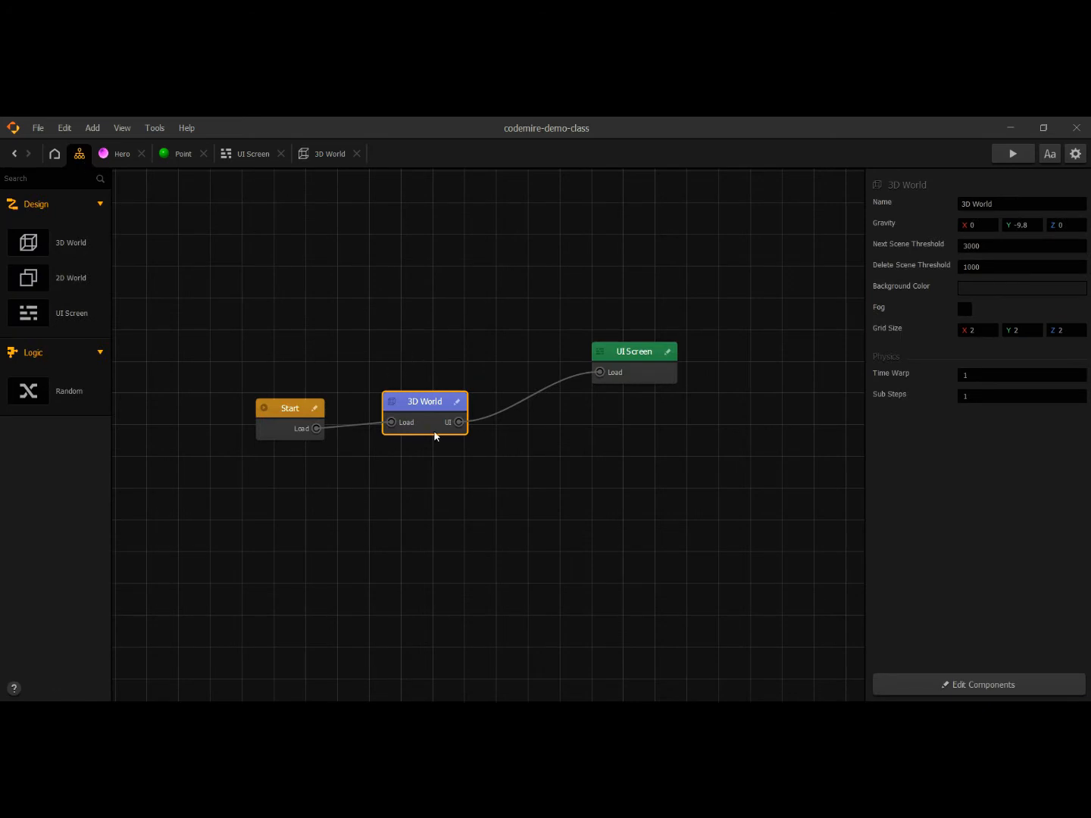
left_click_drag(429, 409, 451, 403)
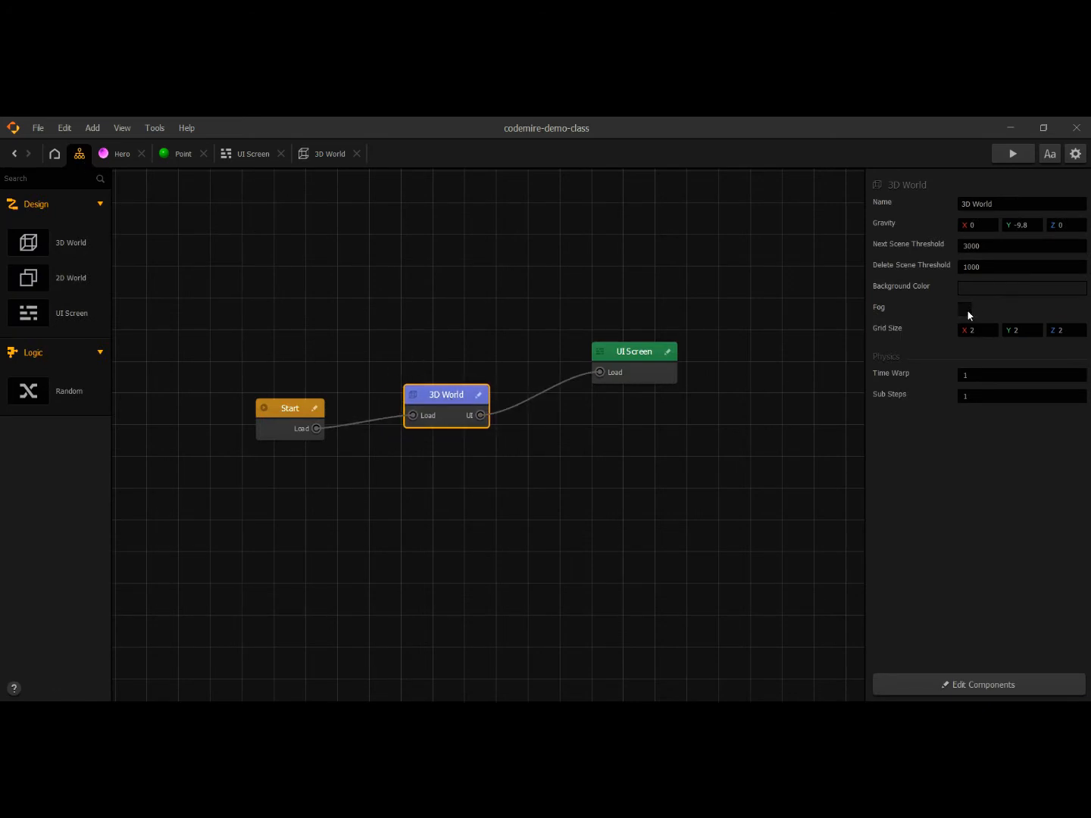
left_click(965, 310)
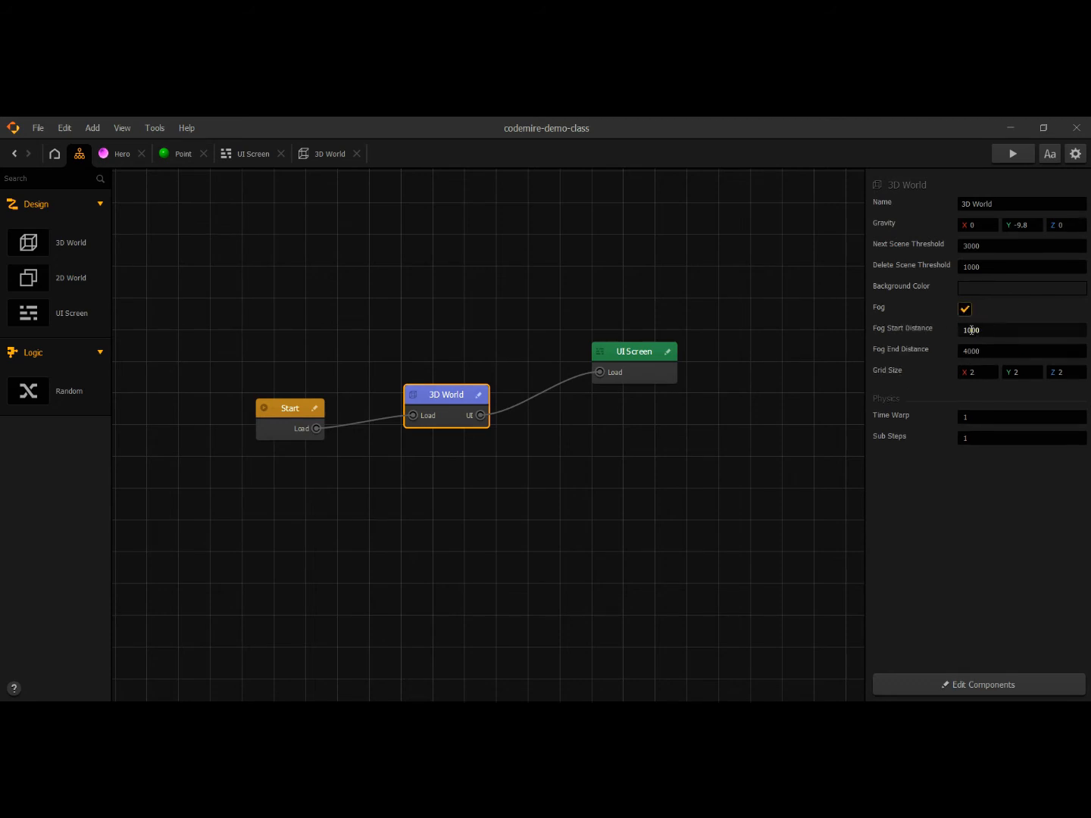
left_click(973, 331)
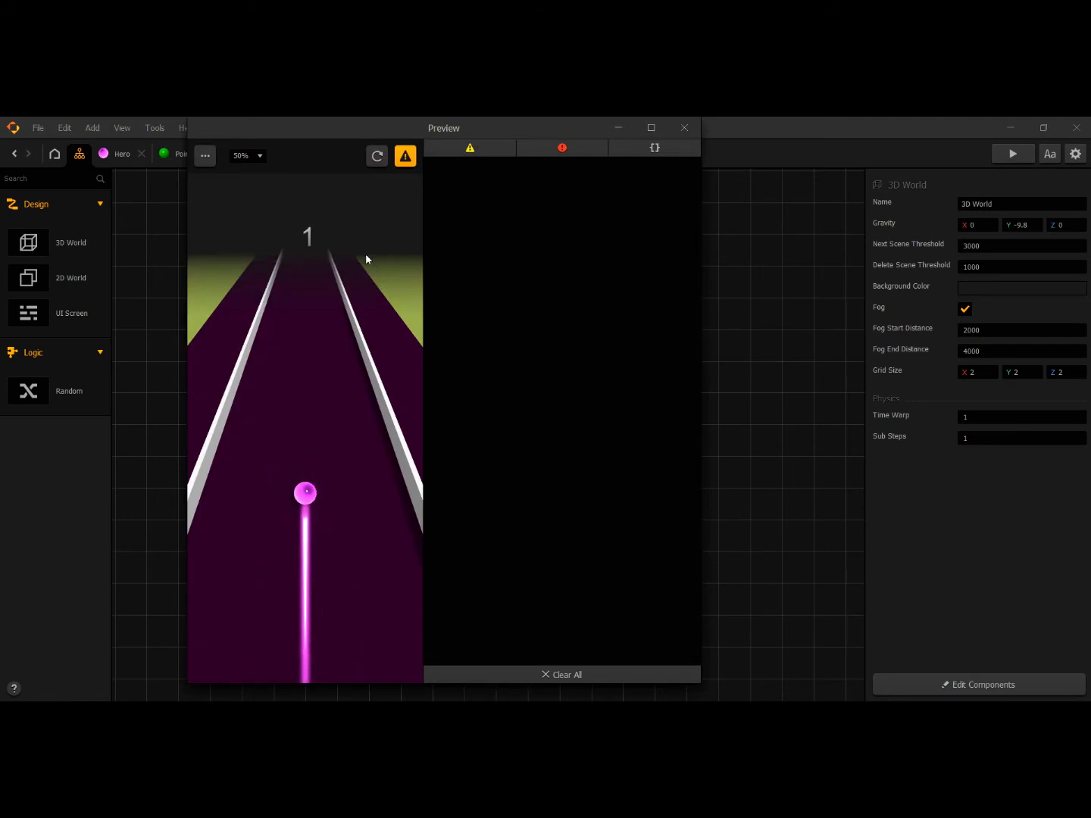
left_click(680, 131)
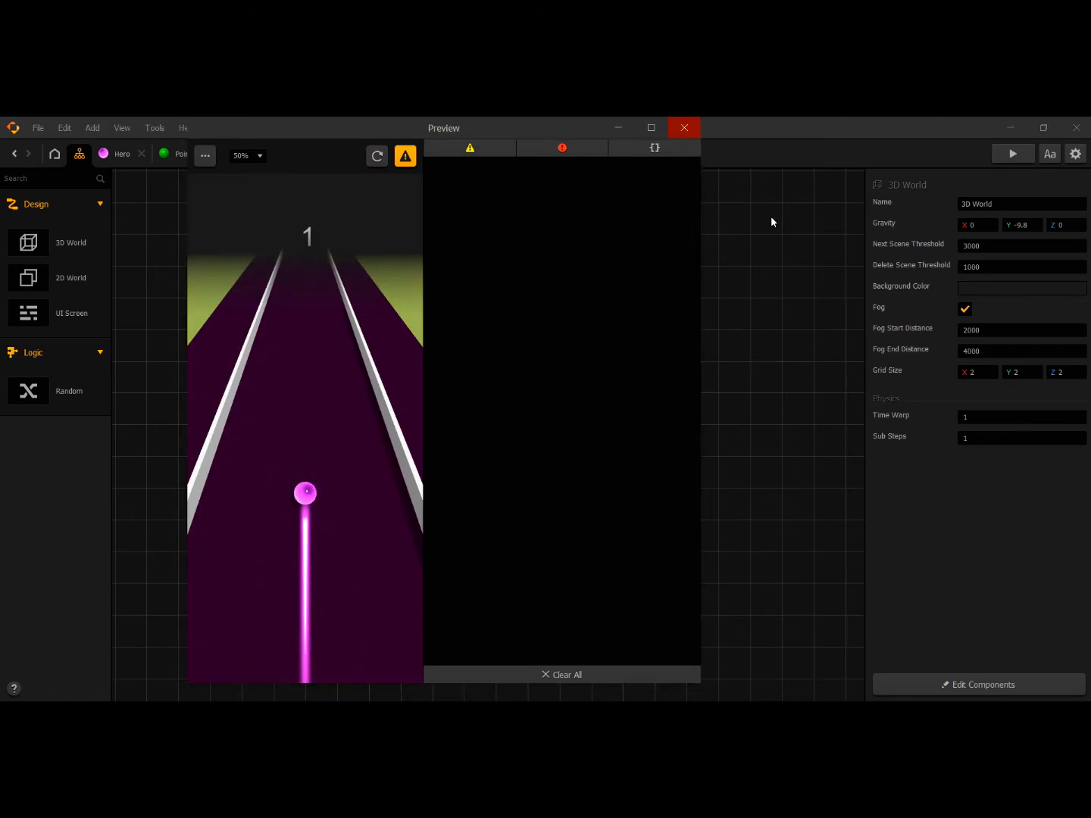
left_click(992, 292)
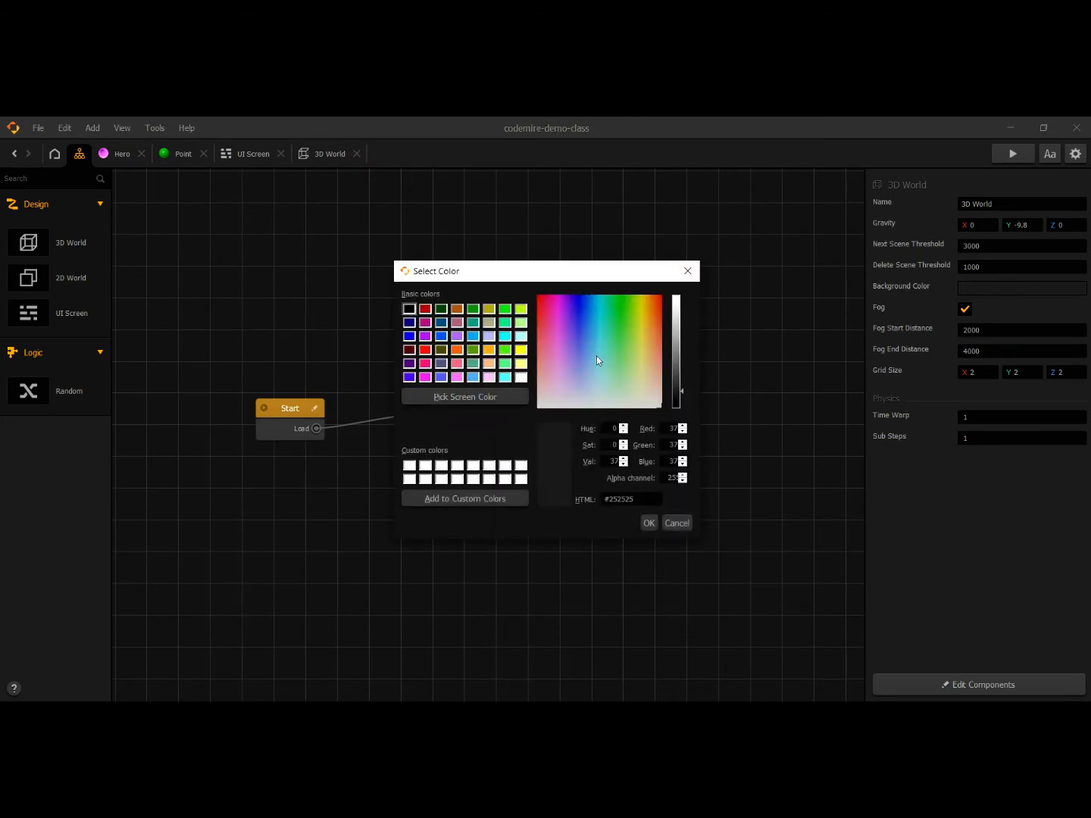
left_click(687, 271)
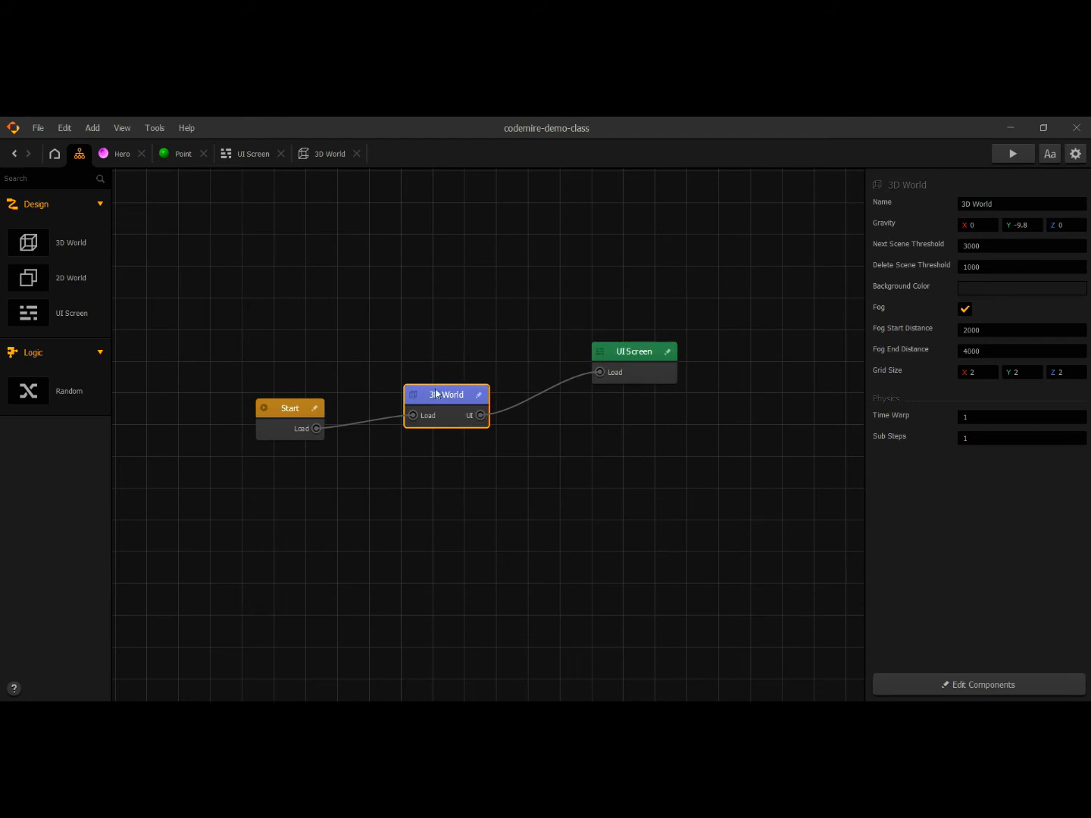
Open the 3D World scene and examine the Point inside the Torus arch on the track from closer up.
double_click(436, 392)
scroll(645, 446, "down", 6)
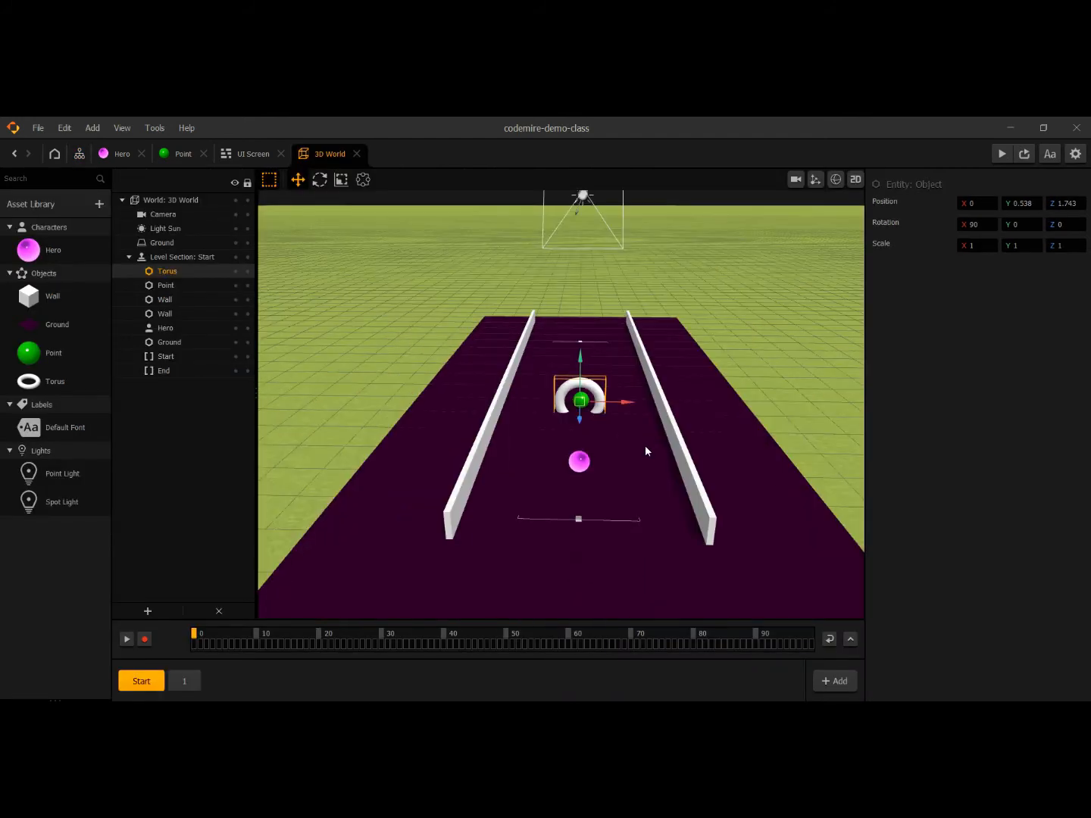
scroll(630, 426, "up", 3)
right_click_drag(532, 432, 611, 520)
left_click_drag(532, 418, 584, 448)
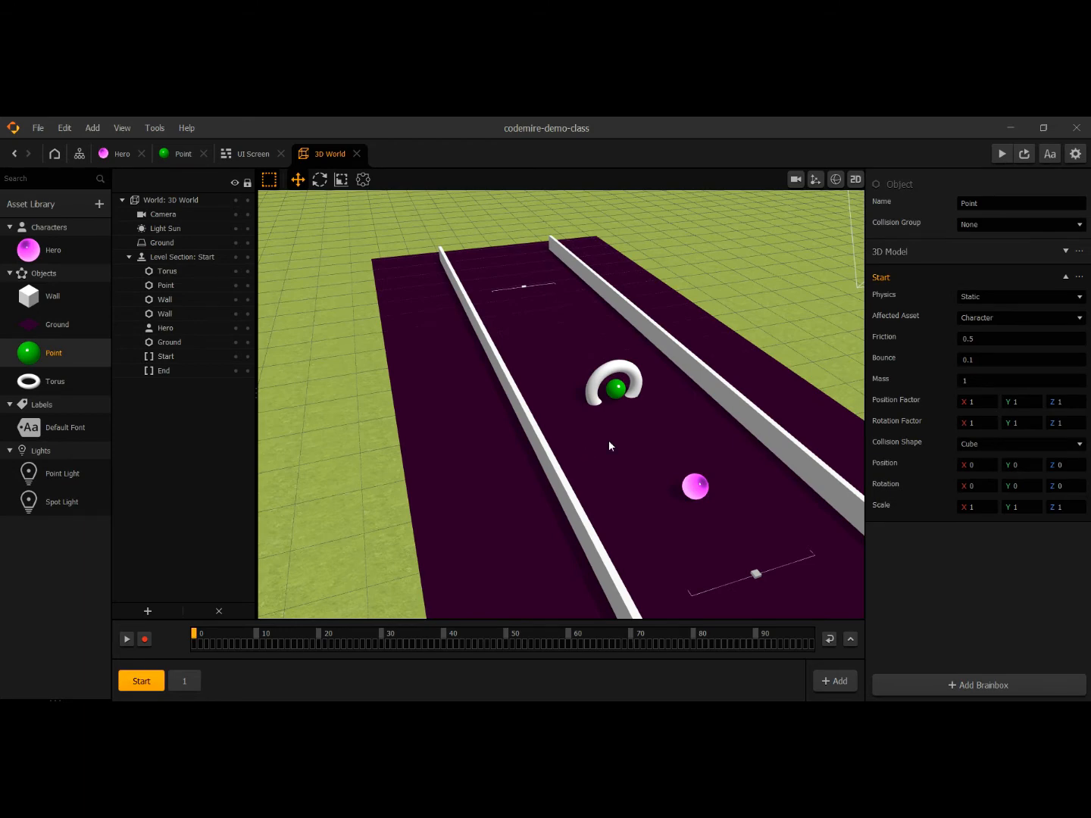
right_click_drag(587, 453, 555, 446)
scroll(537, 424, "up", 4)
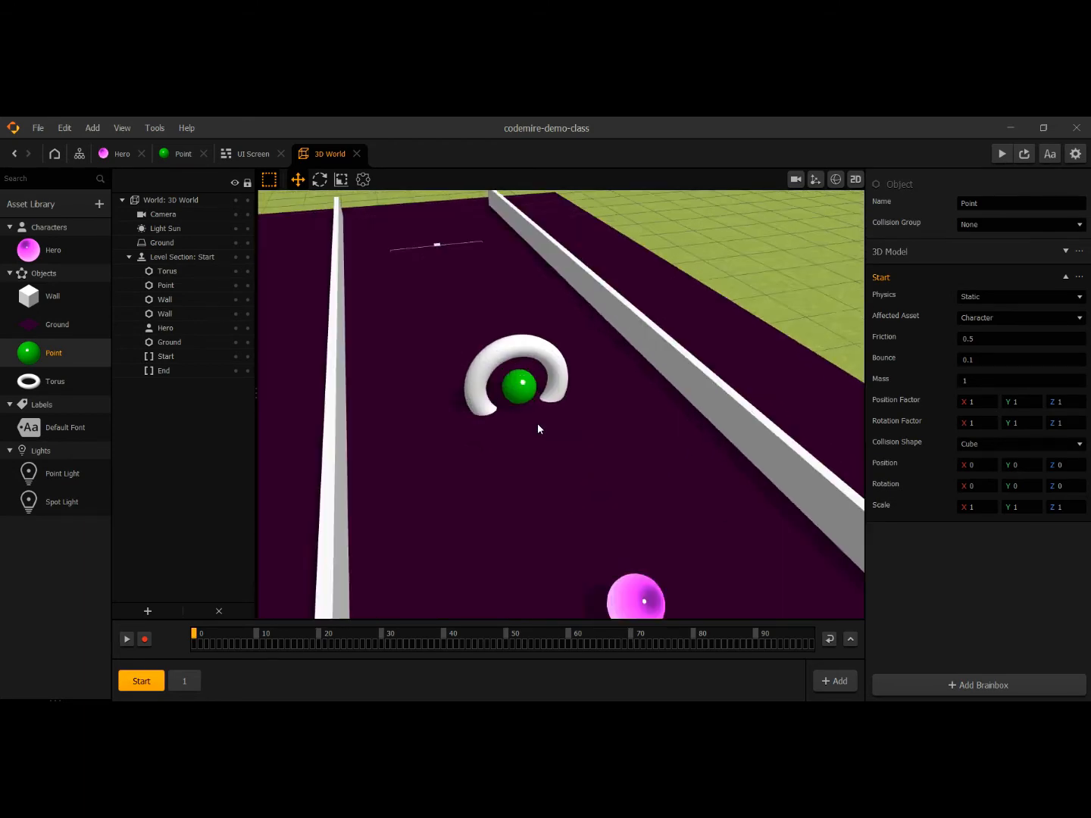
scroll(537, 428, "up", 1)
scroll(486, 455, "down", 3)
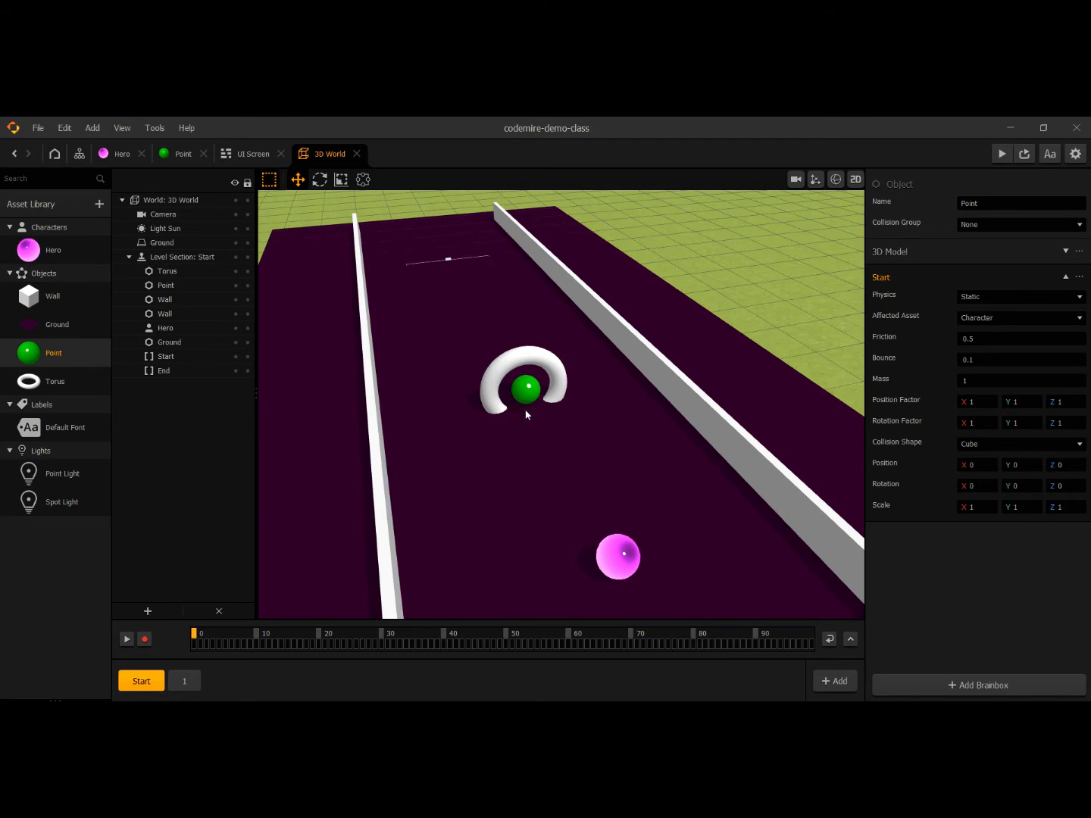
scroll(531, 421, "down", 3)
scroll(530, 420, "up", 3)
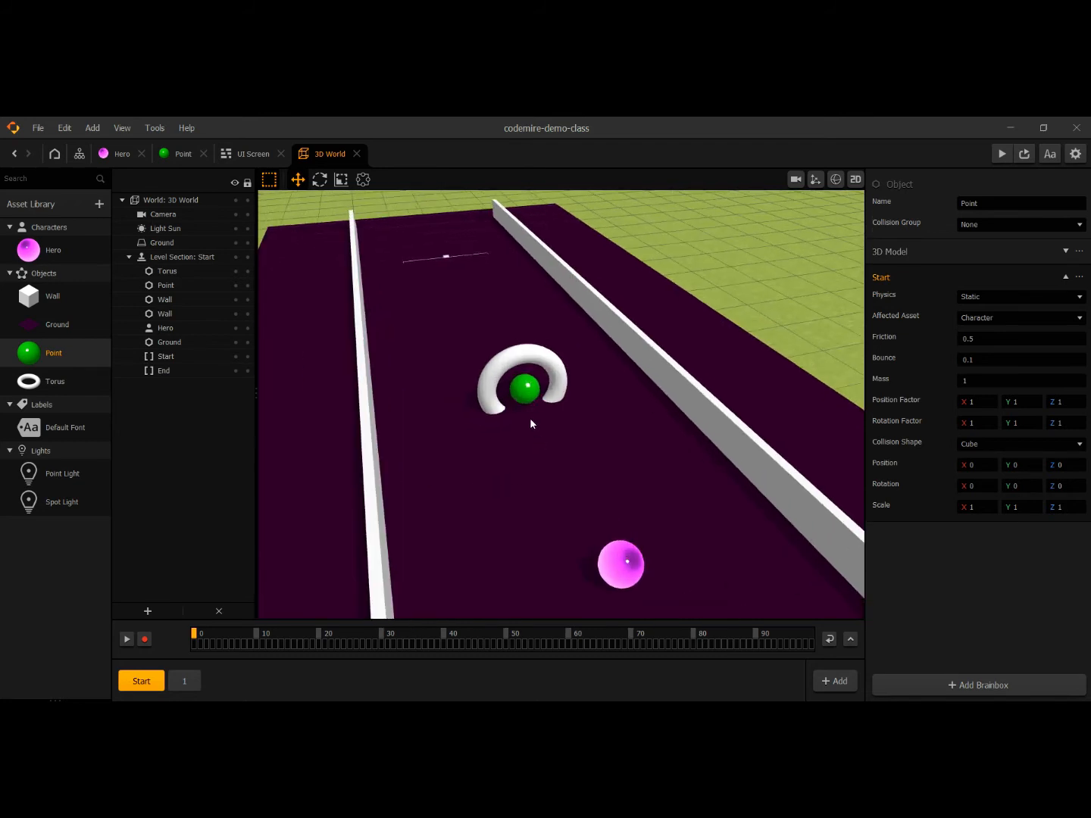
scroll(530, 420, "down", 2)
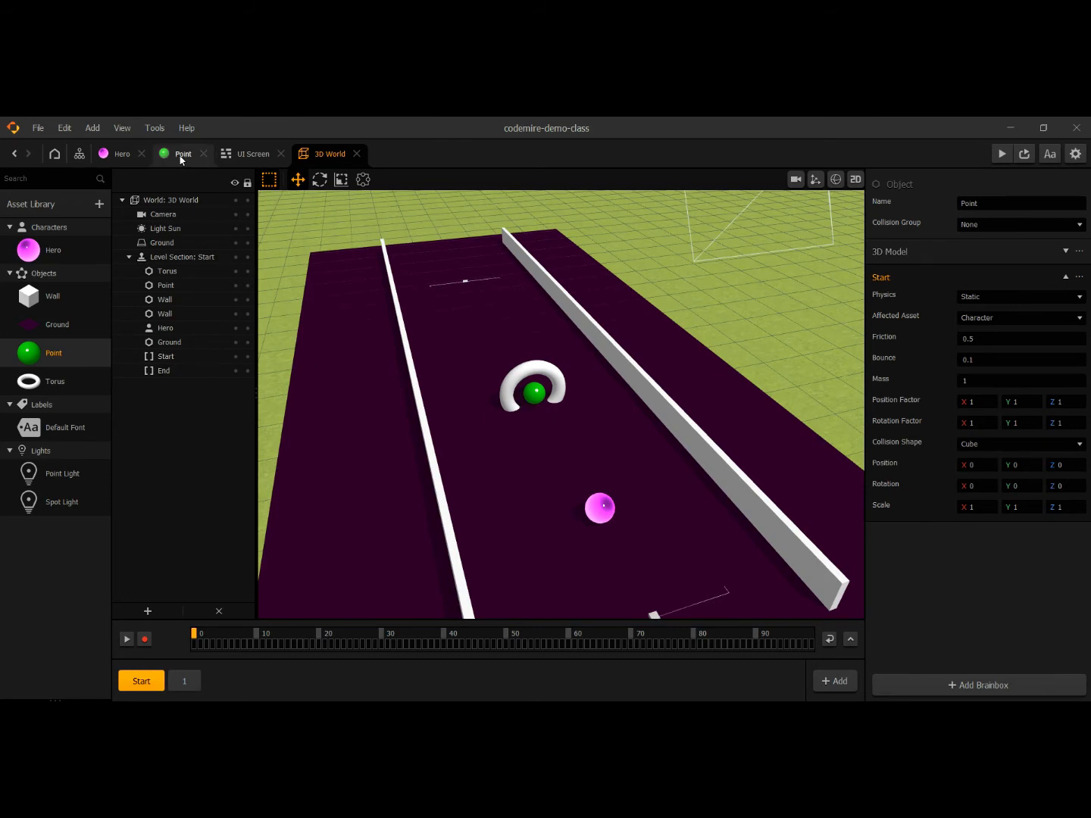
Delete the 3D Model node from the Point's logic graph and preview the game.
double_click(59, 354)
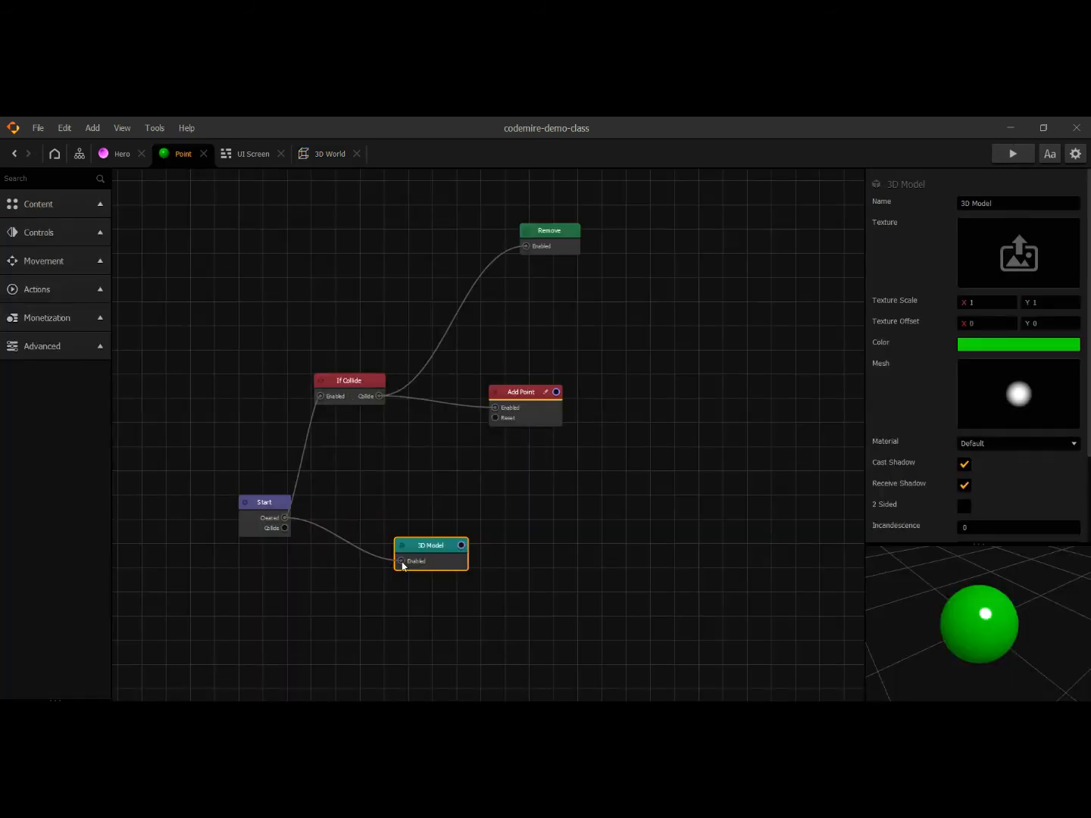
left_click_drag(401, 562, 386, 579)
left_click(1007, 153)
key("Delete")
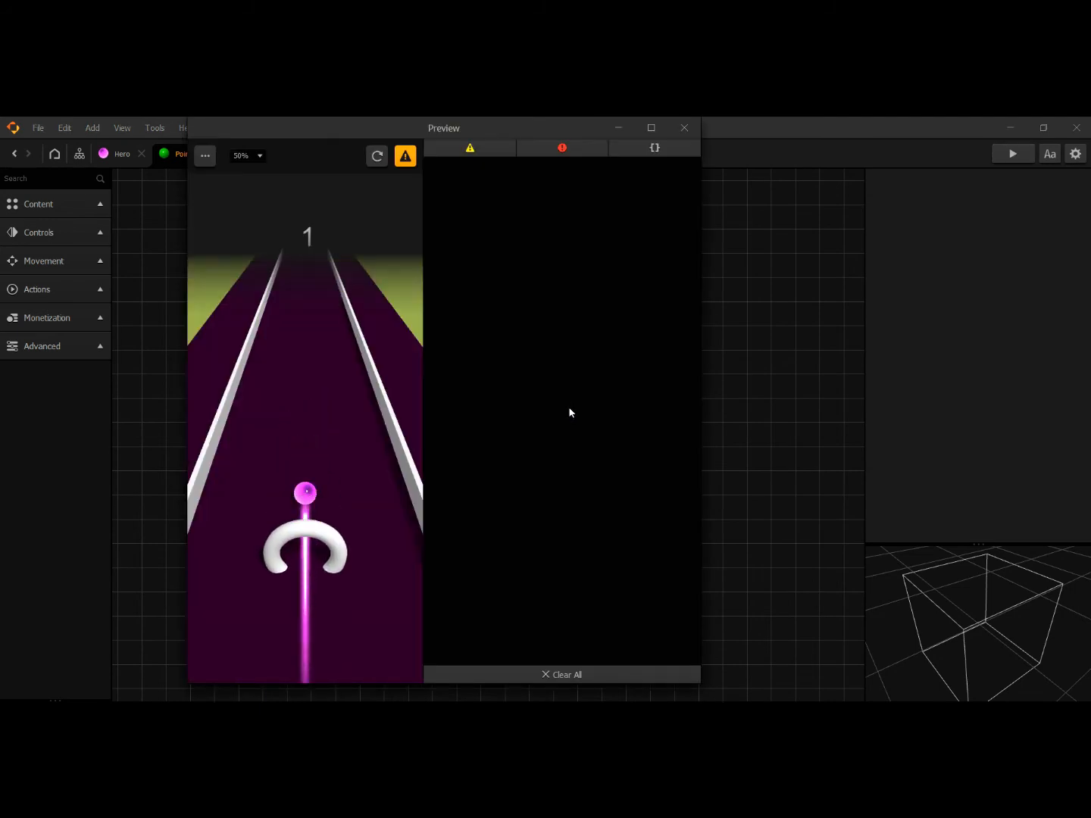
left_click(680, 128)
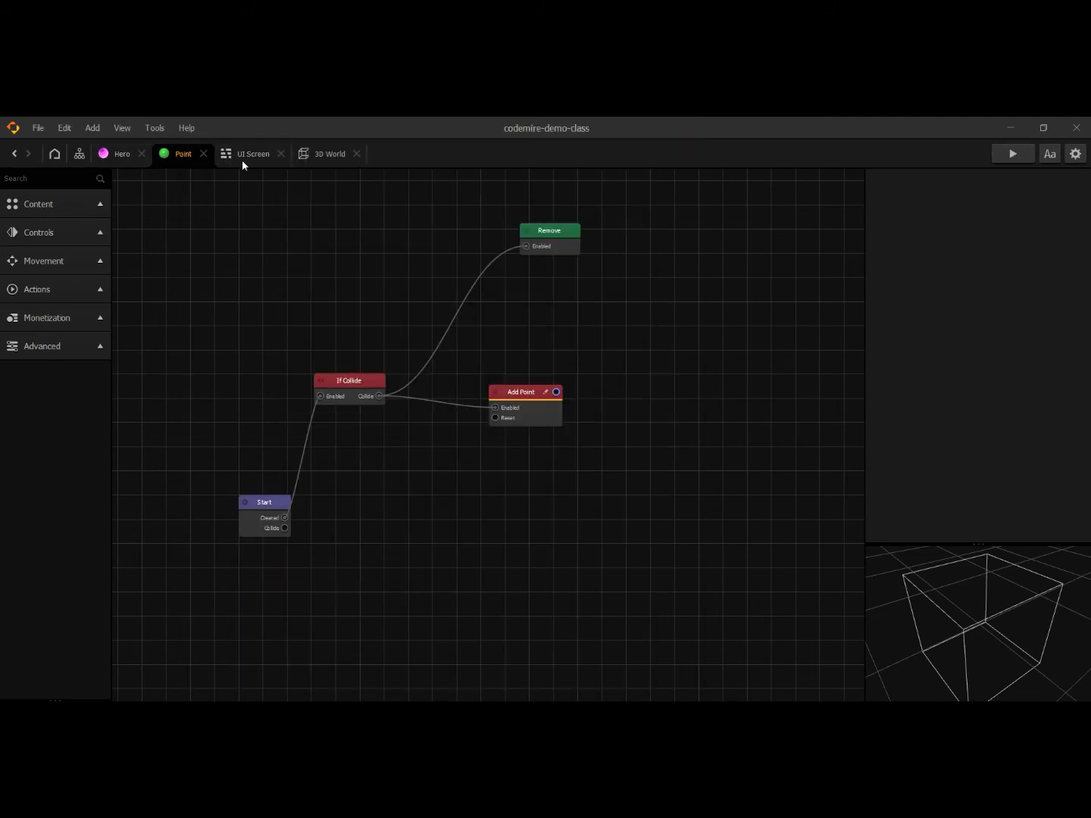
Duplicate the Torus and Point together, move the copies so the Point sits at about X -2.479, Z -6.447, and save the project.
left_click(318, 154)
scroll(510, 443, "down", 3)
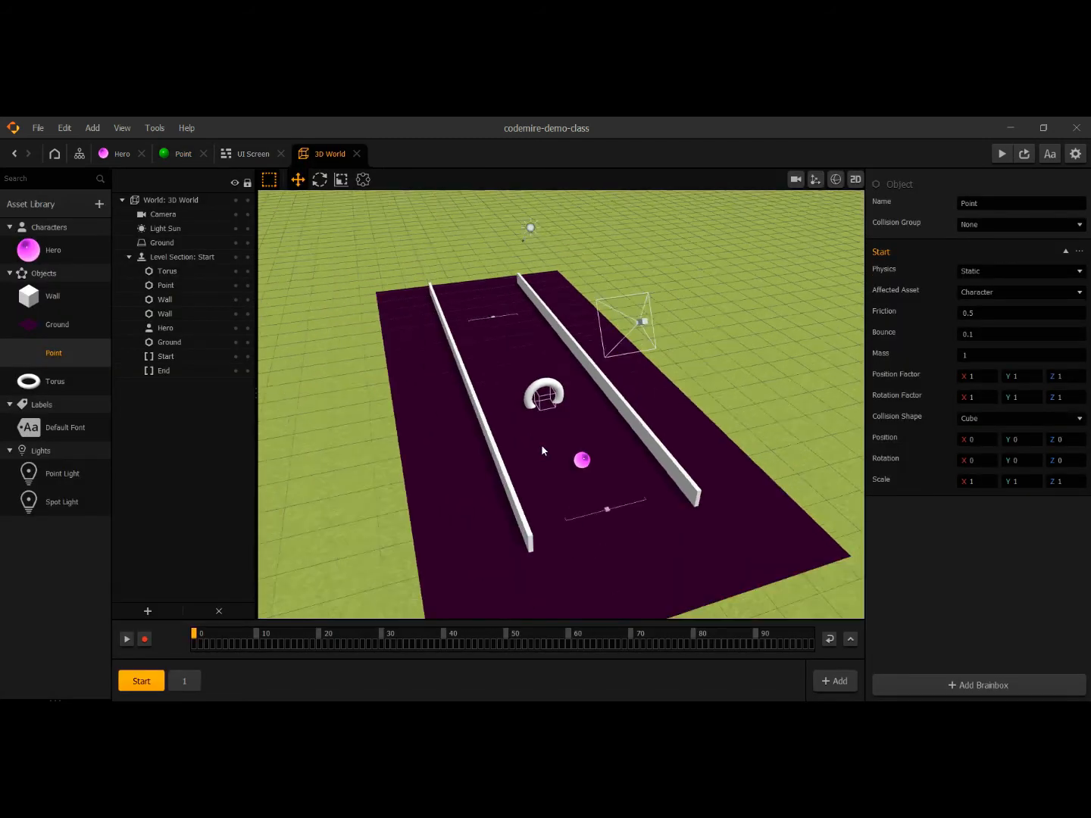
scroll(541, 452, "up", 5)
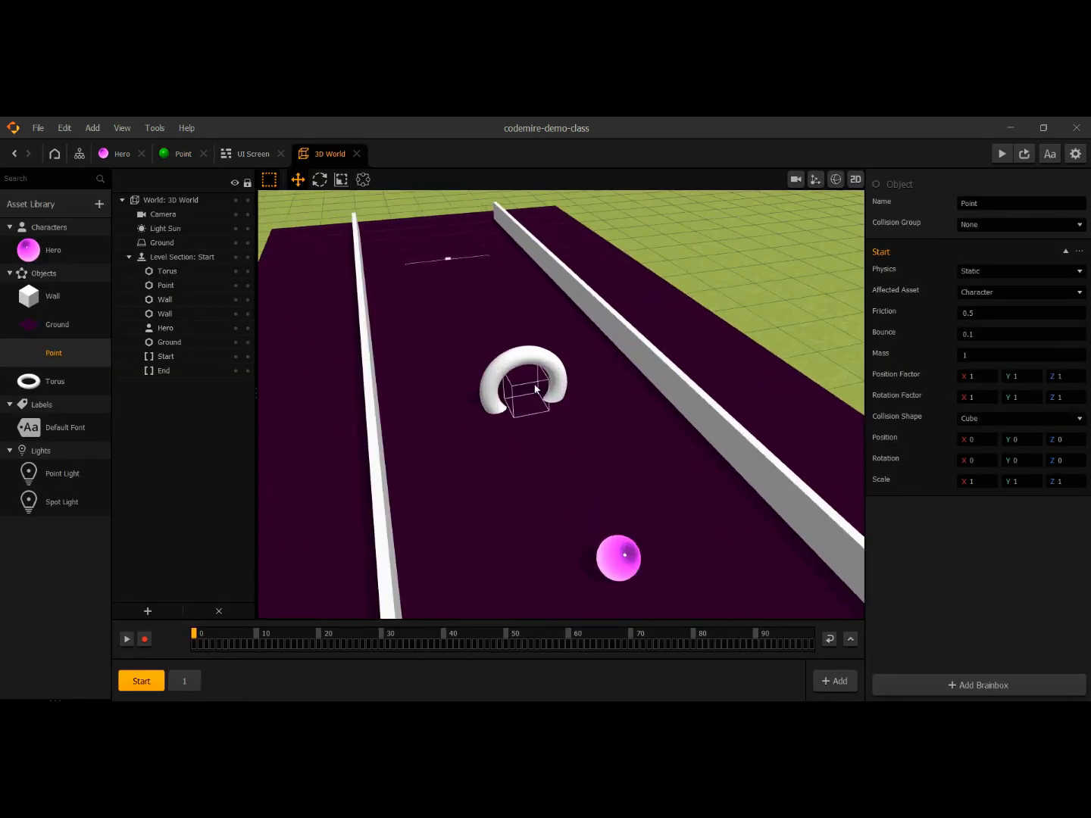
left_click(534, 387)
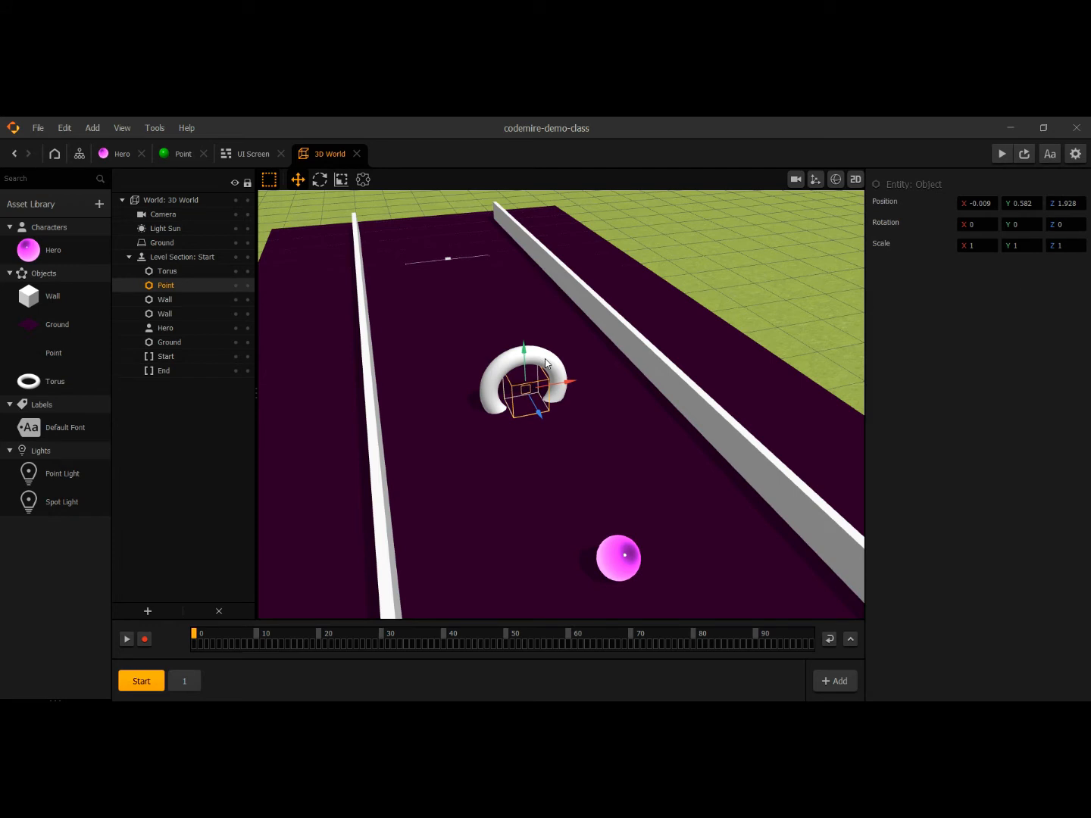
left_click(546, 365, "shift")
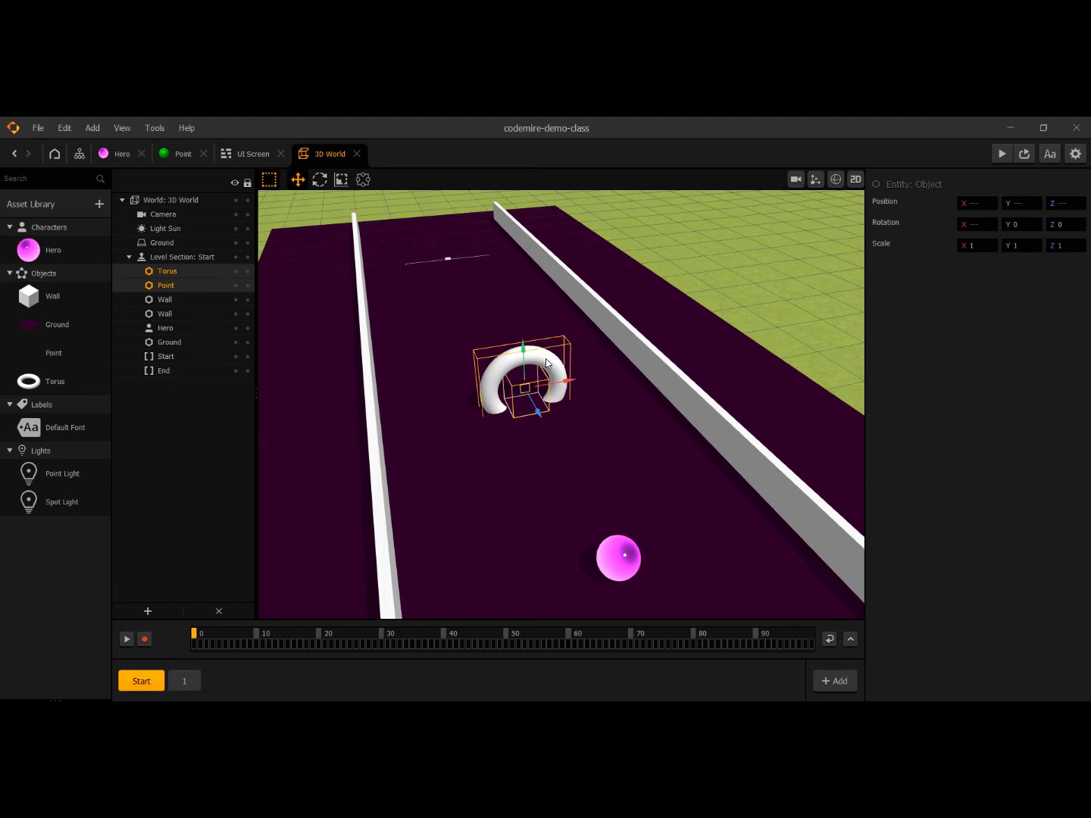
key("ctrl+d")
left_click_drag(539, 413, 450, 289)
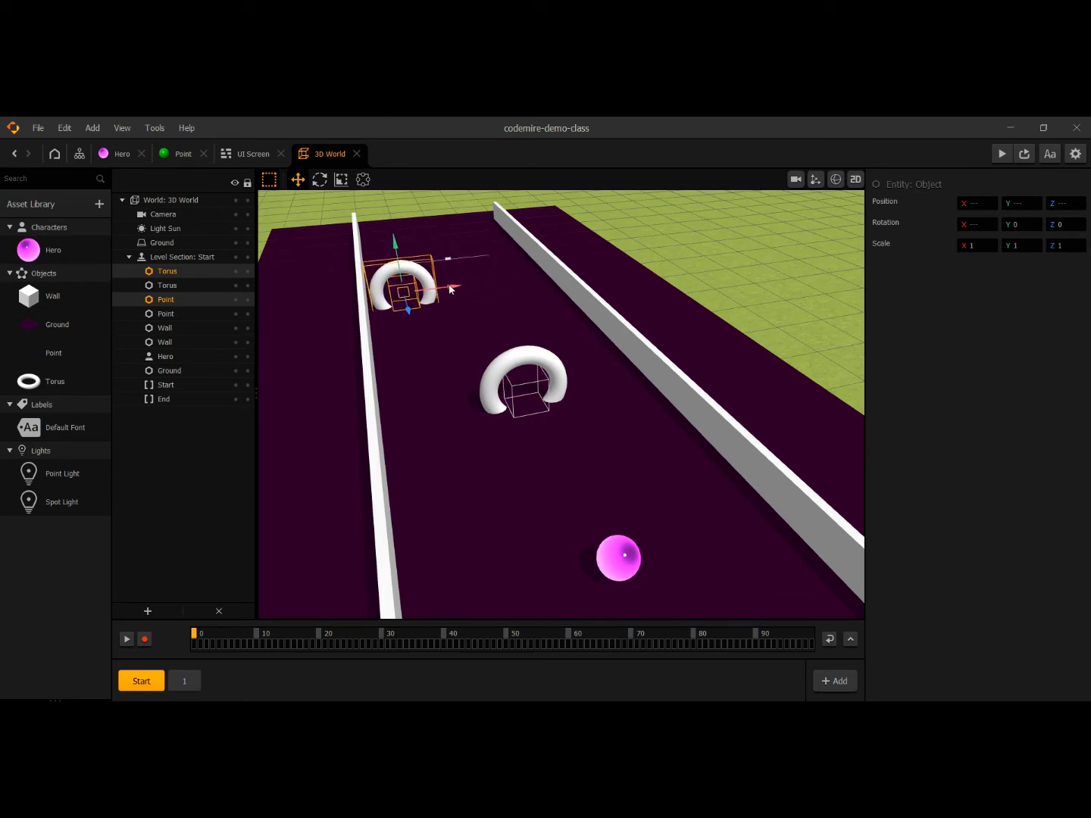
key("ctrl+s")
Rename the Torus object in the asset library as gate.
left_click_drag(574, 481, 601, 498)
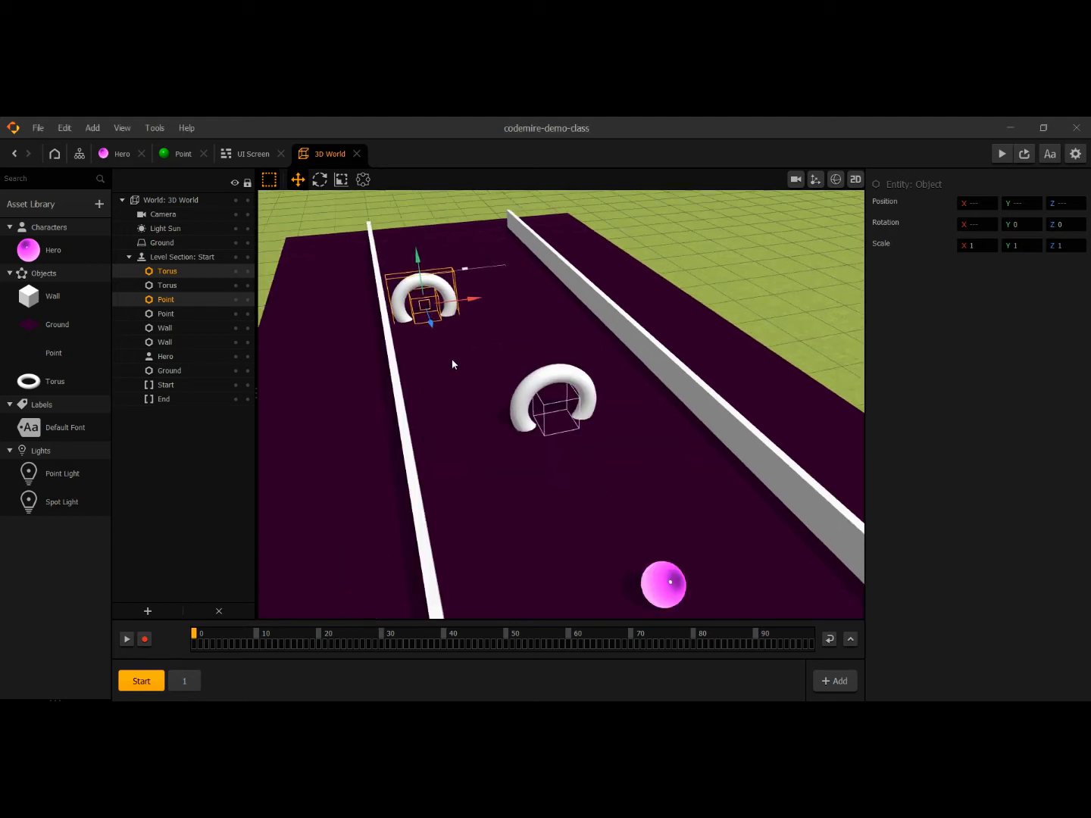
scroll(452, 365, "up", 3)
middle_click_drag(417, 334, 562, 484)
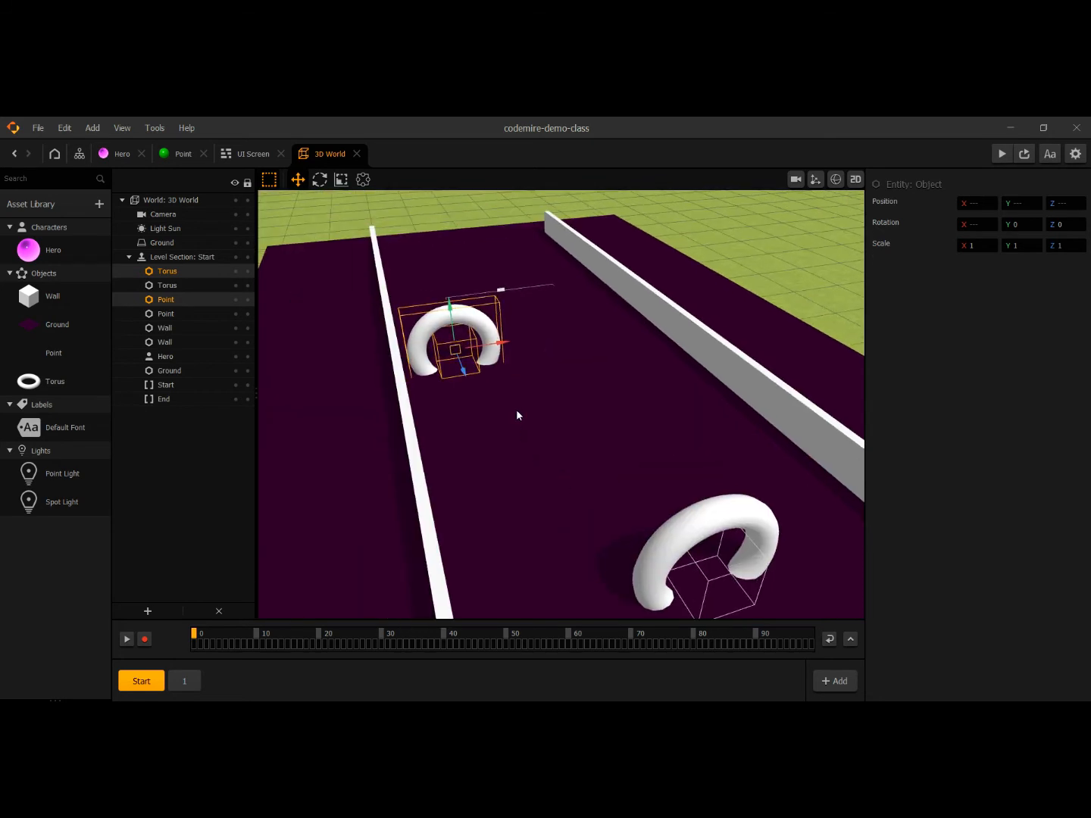
left_click(492, 383)
left_click(460, 346)
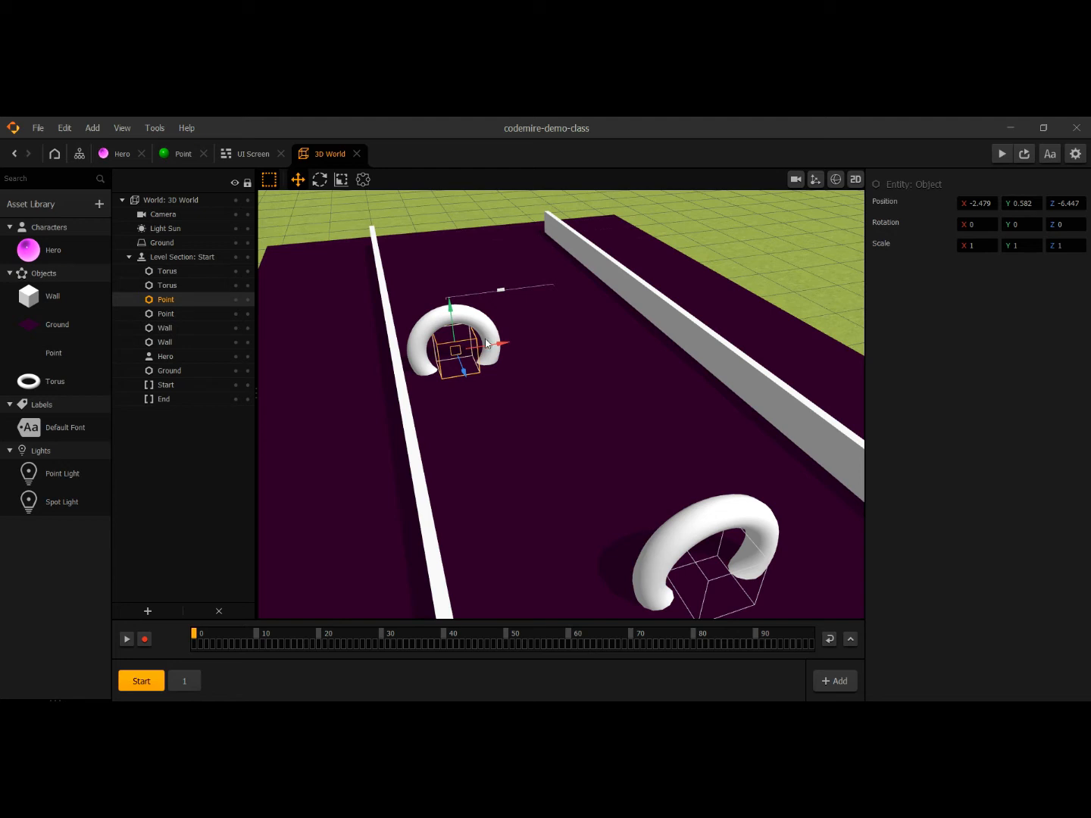
left_click(482, 326, "shift")
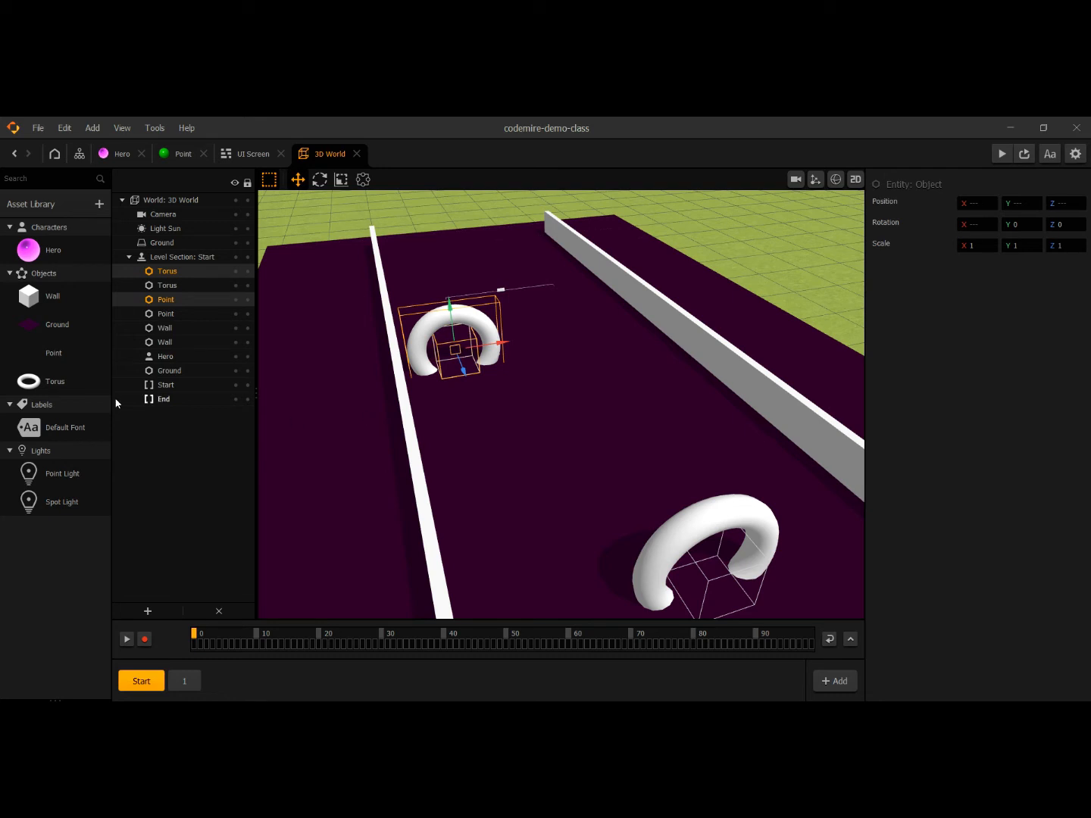
left_click(57, 381)
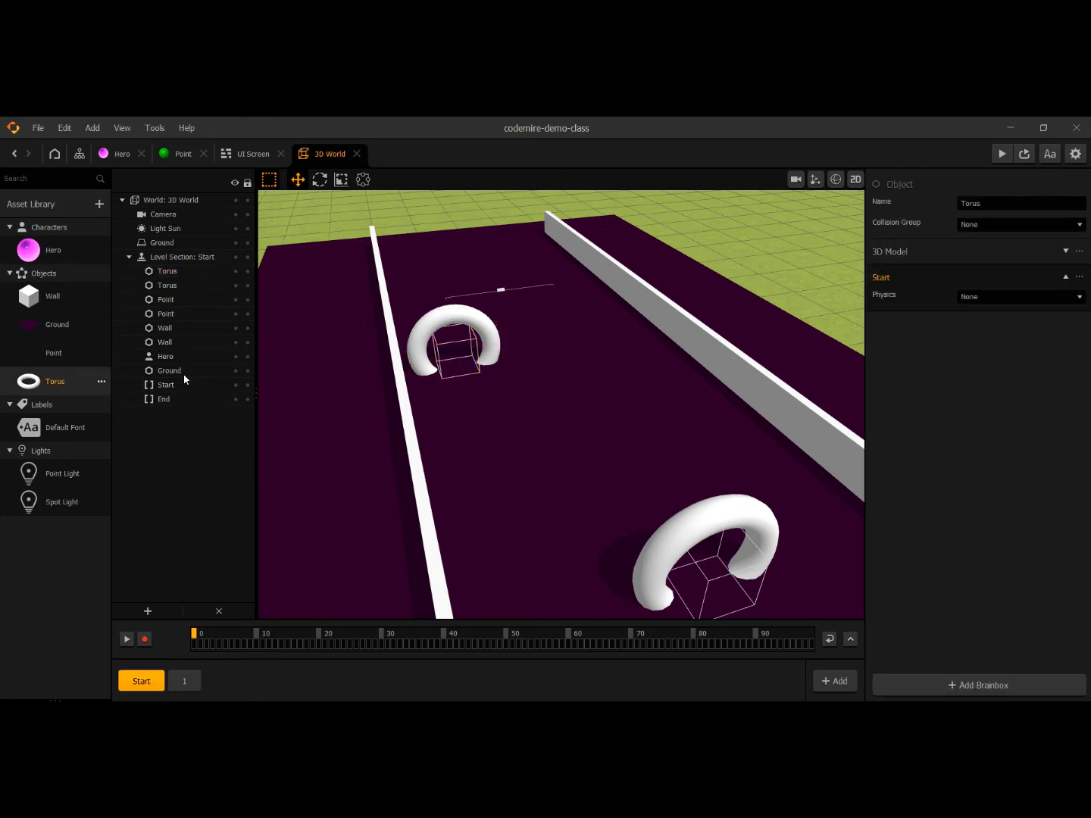
left_click(962, 204)
type("gate")
left_click(613, 384)
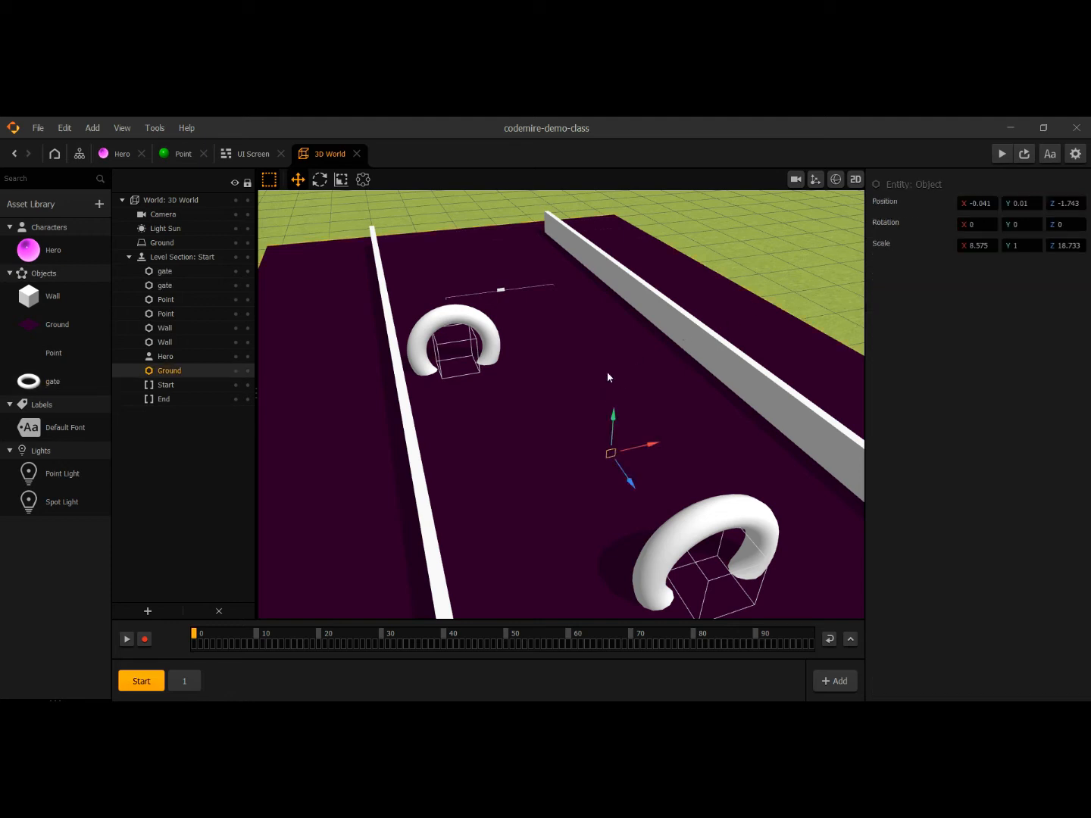
left_click(52, 380)
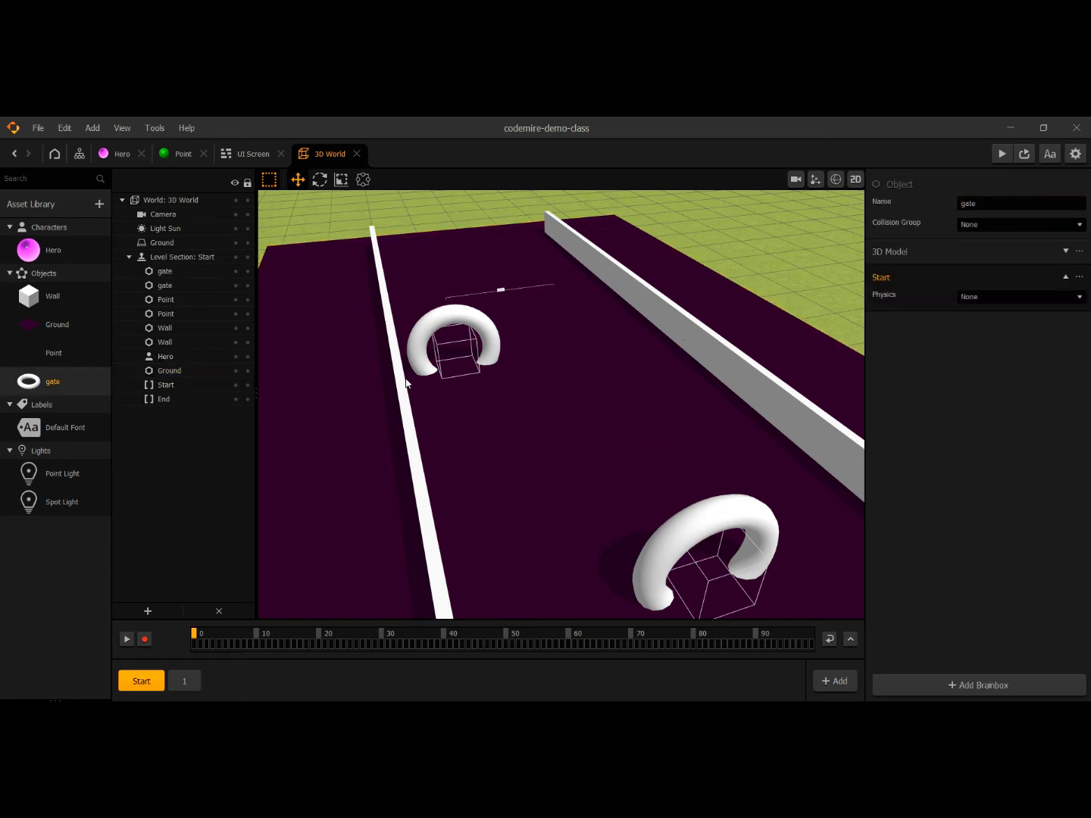
Copy the far gate and its Point from the Start section into level section 1.
left_click(451, 349)
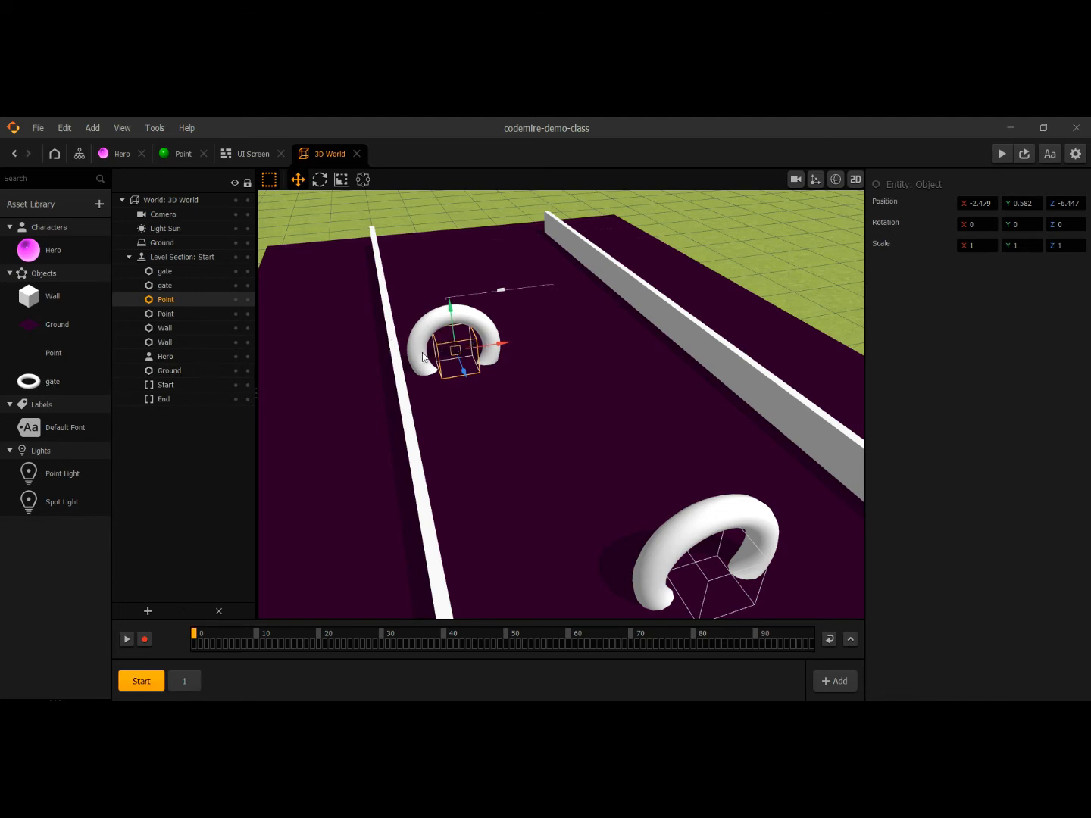
left_click(428, 329, "shift")
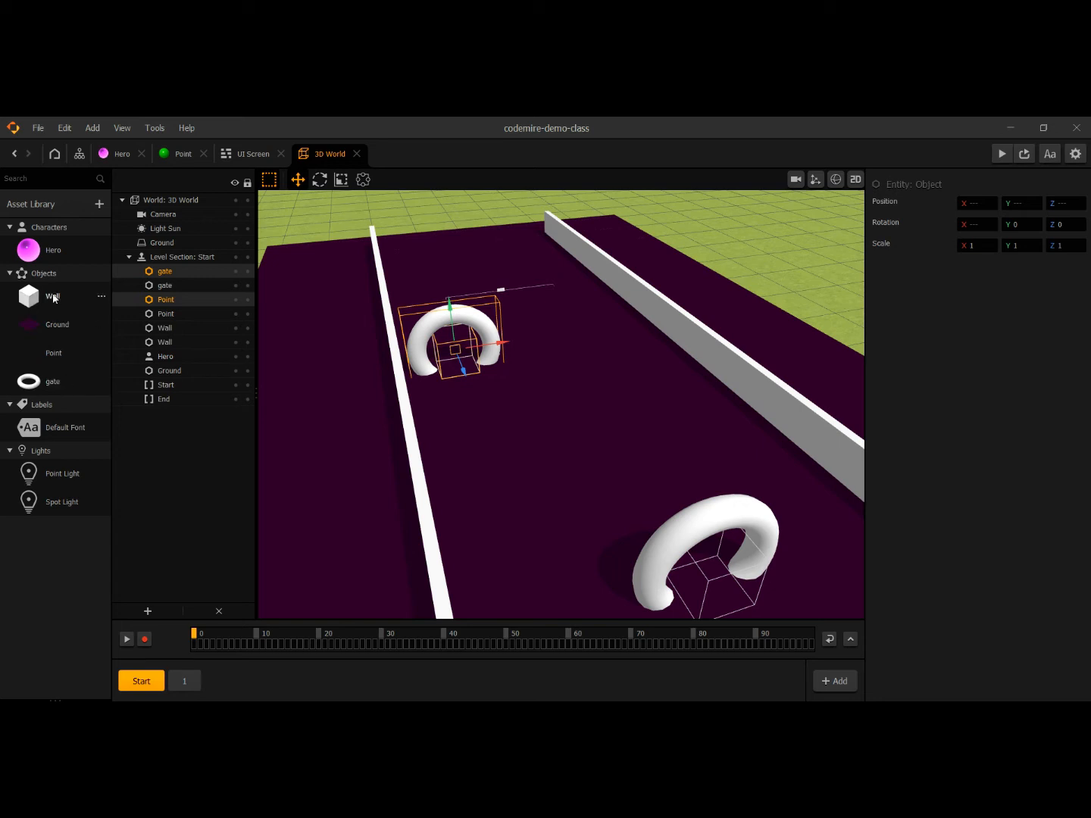
left_click(184, 681)
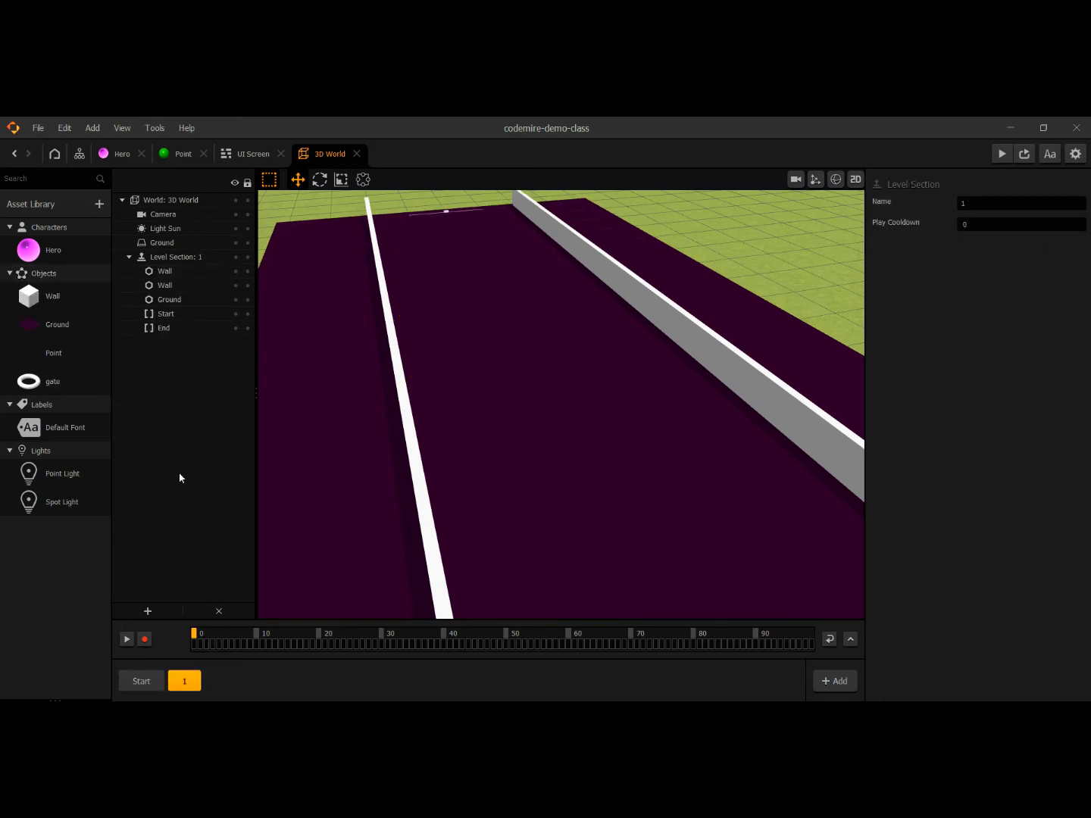
scroll(395, 450, "down", 2)
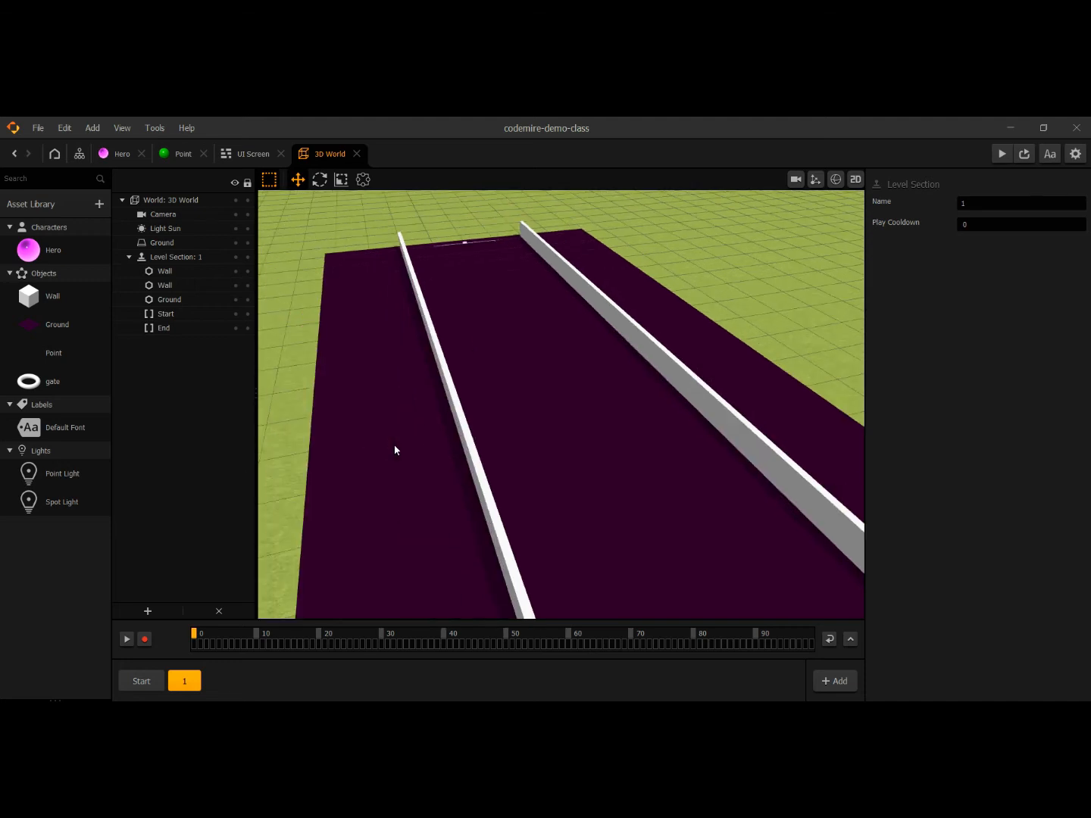
key("ctrl+v")
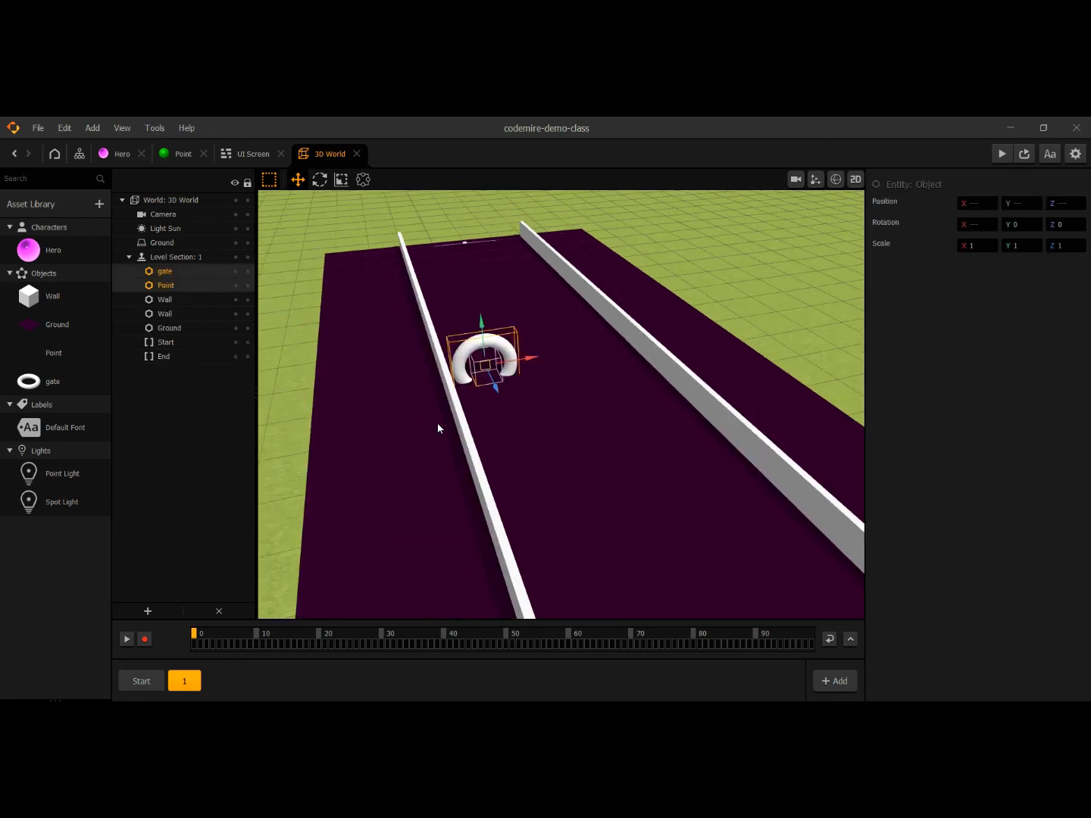
Duplicate the gate and Point in level section 1 and place the copy nearer the track's start beside the right wall.
scroll(542, 466, "down", 2)
middle_click_drag(608, 504, 498, 460)
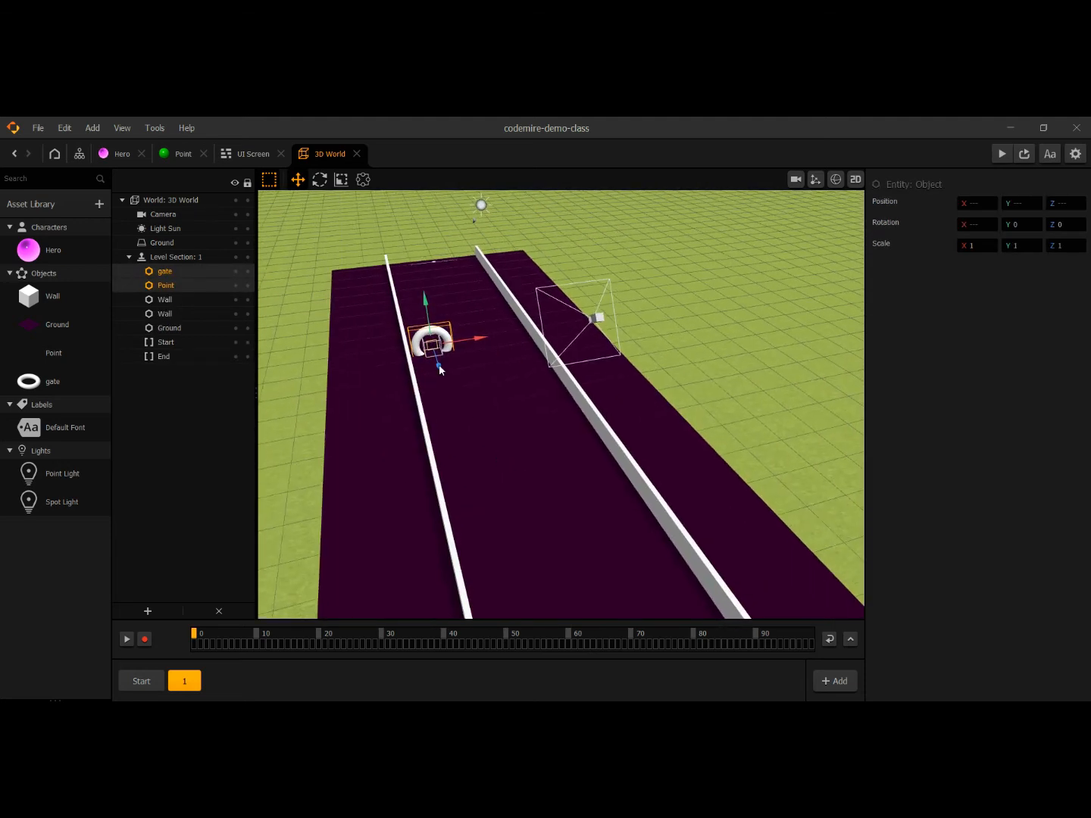
middle_click_drag(451, 402, 551, 508)
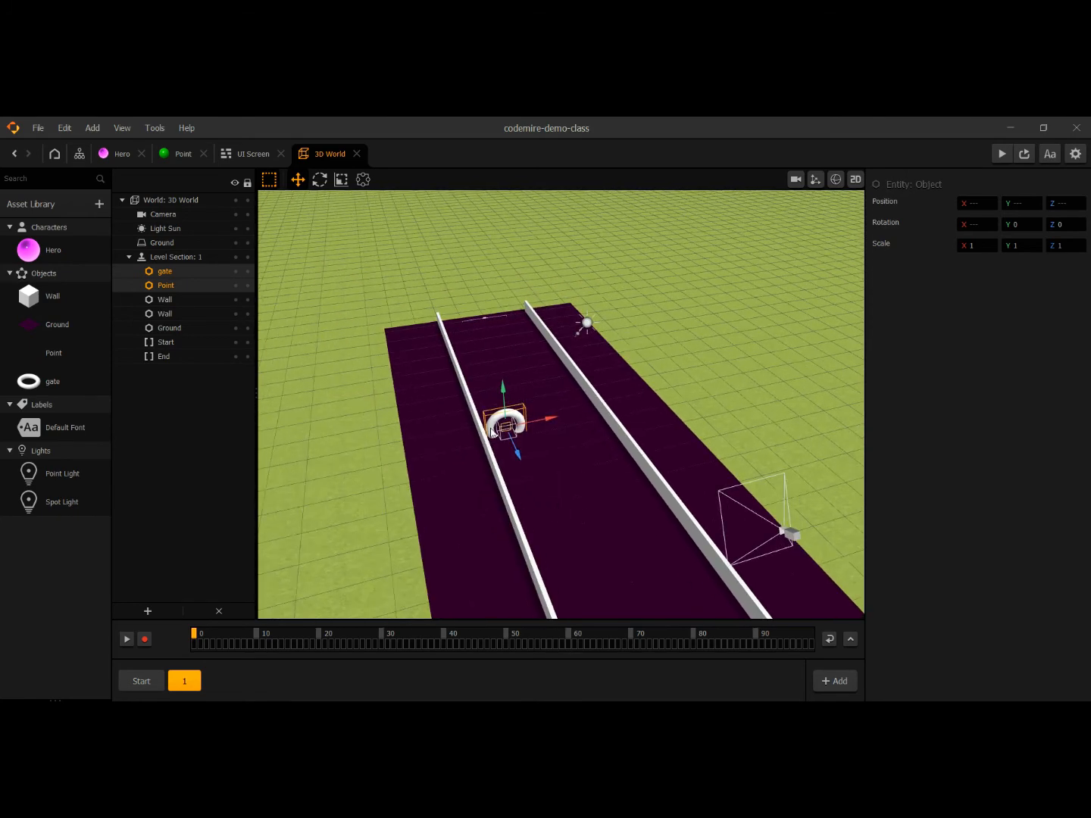
scroll(536, 483, "up", 5)
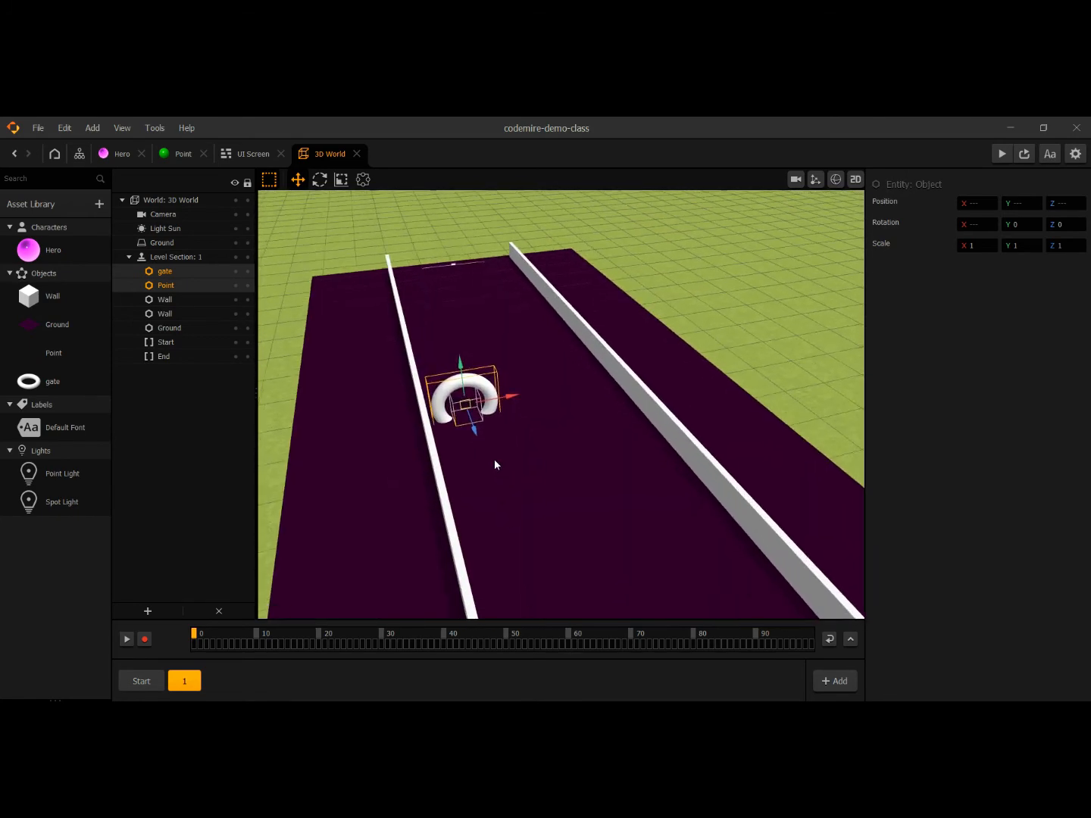
scroll(495, 460, "up", 1)
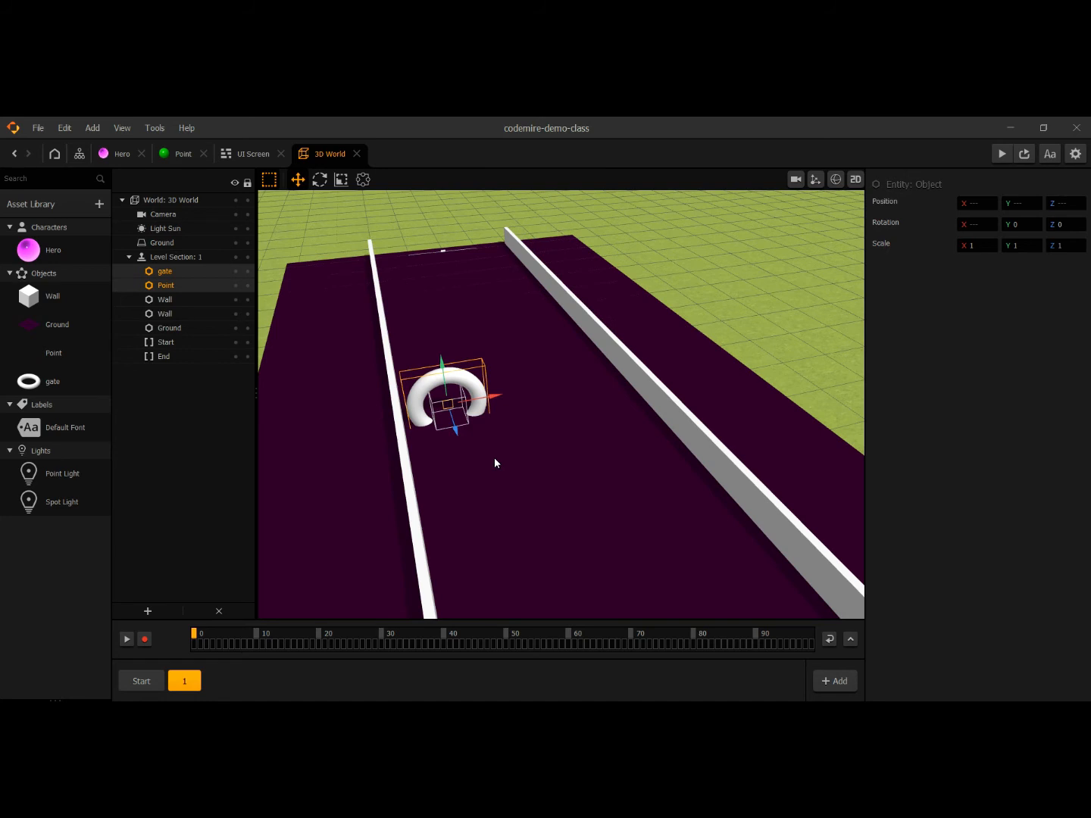
key("ctrl+d")
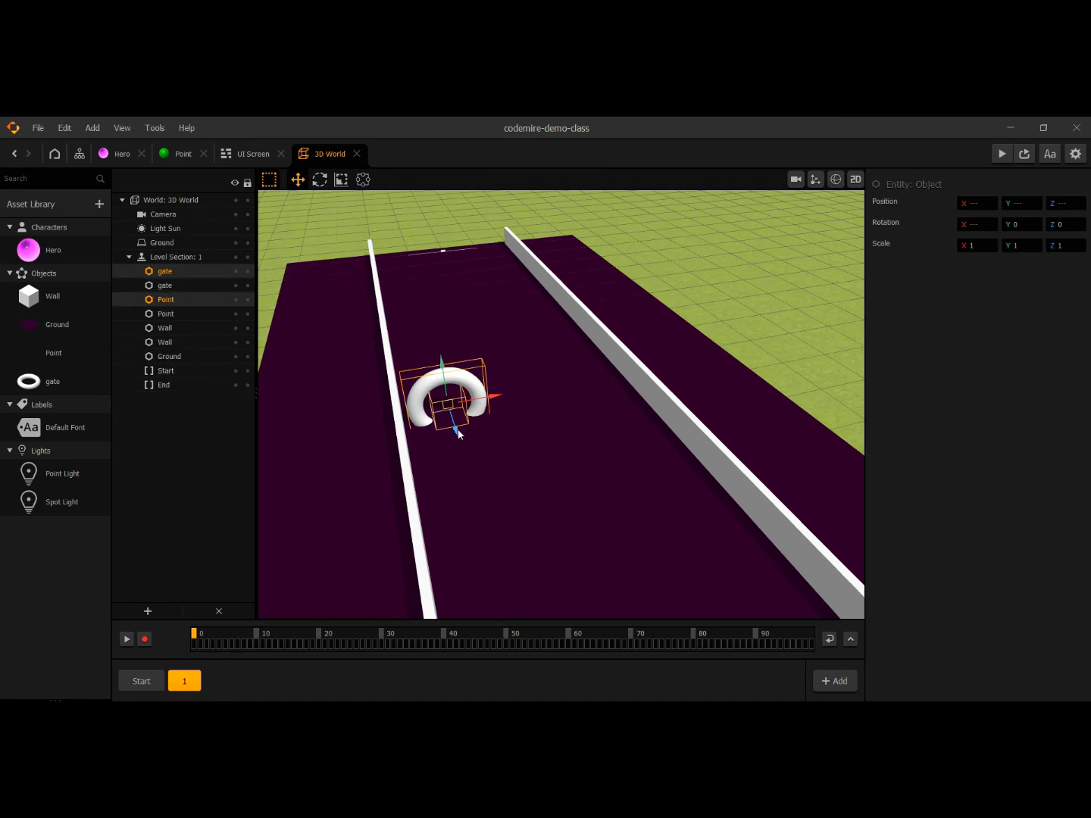
left_click_drag(455, 431, 500, 550)
scroll(530, 540, "down", 5)
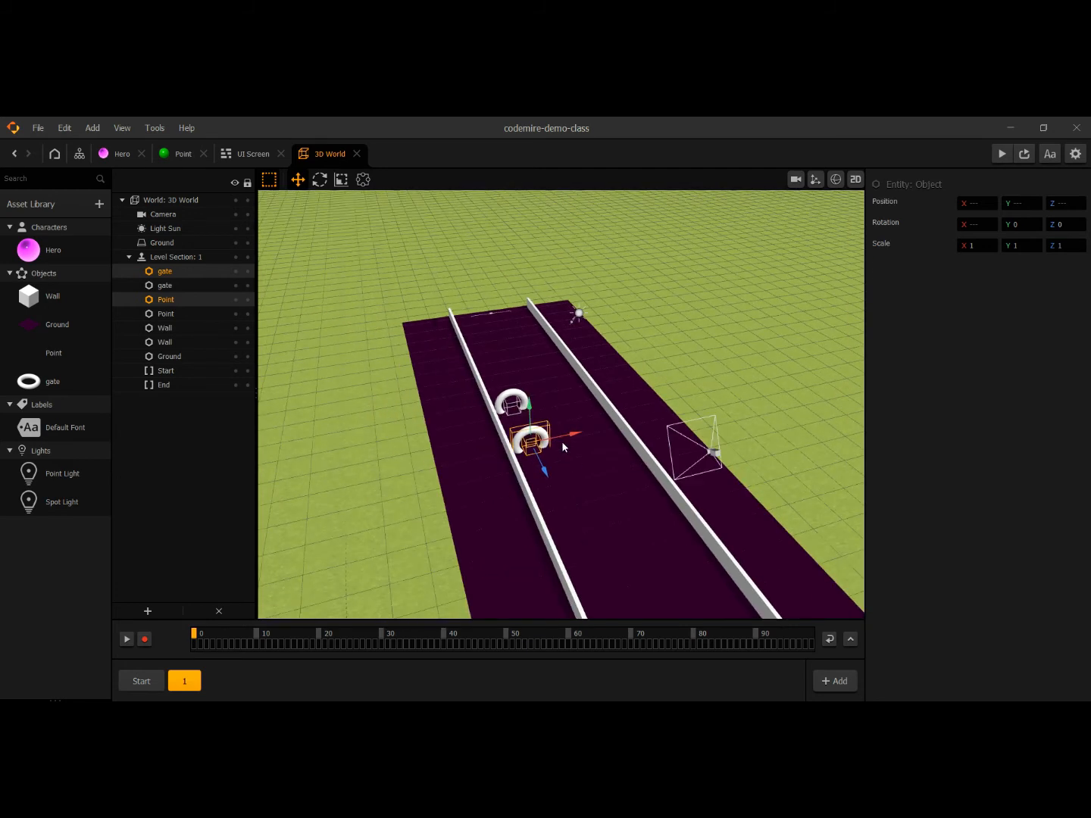
left_click_drag(561, 441, 647, 568)
Add two more copies of the gate and Point, spaced along the left wall toward the start of section 1.
key("ctrl+d")
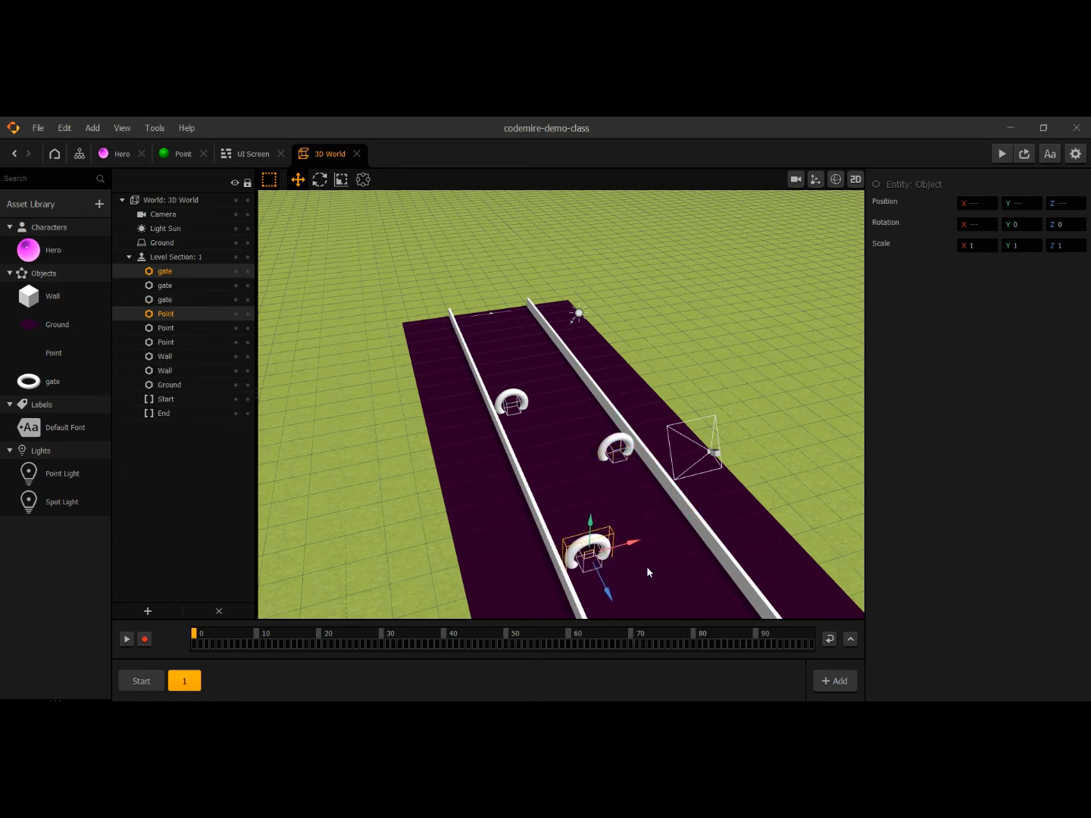
middle_click_drag(645, 582, 561, 468)
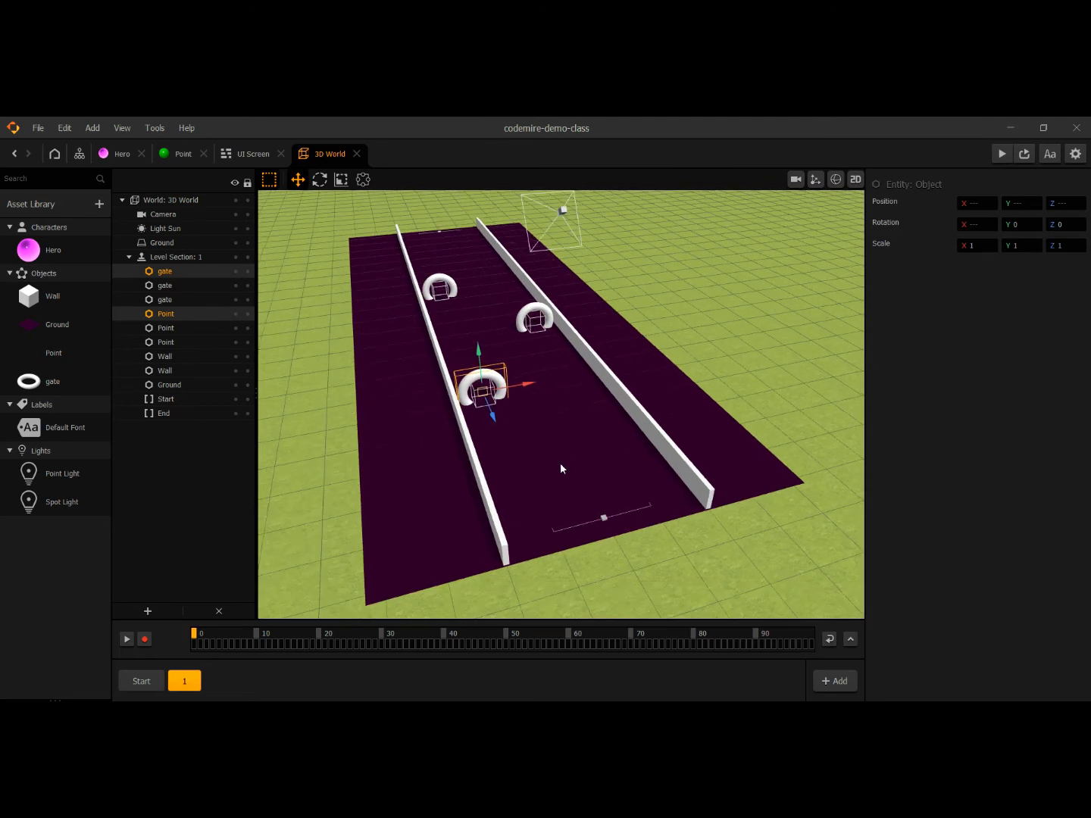
key("ctrl+d")
left_click_drag(493, 418, 536, 505)
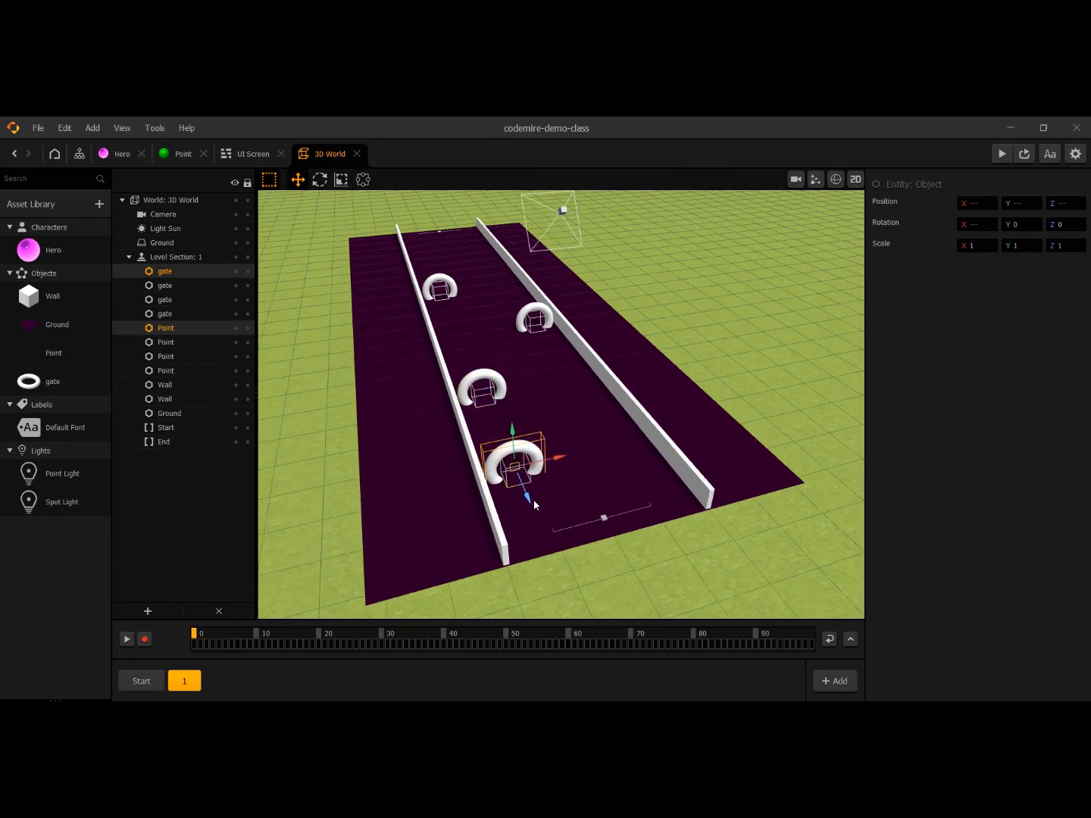
Move the gate and Point nearest the start of section 1 across to the right wall and playtest the game.
left_click_drag(558, 456, 664, 455)
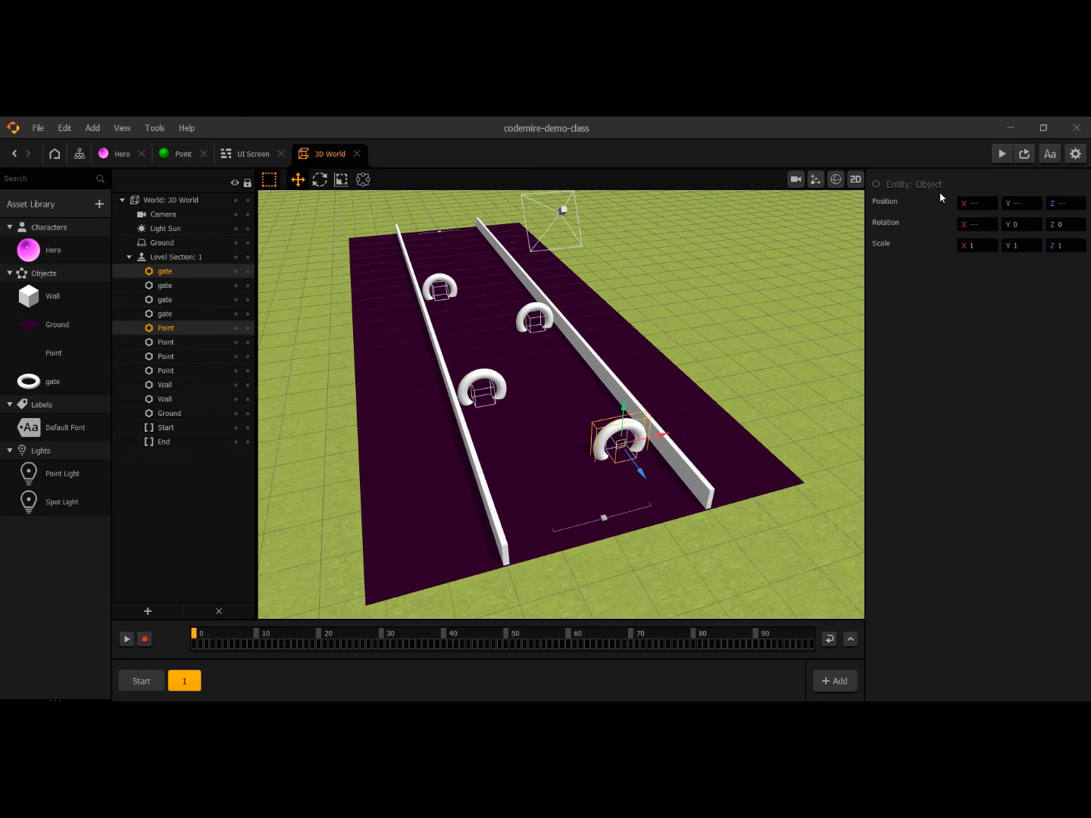
left_click(999, 152)
mouse_move(317, 430)
left_mouse_down()
mouse_move(232, 433)
mouse_move(442, 425)
left_mouse_up()
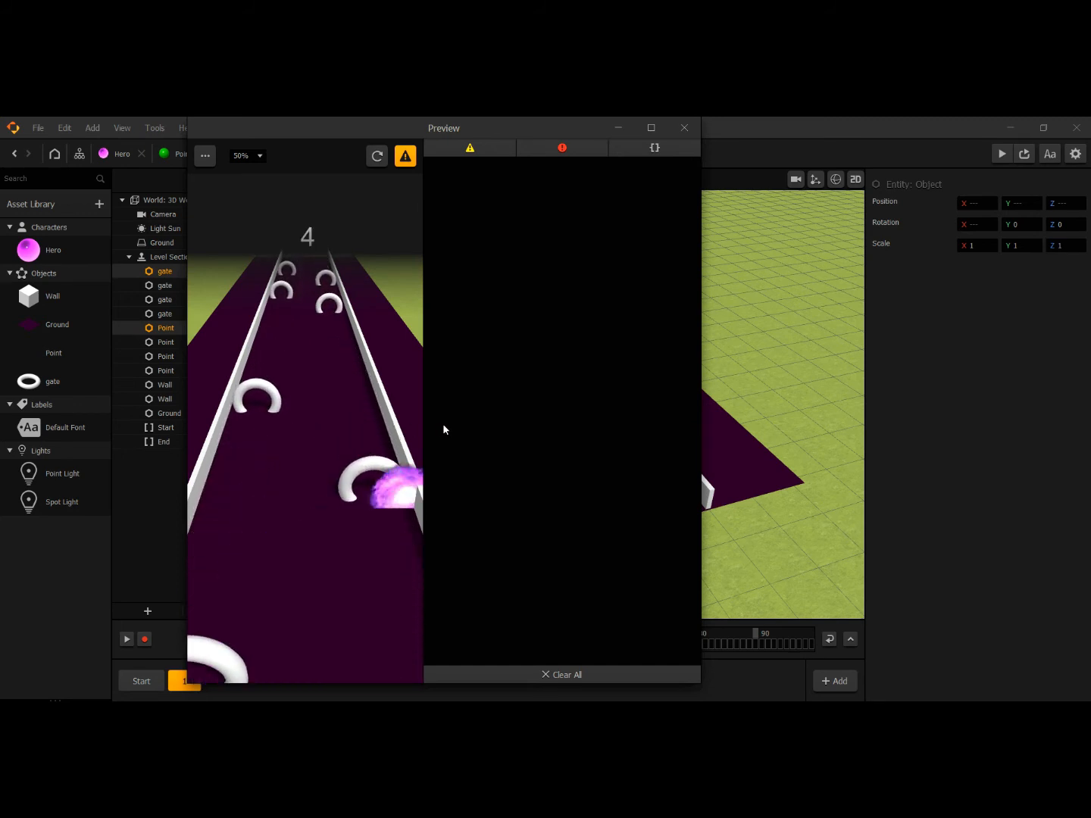
left_click(691, 122)
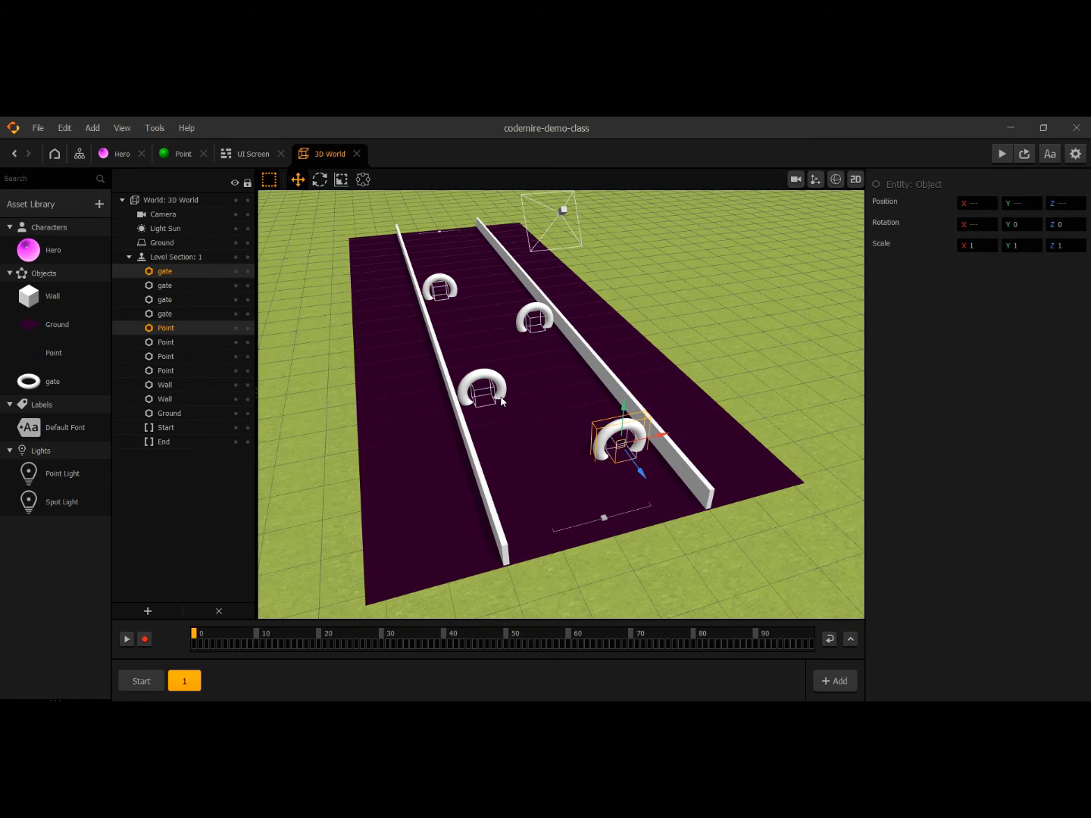
Nudge the nearest and farthest gate and Point pairs in section 1 away from the walls and playtest the game.
left_click_drag(663, 437, 647, 440)
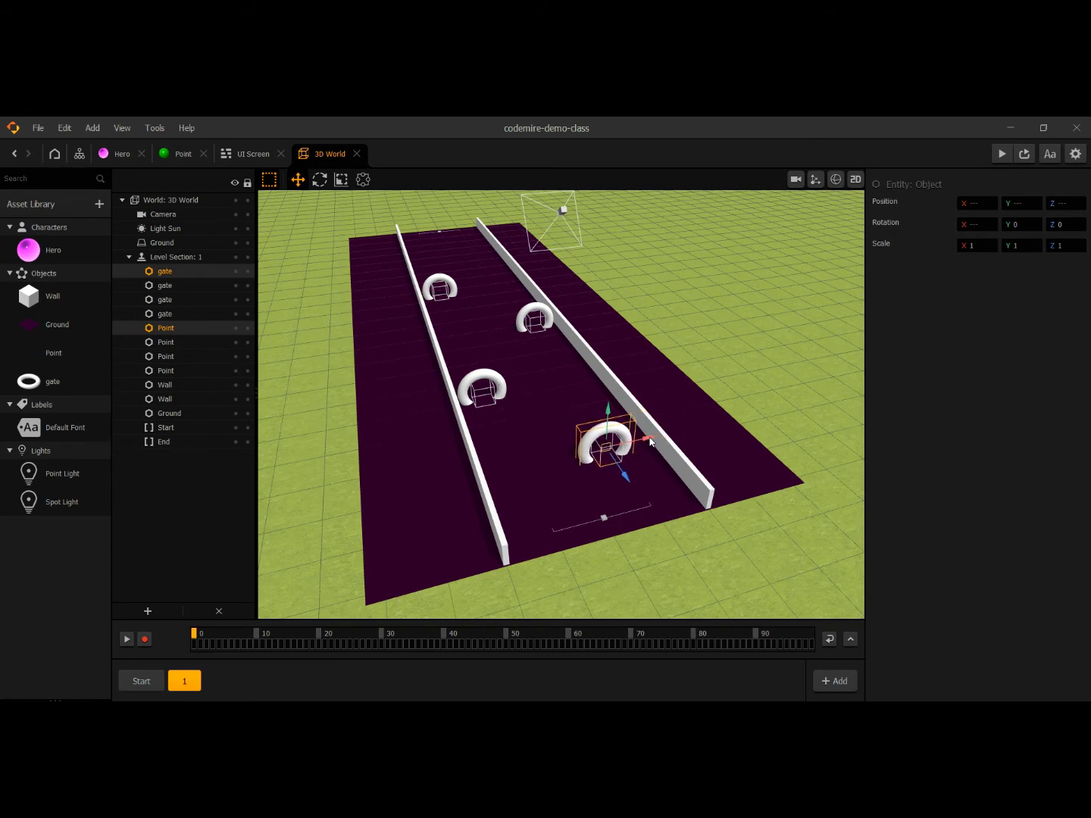
left_click(440, 289)
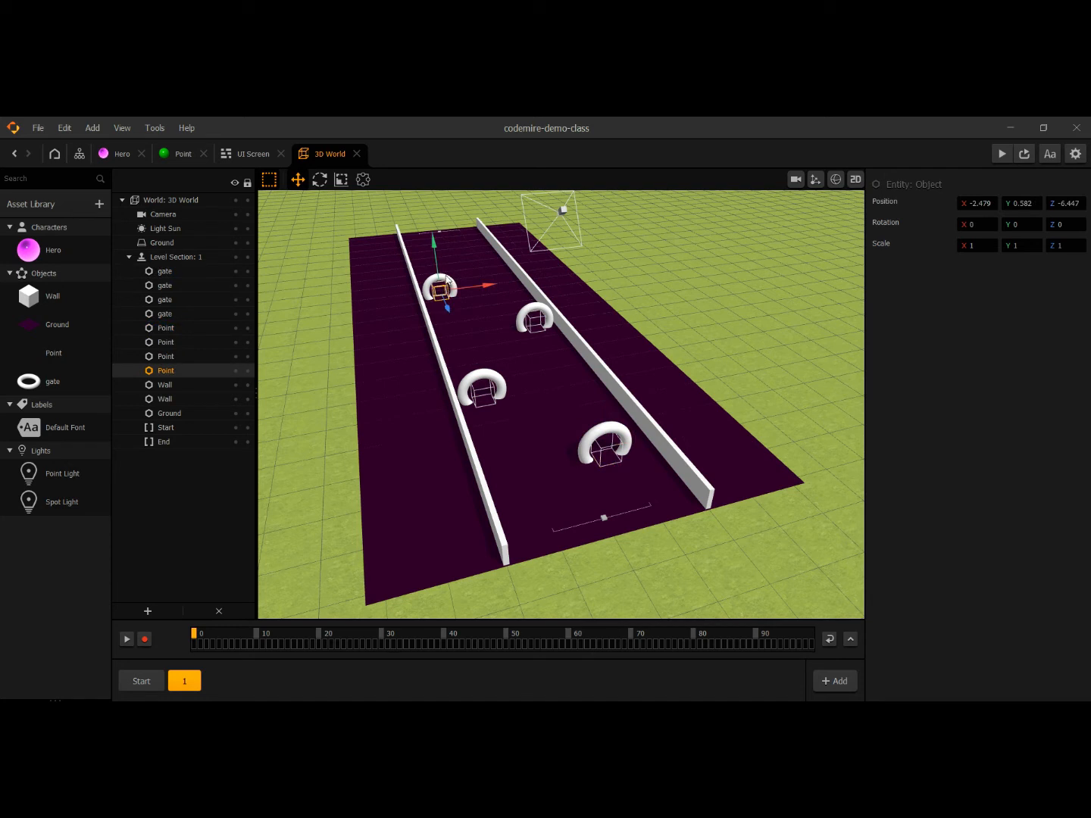
left_click(447, 281, "shift")
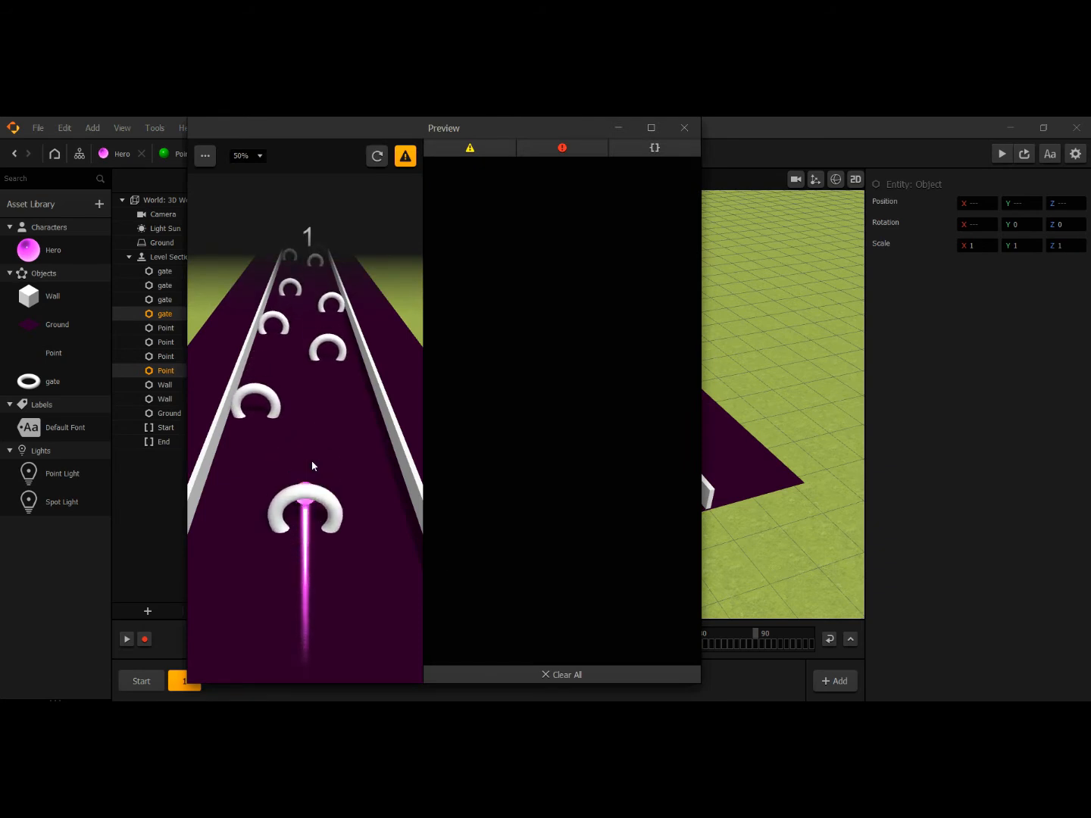
mouse_move(312, 463)
left_mouse_down()
mouse_move(243, 447)
mouse_move(362, 438)
mouse_move(239, 443)
mouse_move(373, 446)
mouse_move(280, 433)
mouse_move(361, 421)
left_mouse_up()
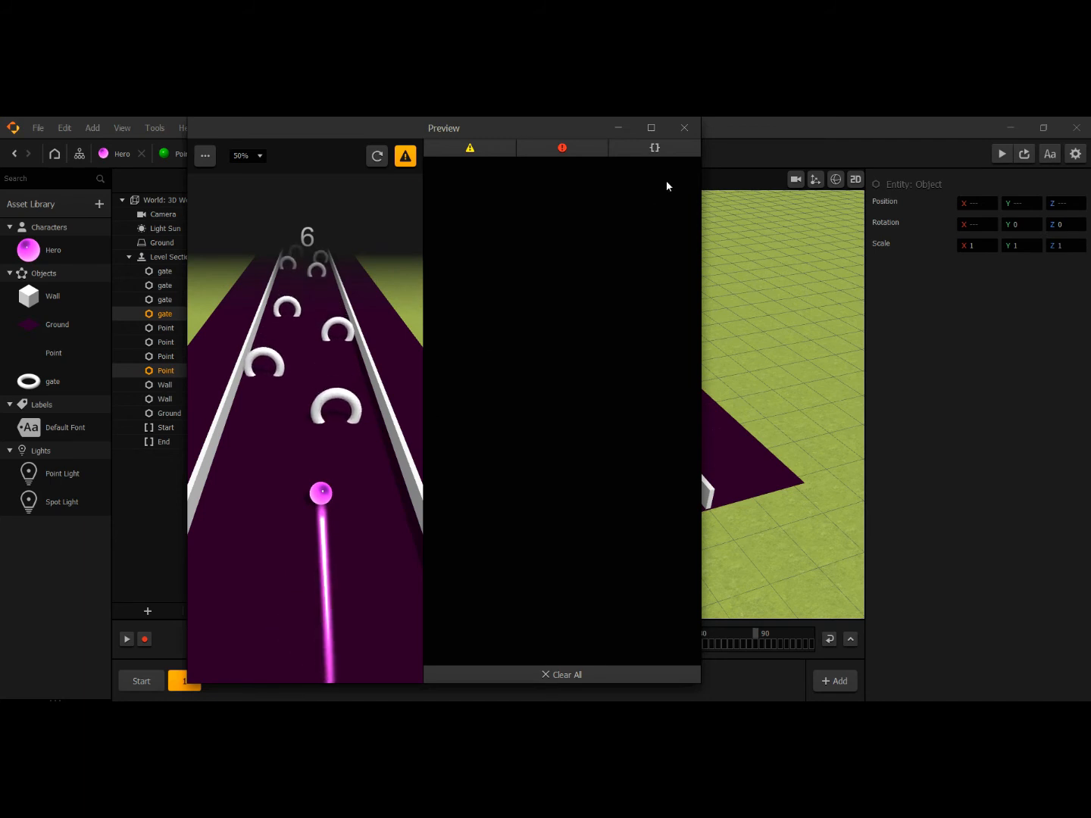
left_click(685, 127)
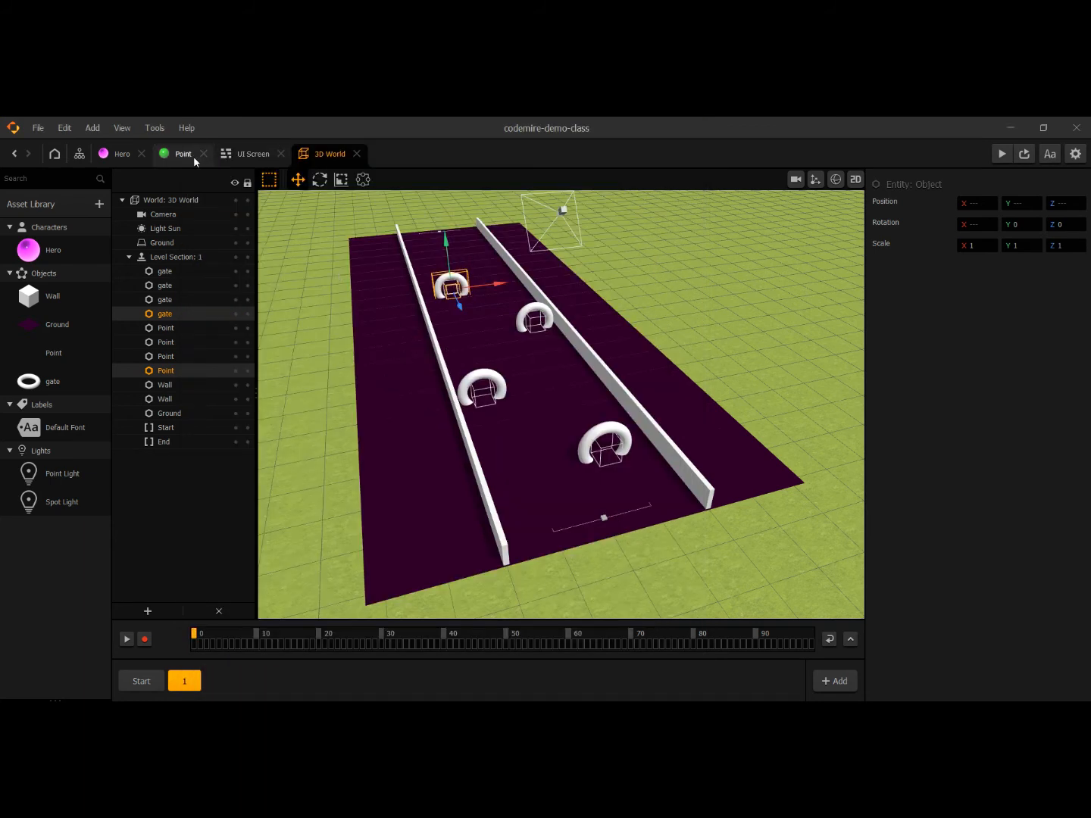
Add a Cube shape to the asset library and place it in the Start section between the ball and the near gate, beside the left wall.
left_click(141, 681)
scroll(437, 497, "up", 5)
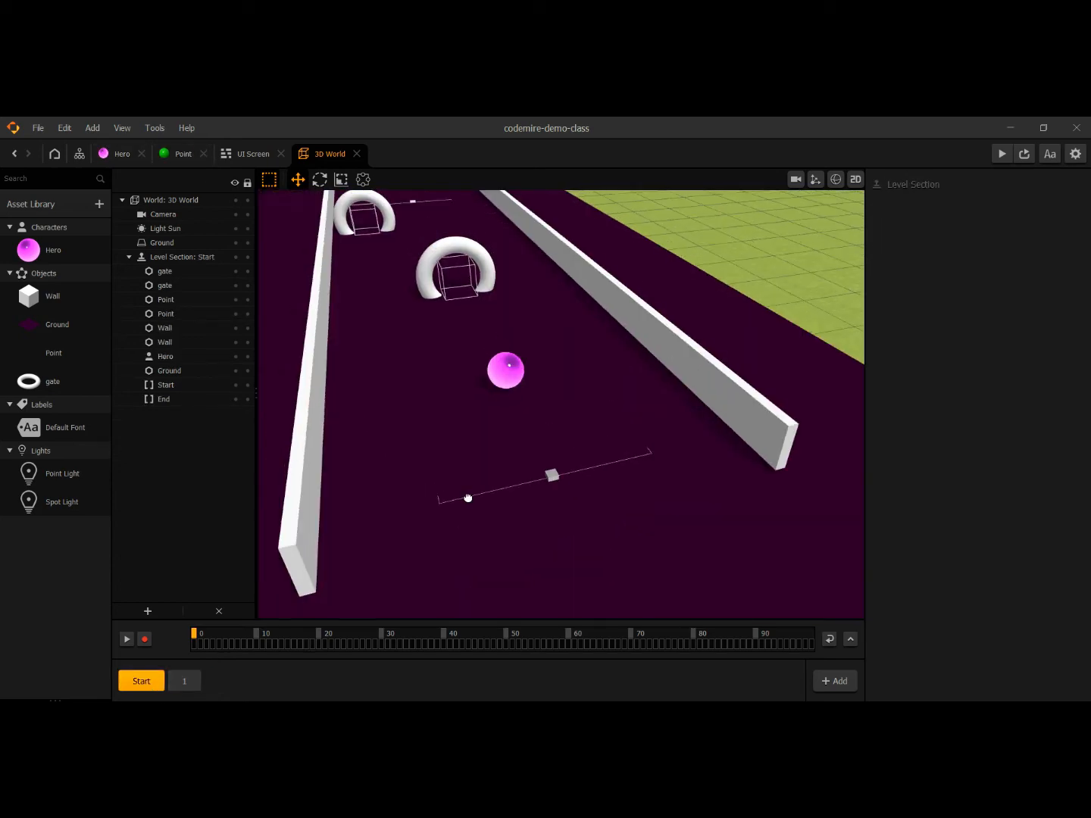
middle_click_drag(468, 498, 487, 528)
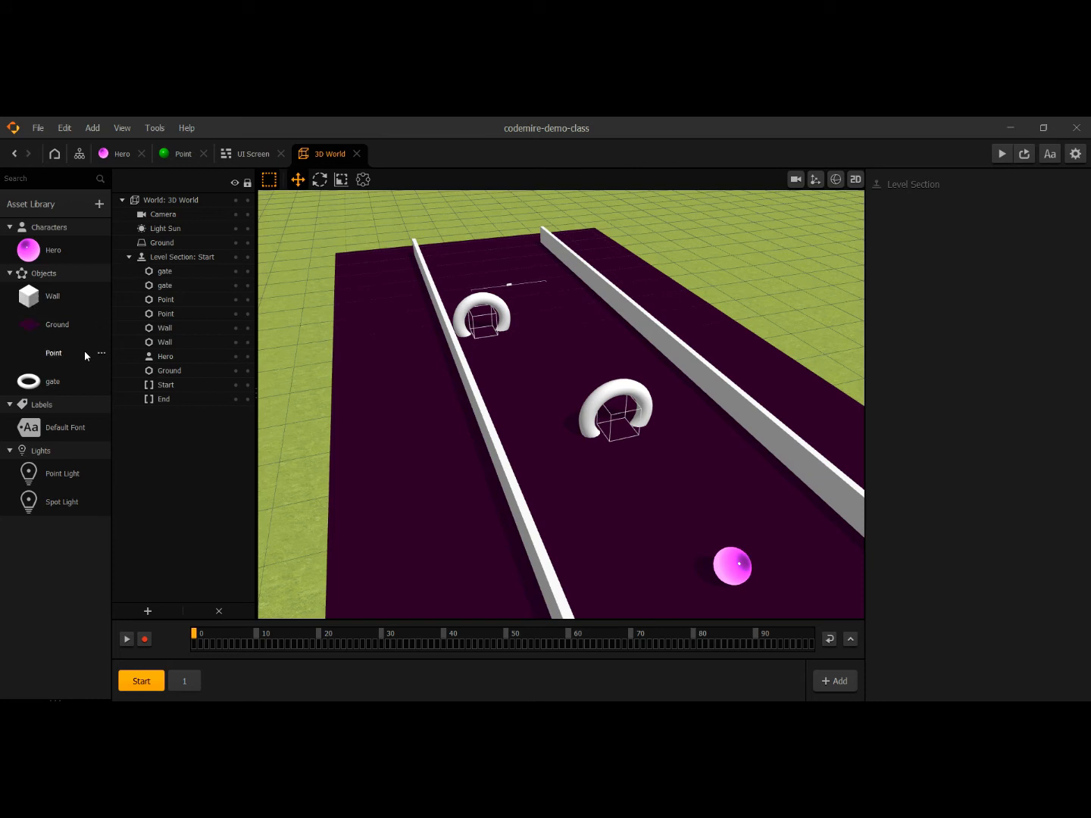
left_click(59, 203)
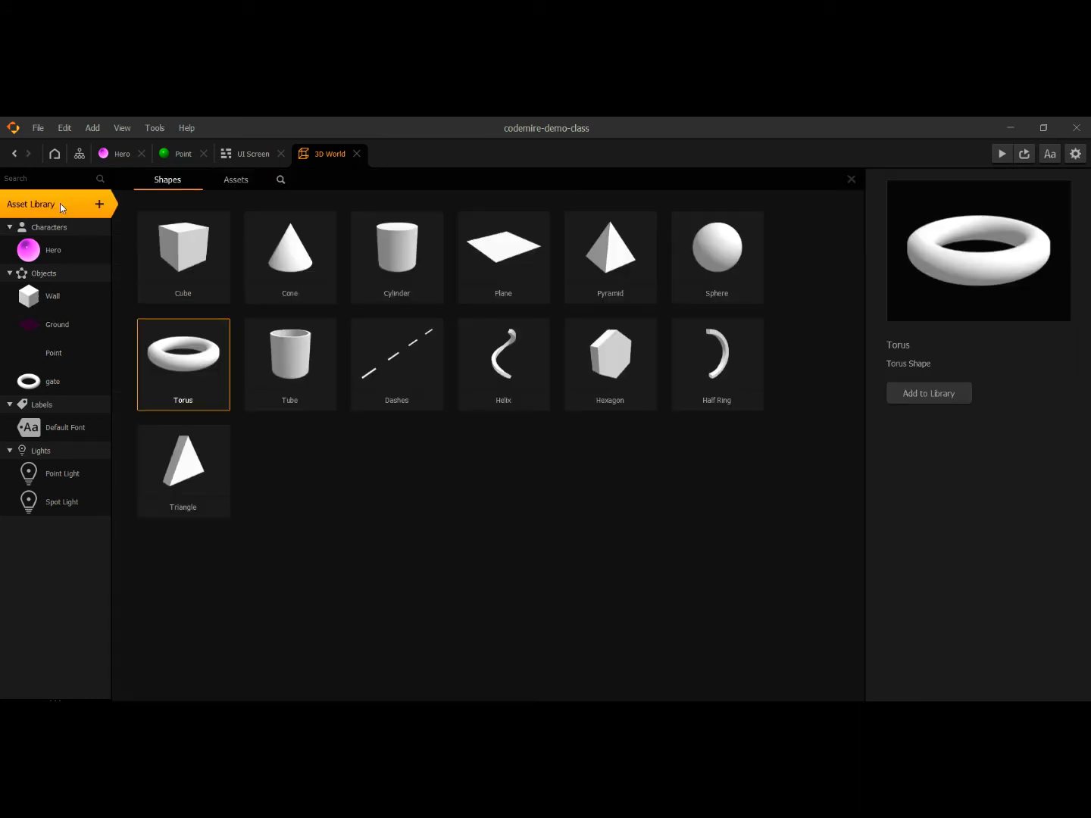
left_click(184, 248)
left_click(916, 394)
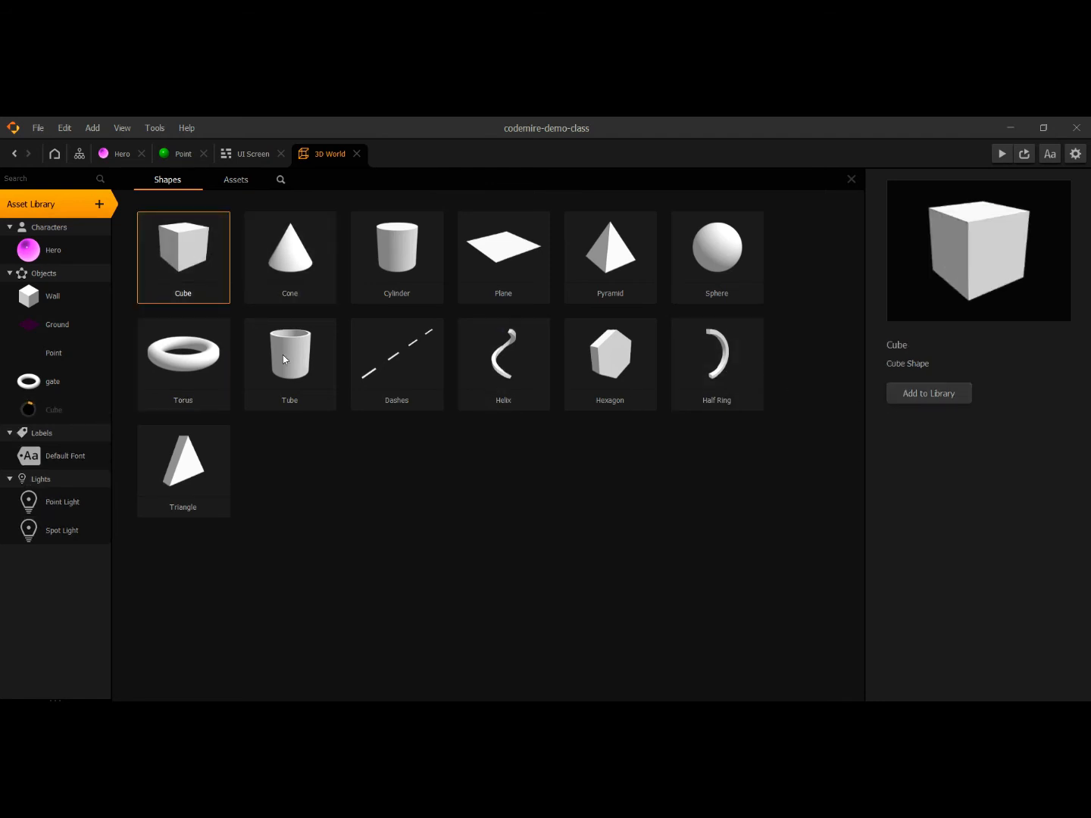
left_click(59, 415)
left_click_drag(43, 412, 579, 502)
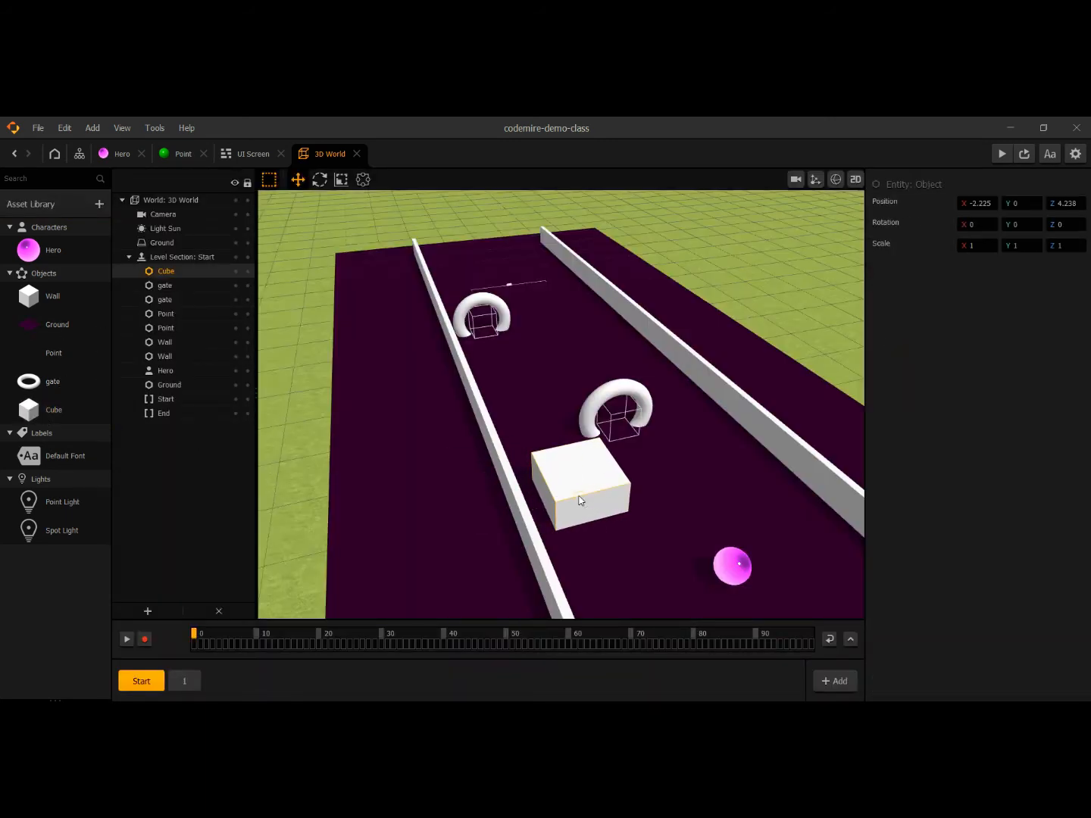
scroll(618, 530, "down", 2)
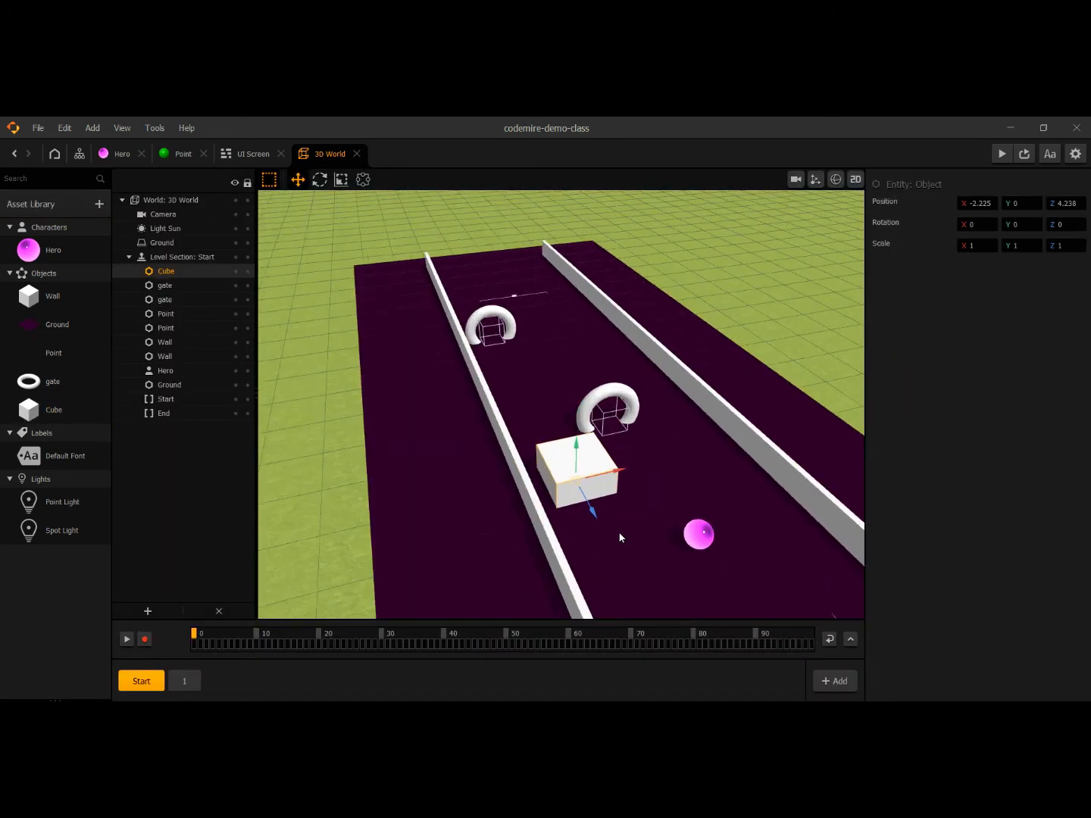
Thin the cube to a Z scale of about 0.189 and move it to about Z 1.667, in line with the near gate.
left_click(341, 180)
mouse_move(591, 511)
left_mouse_down()
mouse_move(576, 480)
mouse_move(582, 492)
left_mouse_up()
right_click_drag(535, 507, 586, 545)
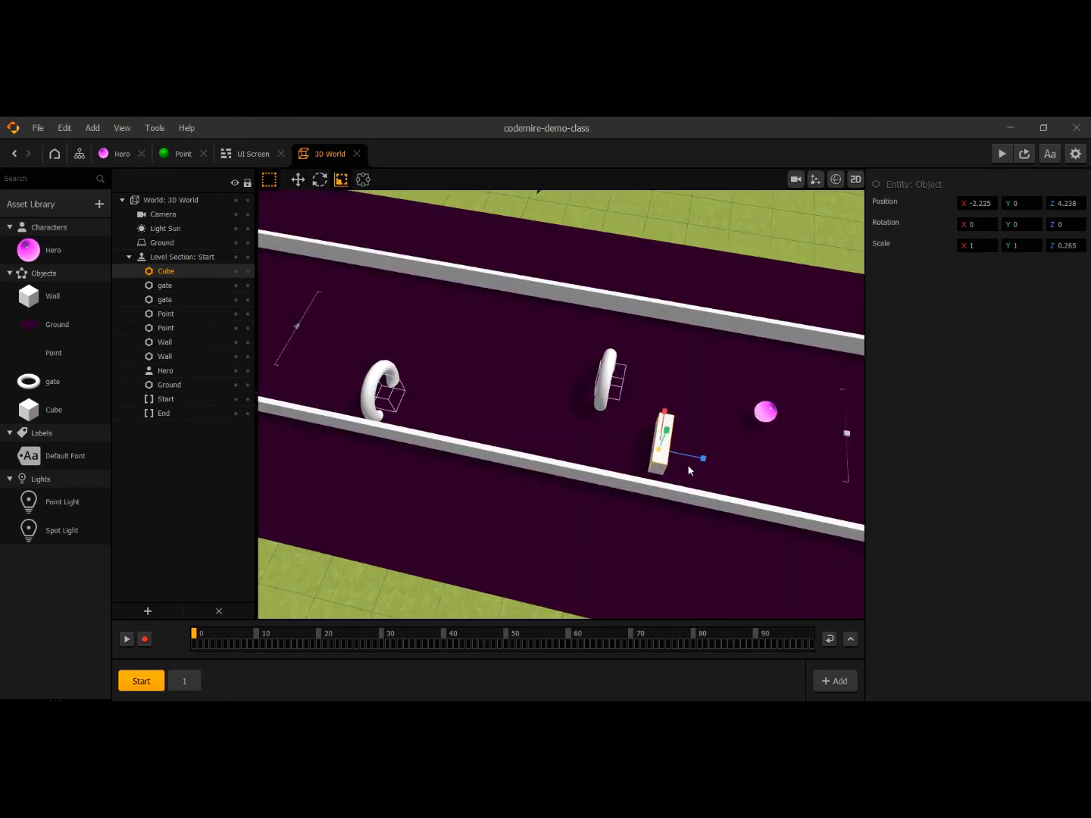
left_click_drag(692, 457, 633, 449)
left_click(297, 180)
middle_click_drag(675, 462, 602, 439)
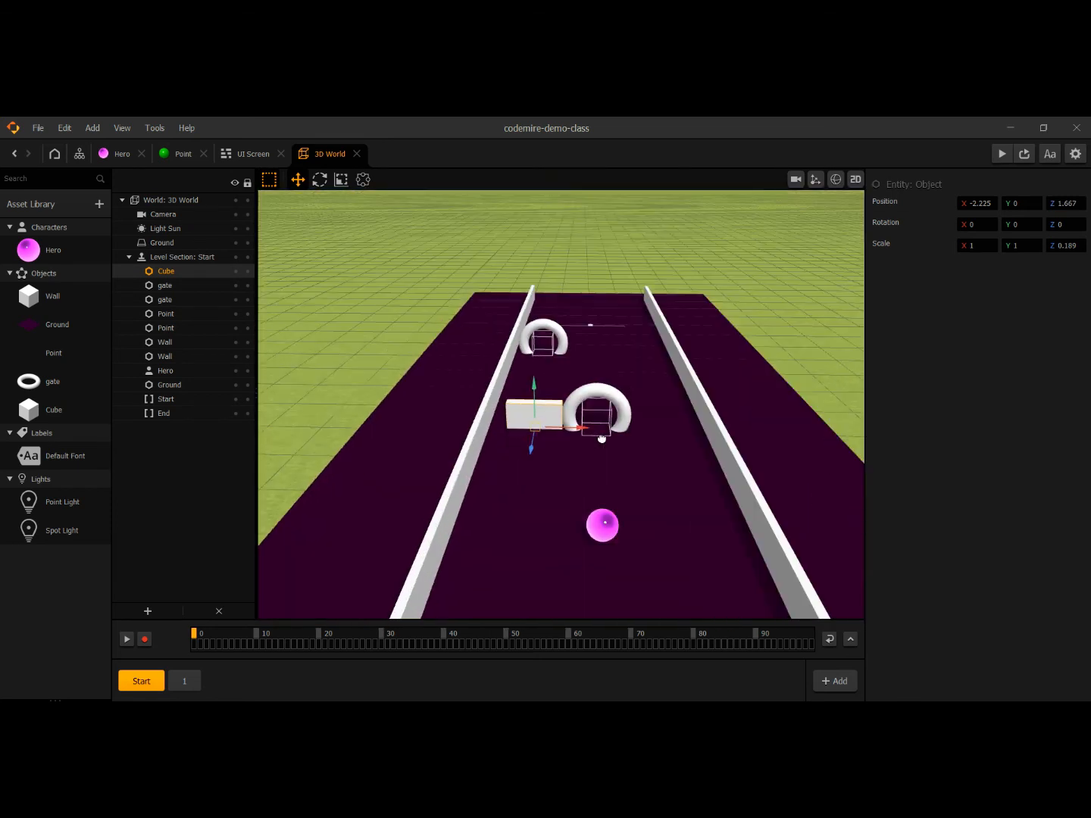
Widen the cube to an X scale of about 1.374 and position it at about X -2.495, between the left wall and the gate.
left_click(341, 180)
left_click_drag(579, 428, 588, 431)
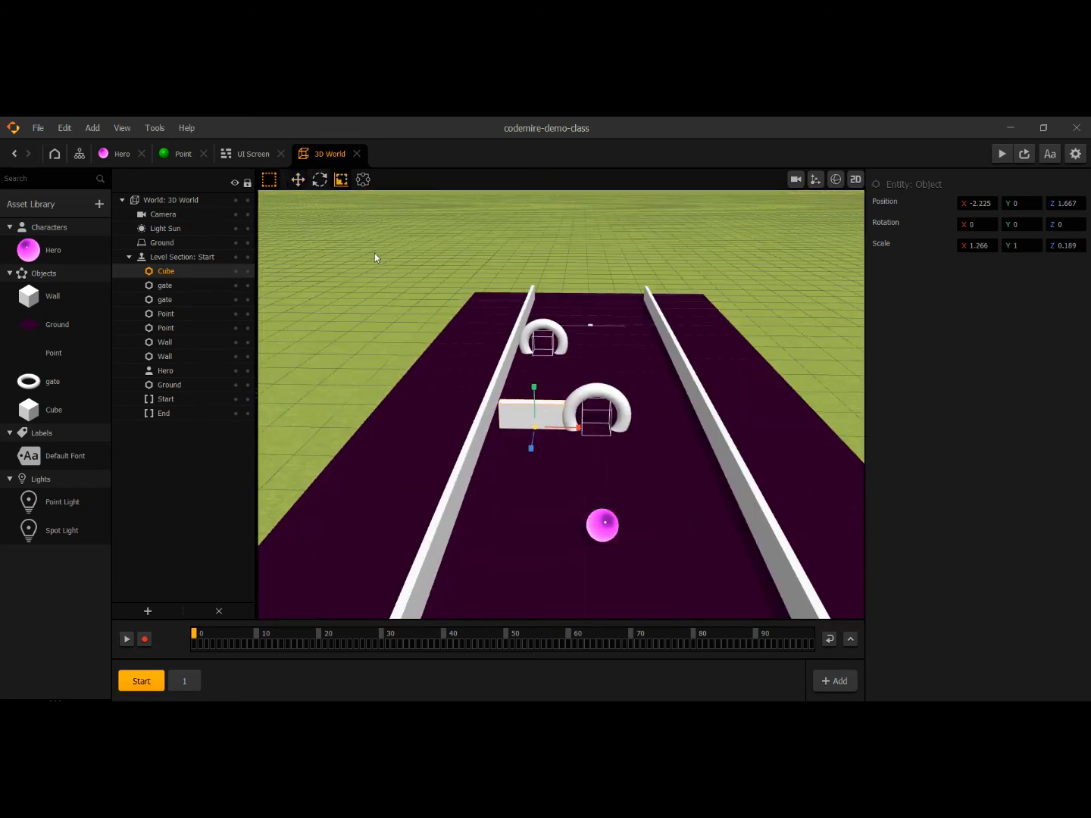
left_click(297, 181)
left_click_drag(580, 430, 573, 433)
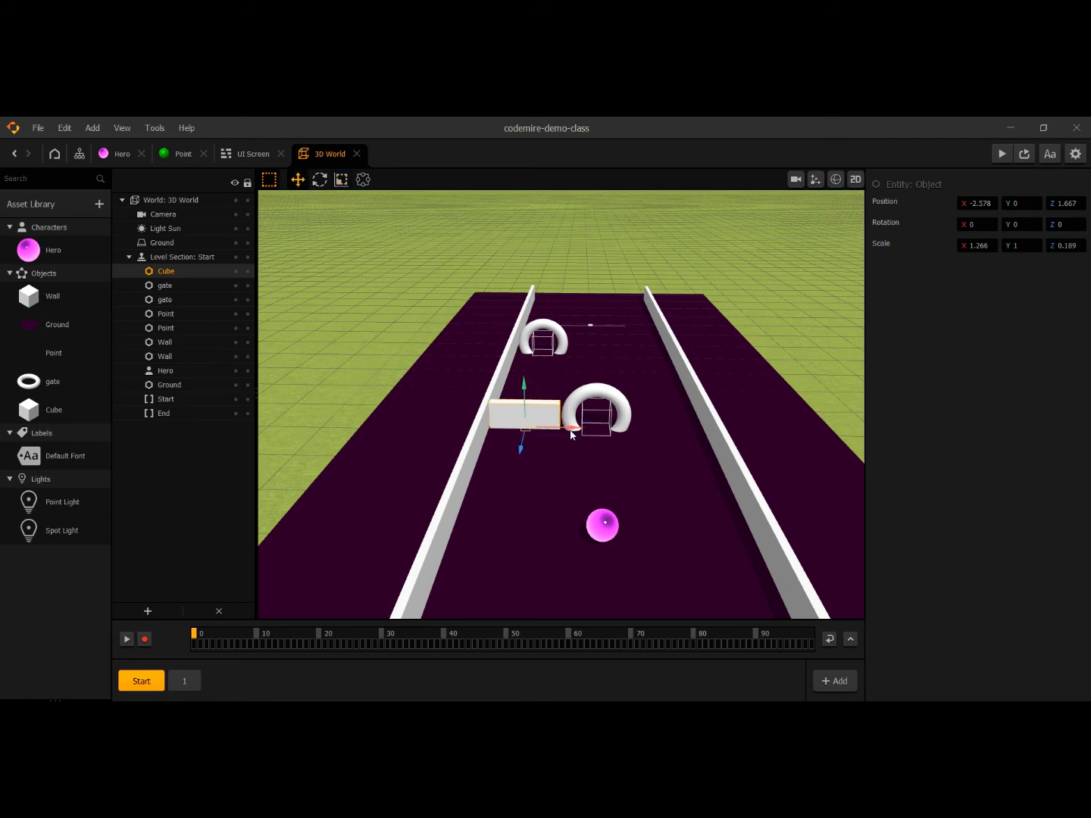
left_click(340, 180)
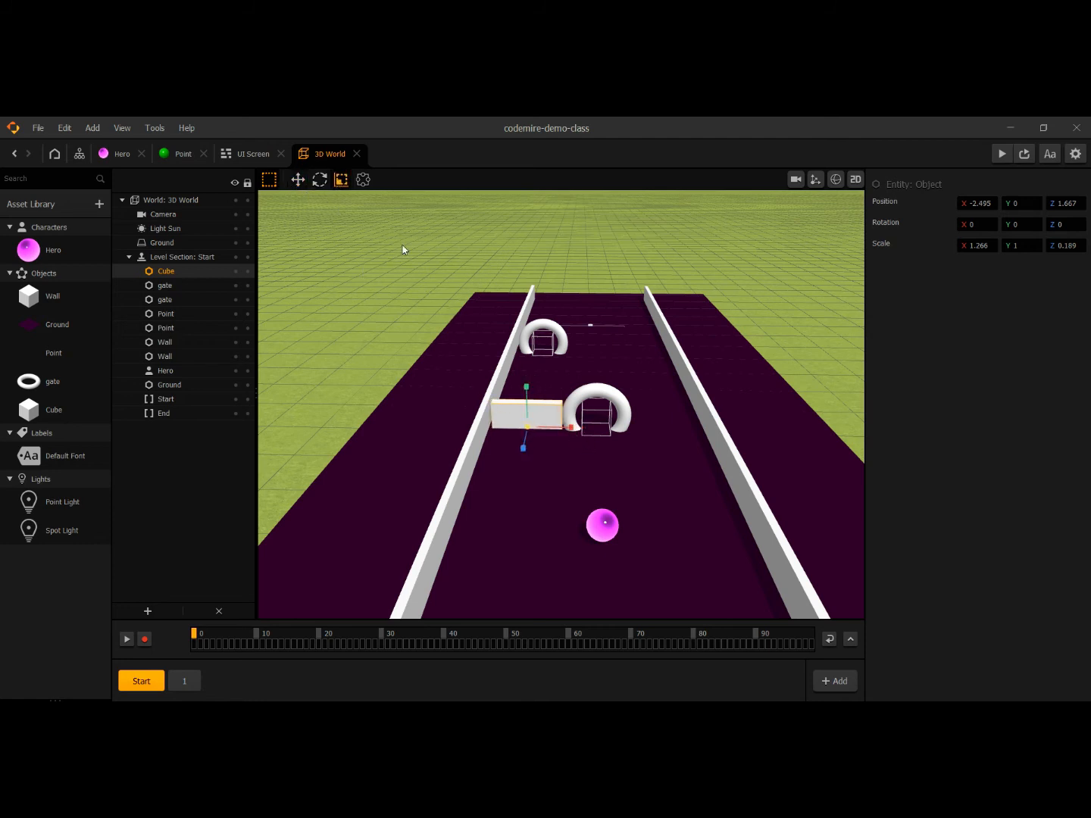
left_click_drag(568, 430, 573, 431)
Duplicate the barrier cube and move the copy to about X 2.492, between the near gate and the right wall.
left_click(297, 181)
key("ctrl+d")
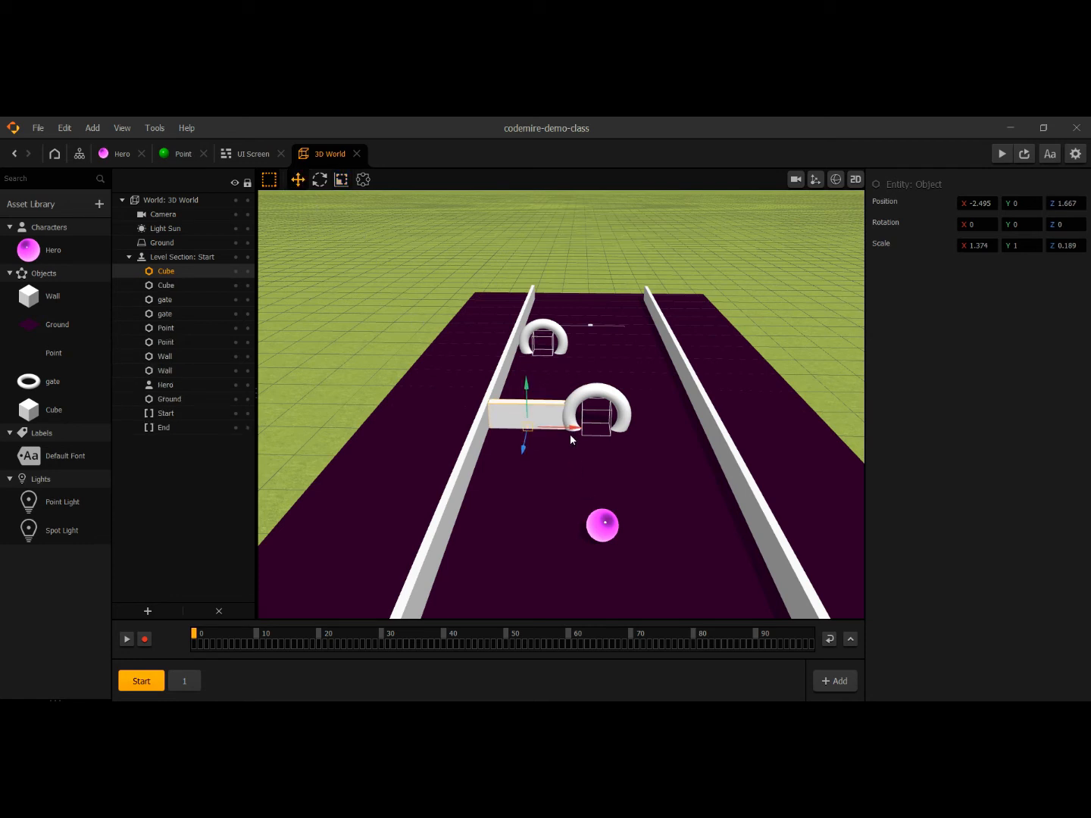
left_click_drag(571, 431, 711, 439)
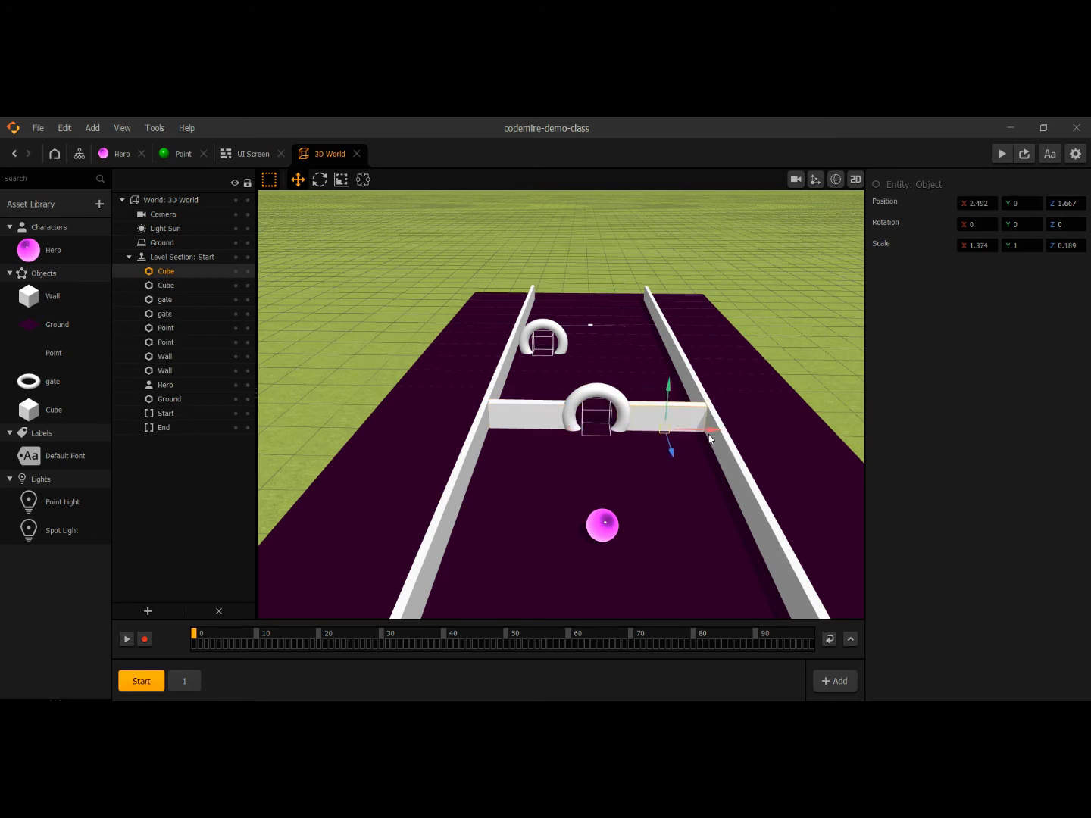
Close the gaps beside the near gate by widening the left barrier to about X scale 1.457 and the right one to about 1.432.
scroll(581, 494, "up", 3)
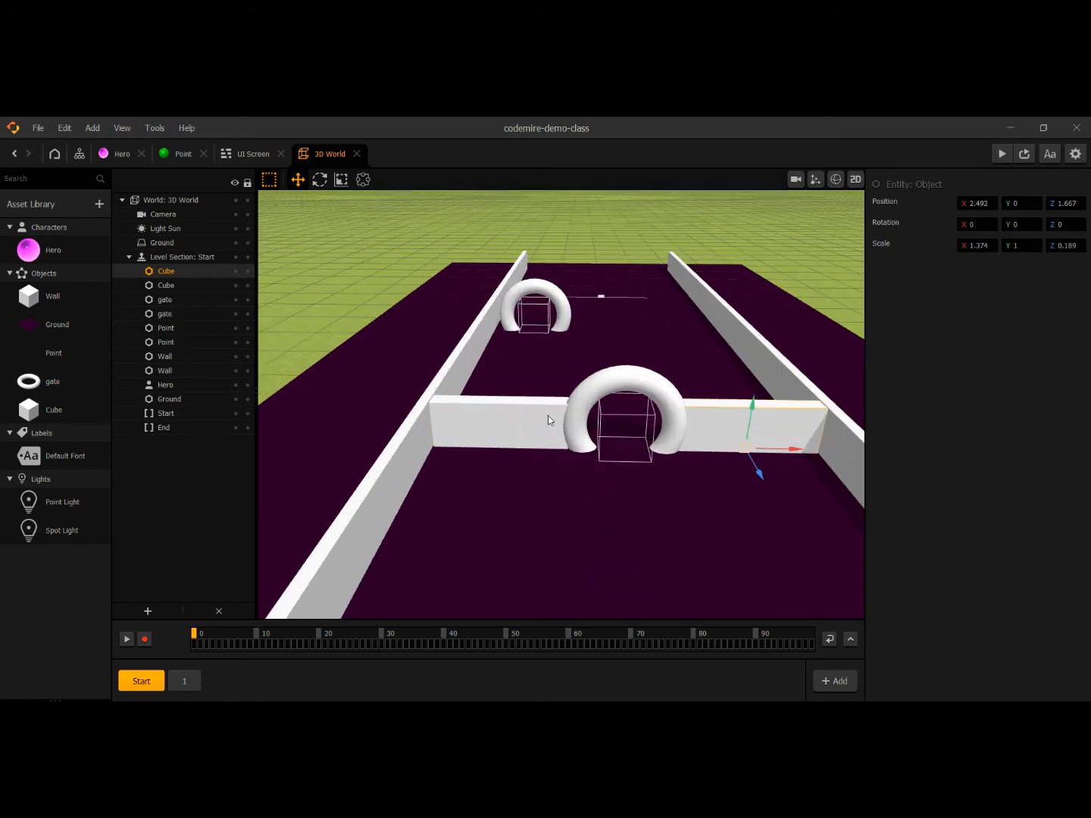
right_click_drag(548, 414, 553, 496)
left_click(563, 532)
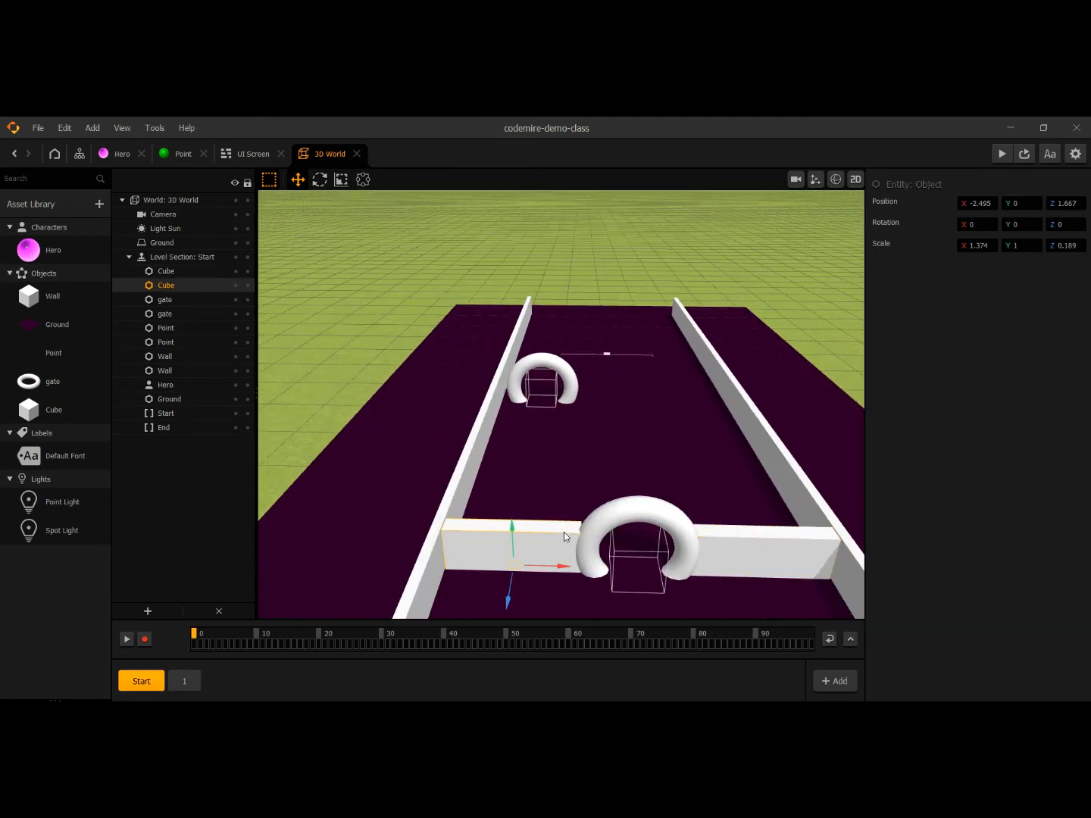
left_click_drag(564, 566, 565, 572)
left_click(341, 180)
left_click(771, 549)
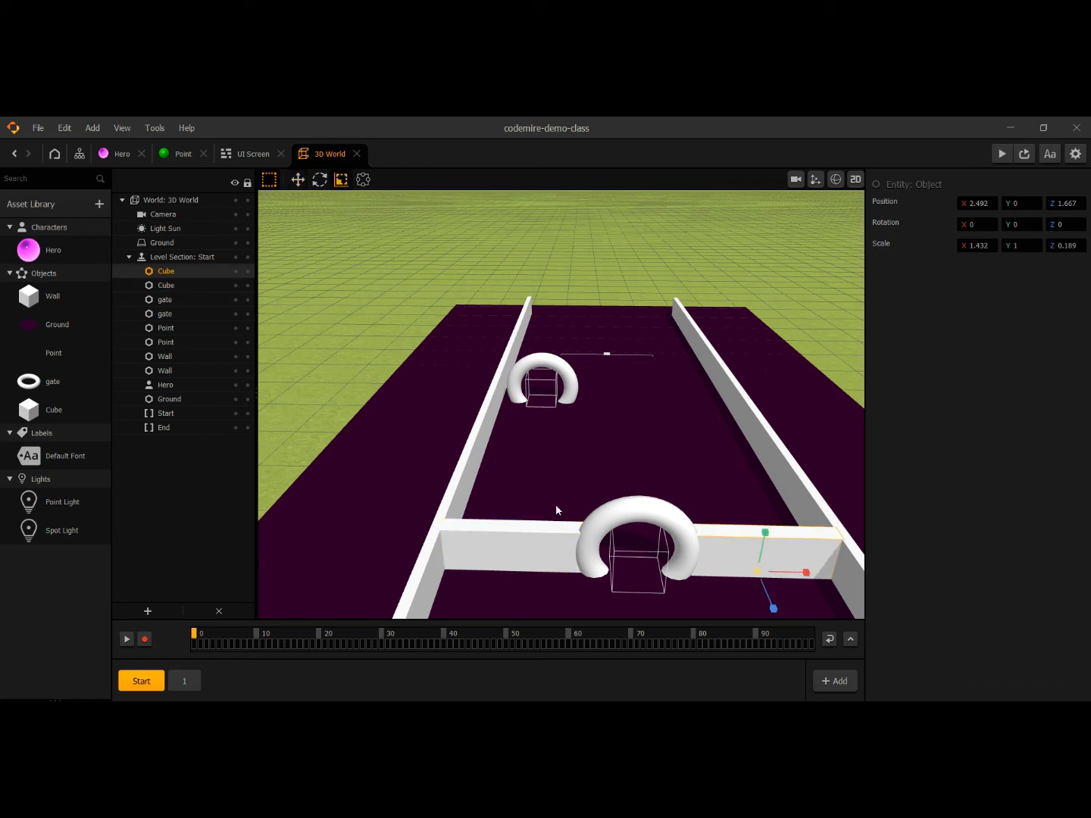
Duplicate the left barrier to the far gate at about X 1.038, Z -6.725, and widen it to an X scale of about 2.419.
left_click(300, 180)
left_click(557, 538)
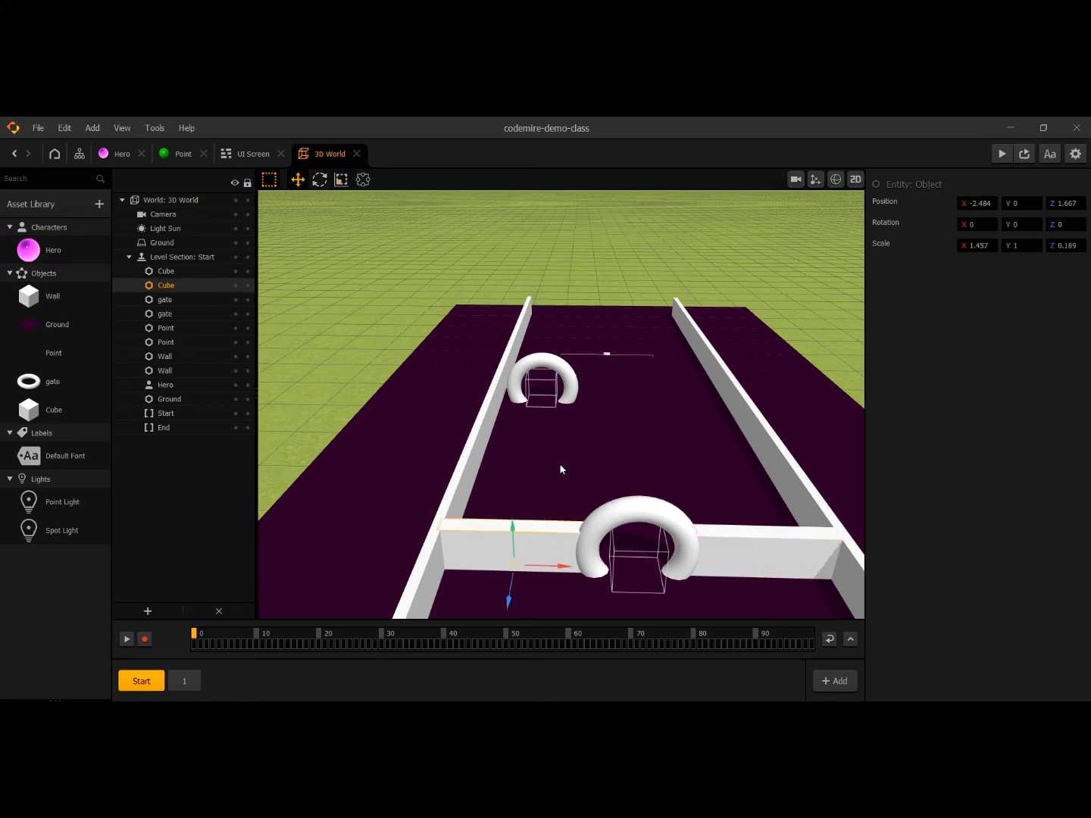
key("ctrl+d")
left_click_drag(508, 598, 550, 408)
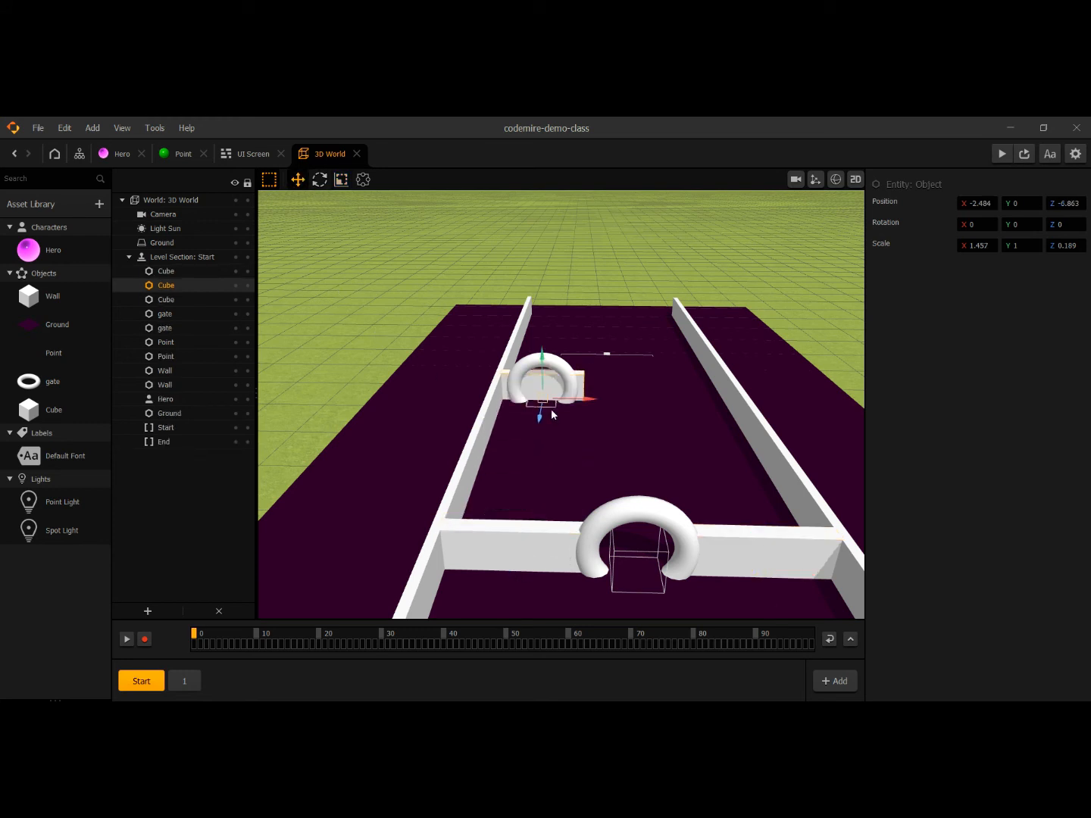
middle_click_drag(591, 470, 521, 393)
left_click_drag(502, 420, 504, 426)
left_click_drag(526, 368, 642, 324)
left_click(340, 179)
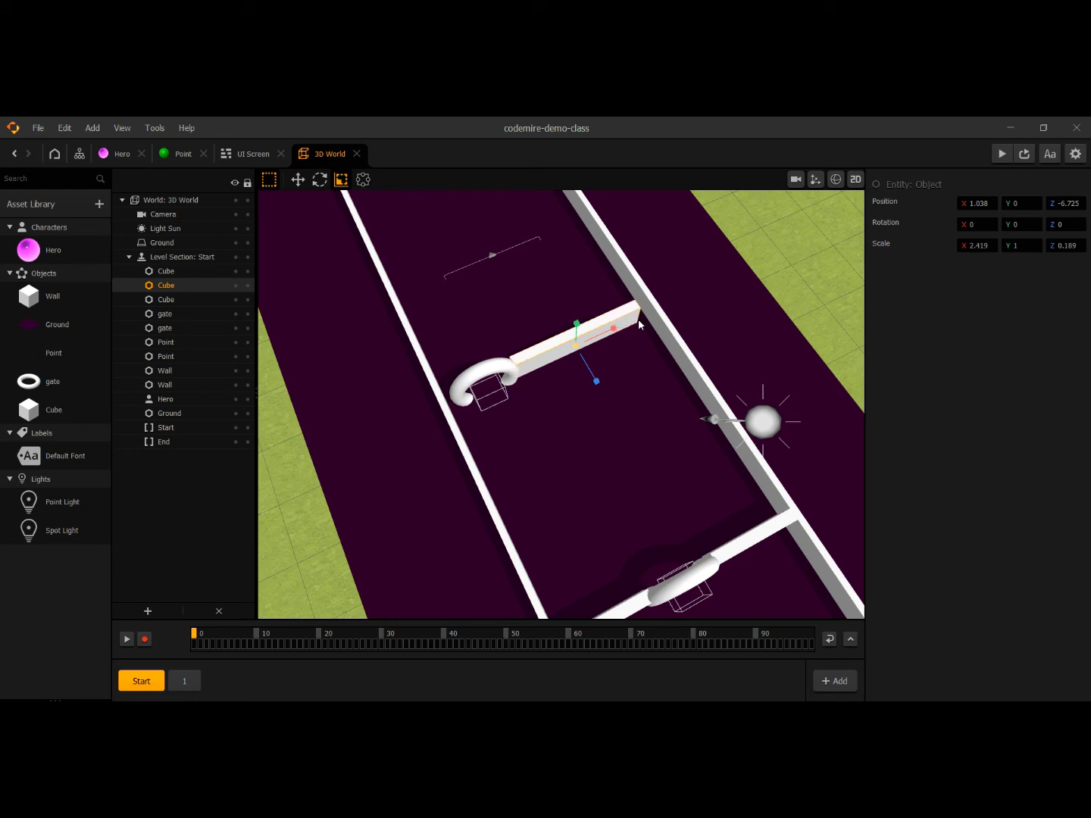
Fit the far barrier between gate and right wall at about X 1.271, Z -6.636, with an X scale of about 2.675.
left_click(298, 179)
left_click_drag(596, 383, 598, 385)
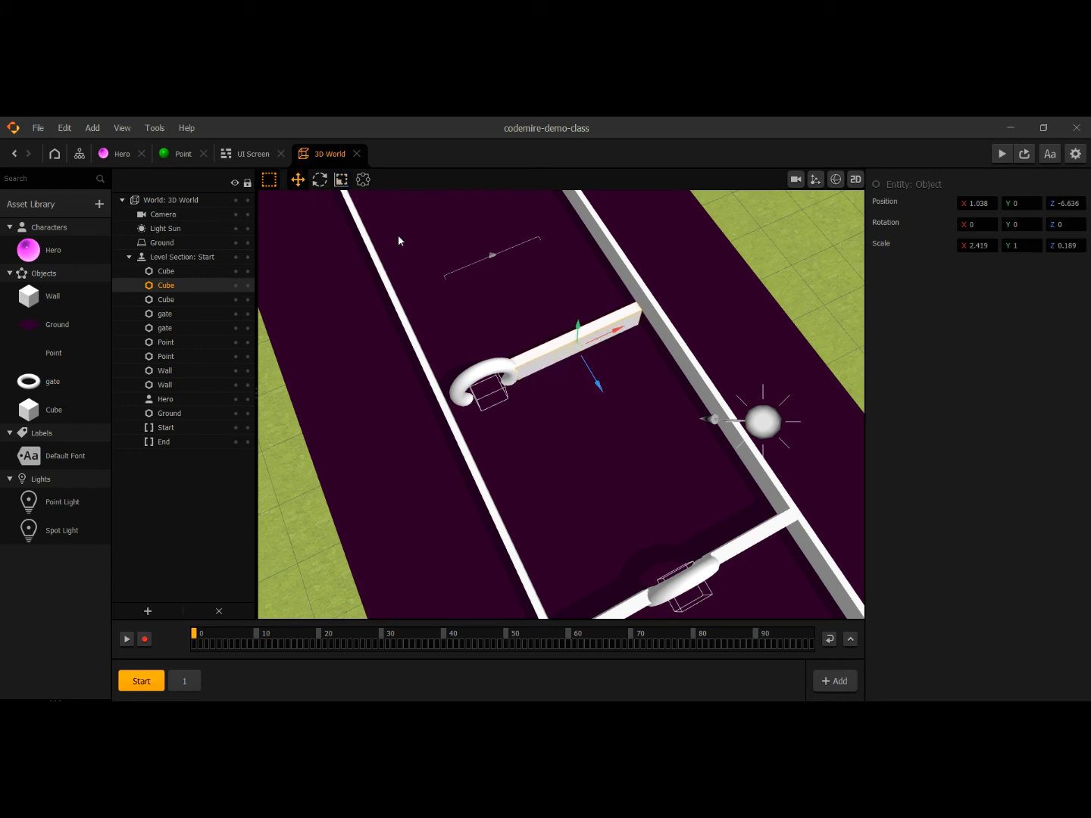
left_click(341, 179)
left_click_drag(616, 338, 605, 383)
left_click(298, 181)
Copy the long barrier cube beside the Start section's far gate into level section 1.
middle_click_drag(598, 444, 562, 421)
scroll(609, 506, "down", 5)
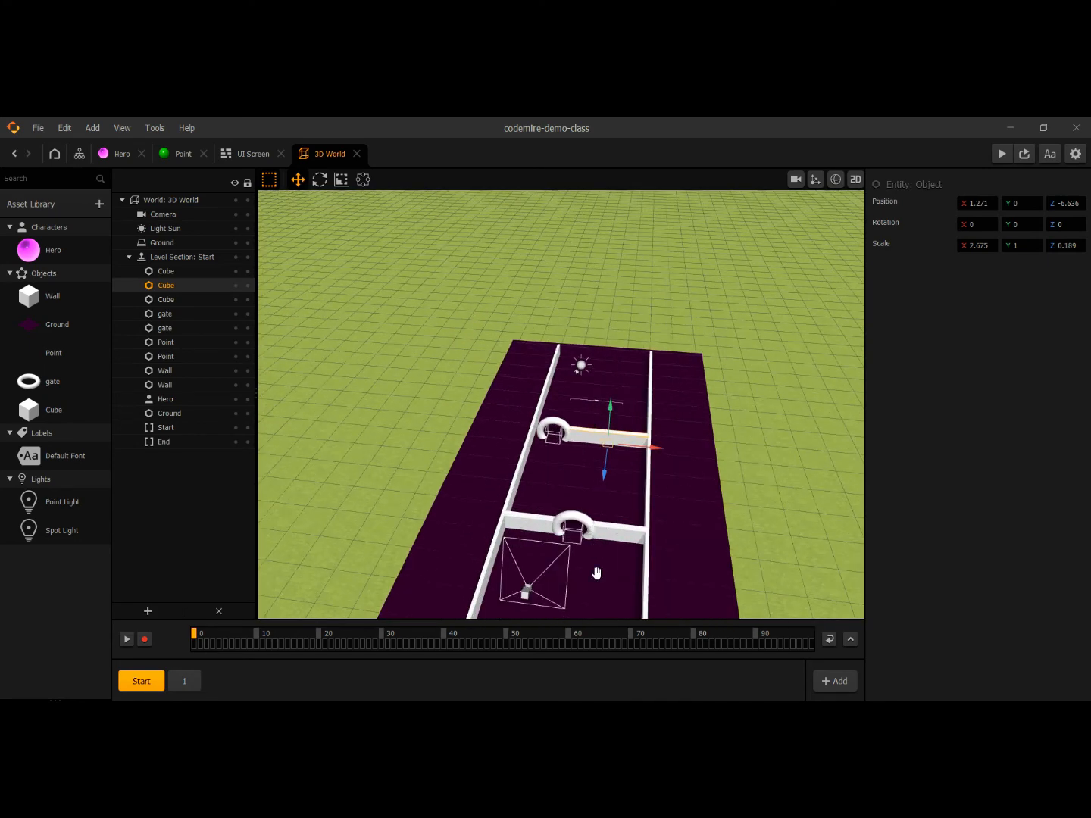
middle_click_drag(596, 573, 635, 528)
scroll(647, 538, "up", 3)
scroll(648, 538, "down", 2)
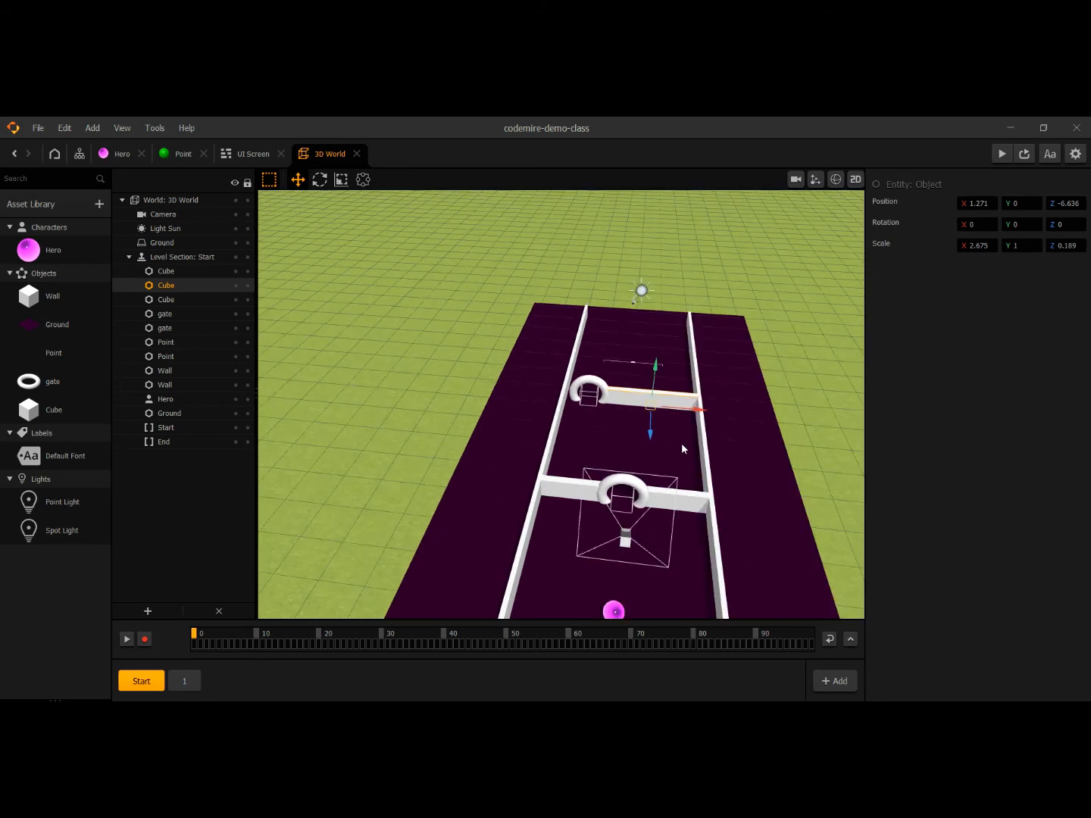
left_click(184, 681)
left_click(132, 687)
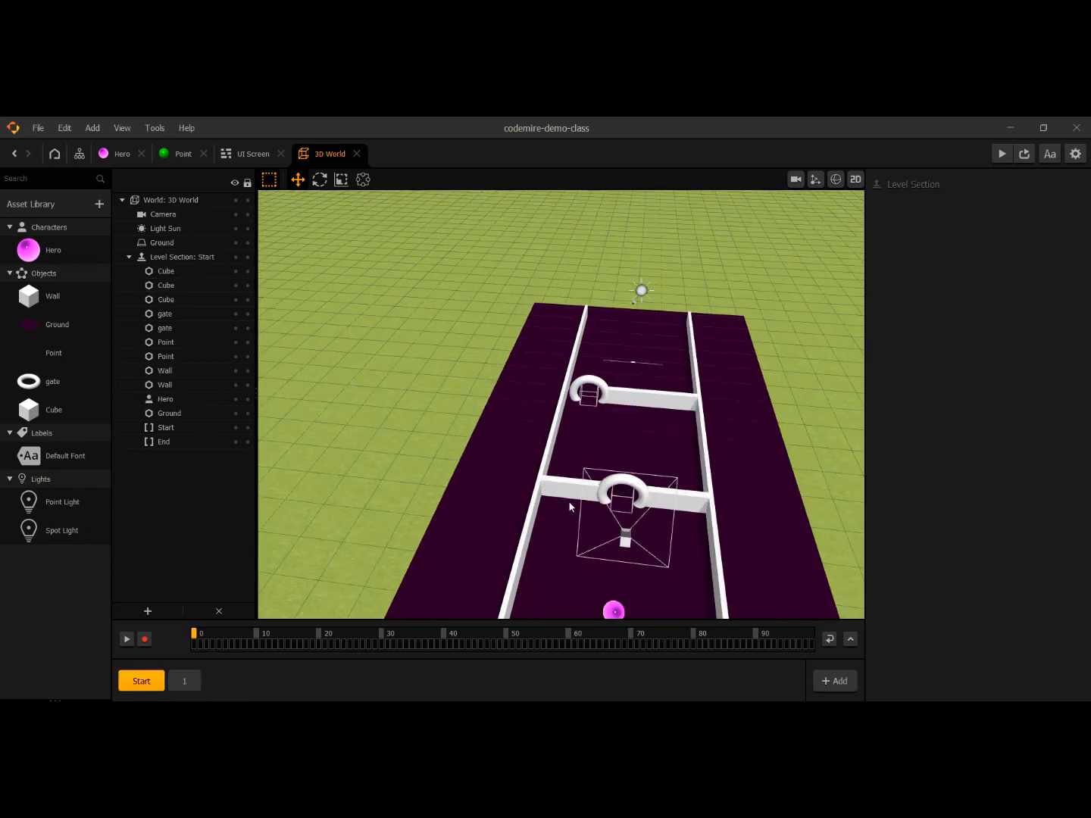
left_click(650, 403)
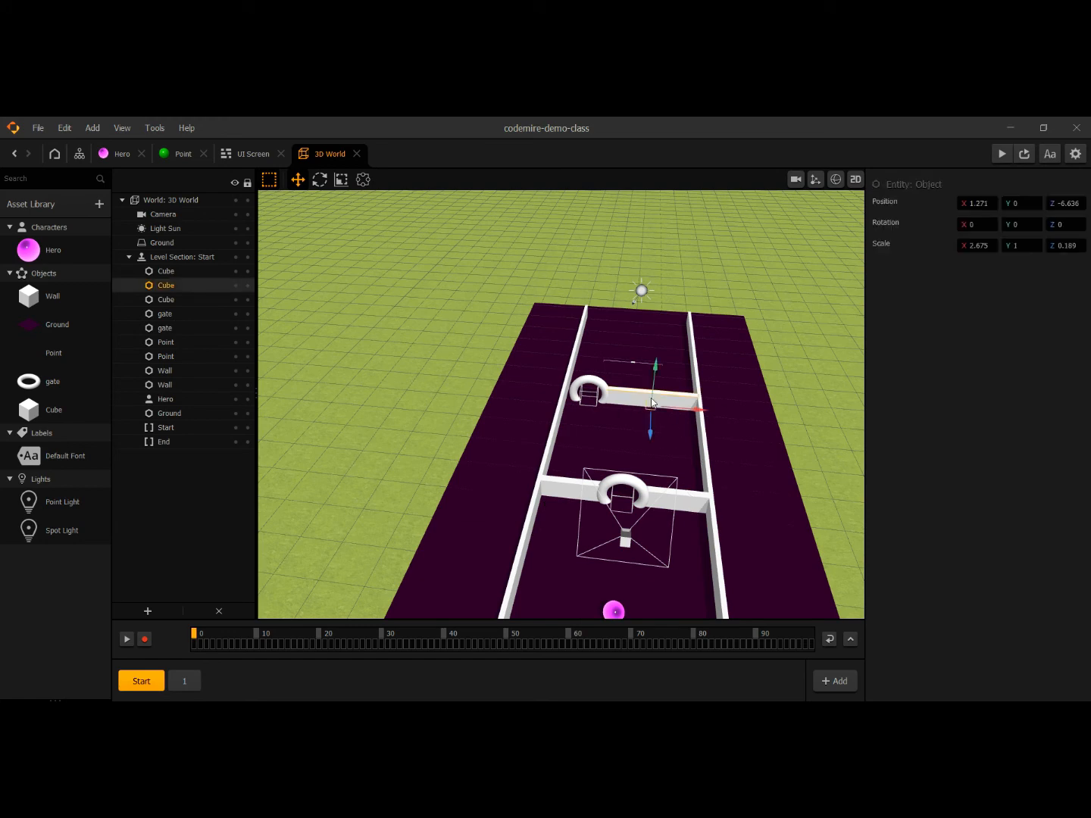
key("ctrl+d")
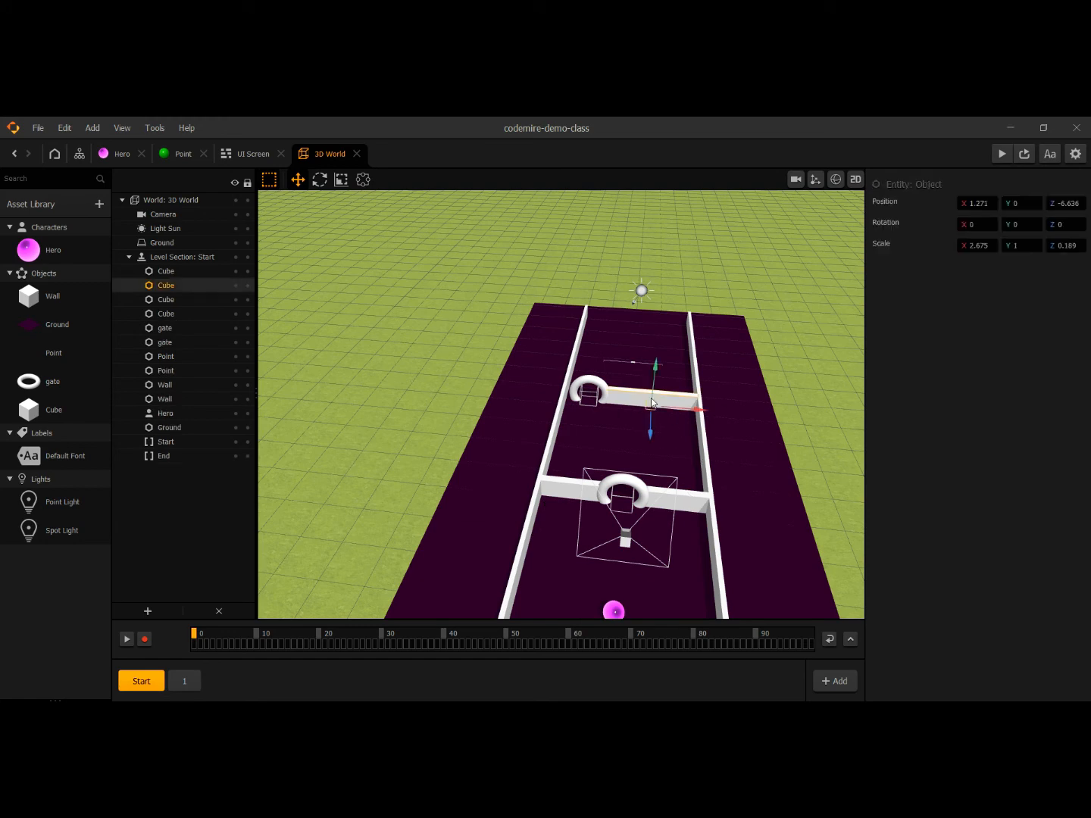
left_click(195, 685)
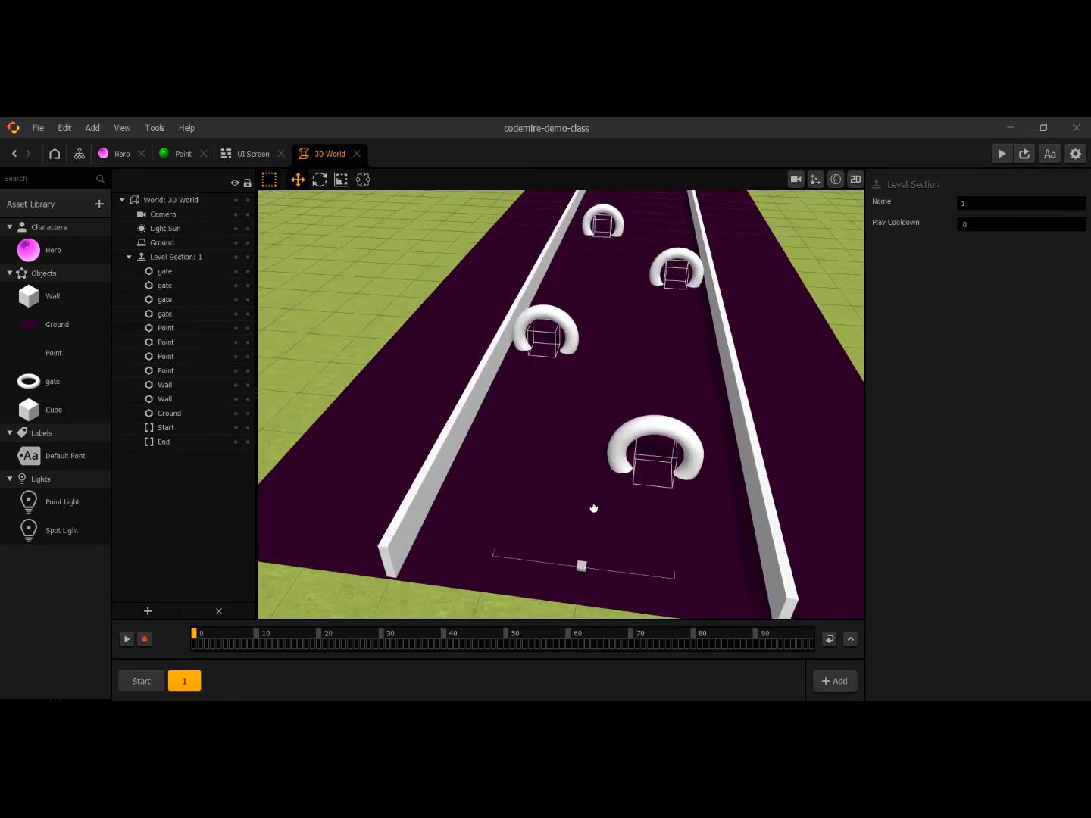
left_click(609, 483)
key("ctrl+v")
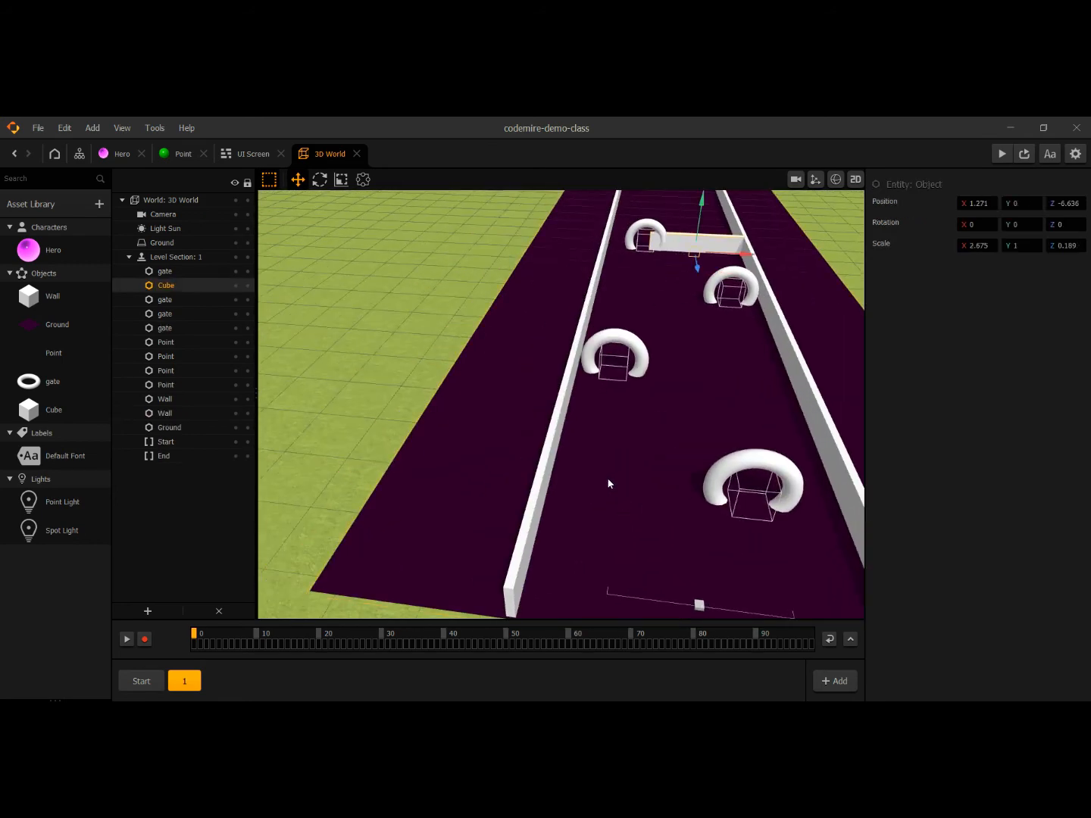
Fit the copied barrier cube between level section 1's farthest gate and the right wall.
scroll(672, 351, "up", 2)
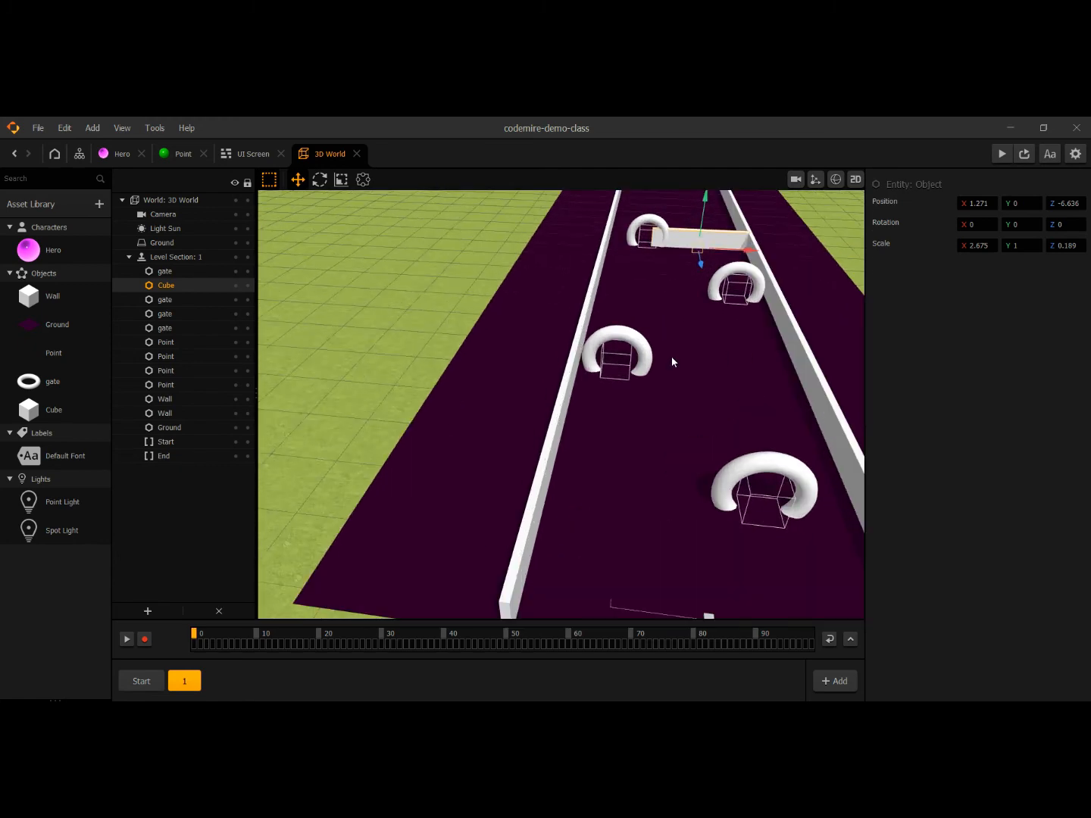
scroll(684, 282, "down", 5)
middle_click_drag(626, 328, 631, 473)
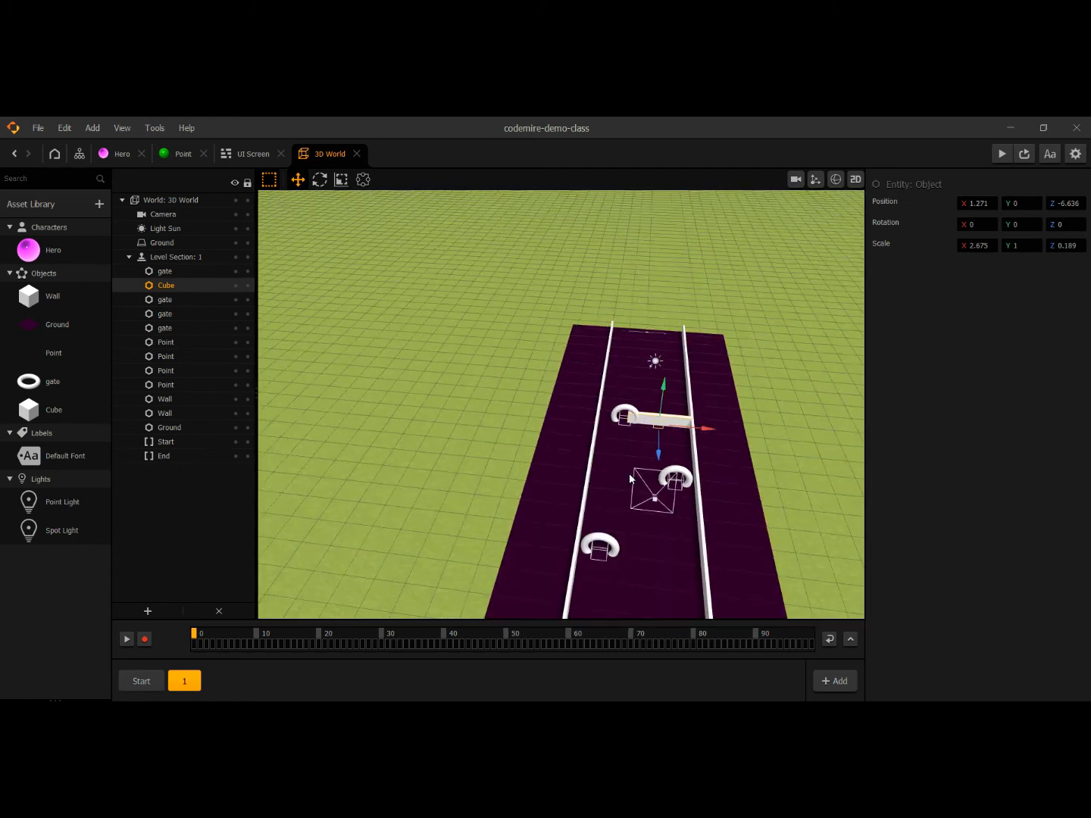
scroll(640, 475, "up", 5)
scroll(658, 484, "up", 2)
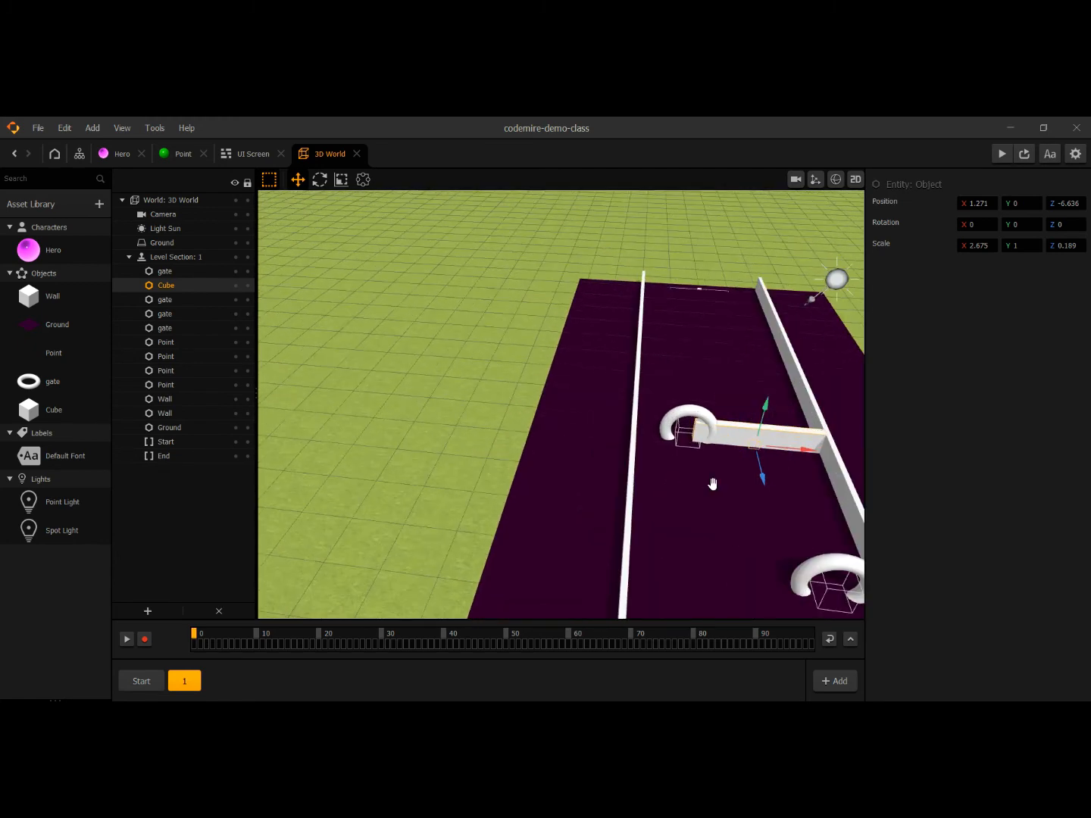
middle_click_drag(695, 488, 599, 491)
right_click_drag(629, 484, 670, 504)
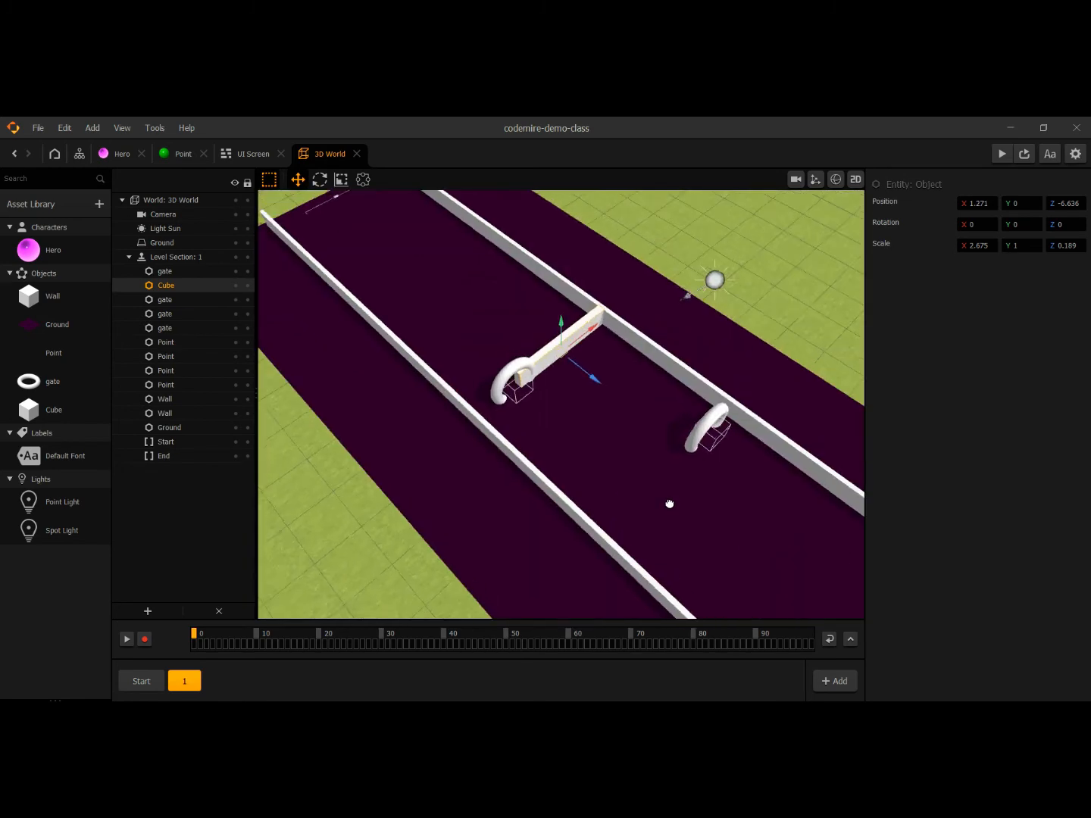
scroll(614, 469, "up", 6)
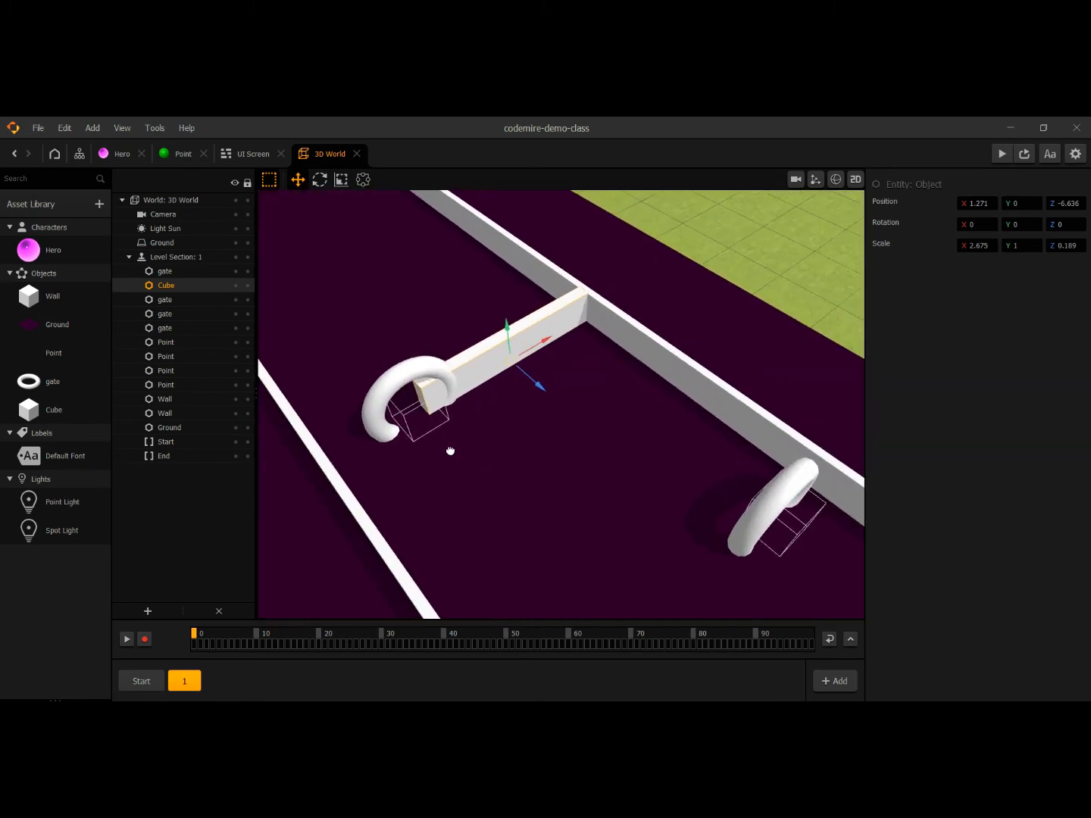
middle_click_drag(449, 451, 439, 434)
middle_click_drag(535, 463, 504, 401)
scroll(420, 436, "up", 2)
key("r")
mouse_move(509, 292)
left_mouse_down()
mouse_move(497, 303)
mouse_move(506, 297)
left_mouse_up()
left_click(297, 182)
scroll(485, 363, "down", 4)
Duplicate and resize barriers beside the three farther gates, with the third gate's long barrier at about X -0.519, Z 7.894 and X scale 2.773.
key("ctrl+v")
left_click_drag(583, 299, 446, 377)
right_click_drag(530, 485, 821, 564)
key("ctrl+v")
left_click(341, 180)
left_click_drag(839, 433, 728, 416)
scroll(665, 455, "down", 5)
left_click(298, 179)
Duplicate the third gate's long barrier and shrink the copy to fill the gap between that gate and the left wall.
key("ctrl+v")
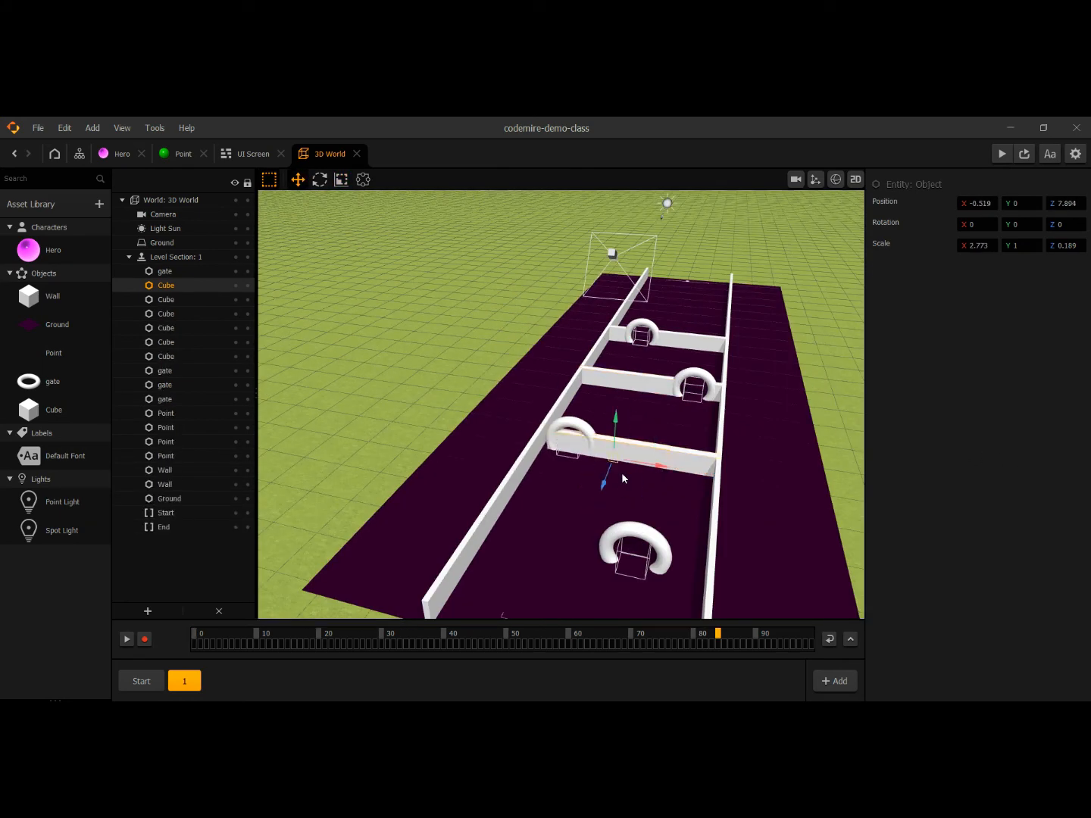
left_click(341, 180)
left_click_drag(660, 465, 606, 457)
left_click(298, 180)
left_click_drag(658, 465, 593, 456)
right_click_drag(485, 447, 547, 425)
Add barriers on both sides of the nearest gate, the right one at about X 3.223, Z 14.148 with an X scale of about 0.78.
key("ctrl+v")
left_click_drag(565, 443, 728, 543)
right_click_drag(318, 515, 664, 555)
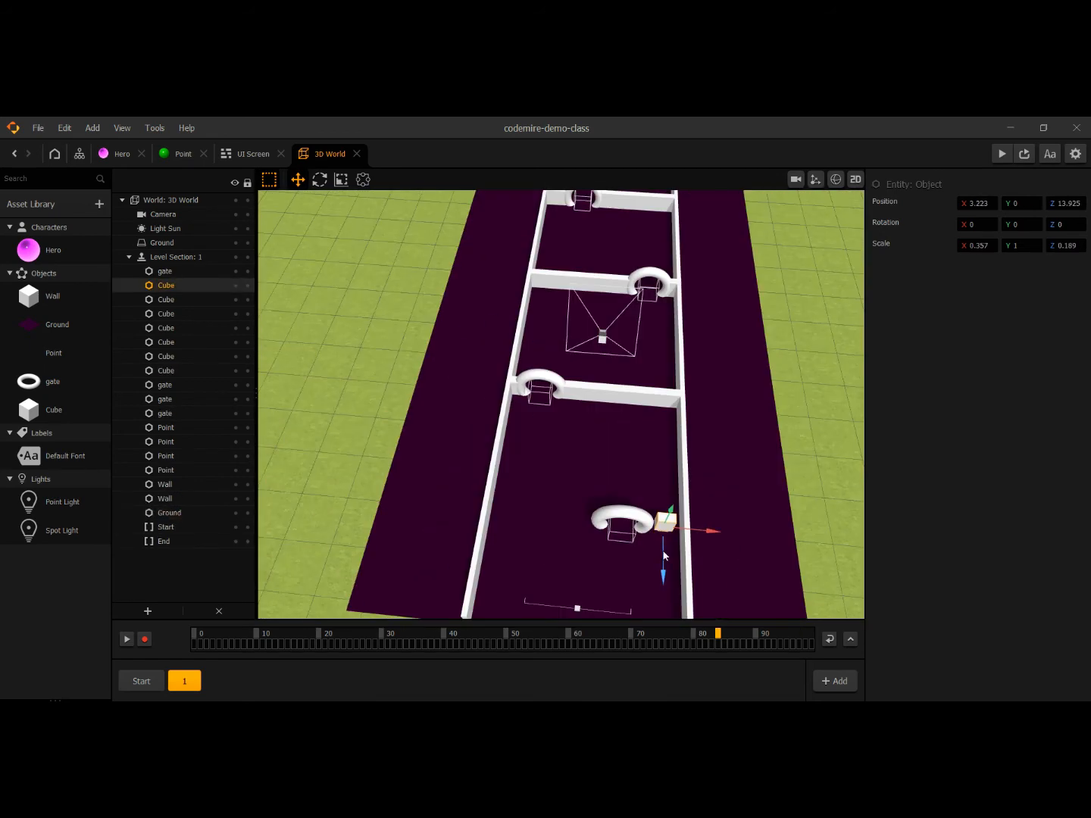
left_click(341, 180)
left_click_drag(709, 534, 644, 526)
key("ctrl+v")
left_click(298, 180)
left_click(674, 526)
right_click_drag(629, 587, 622, 536)
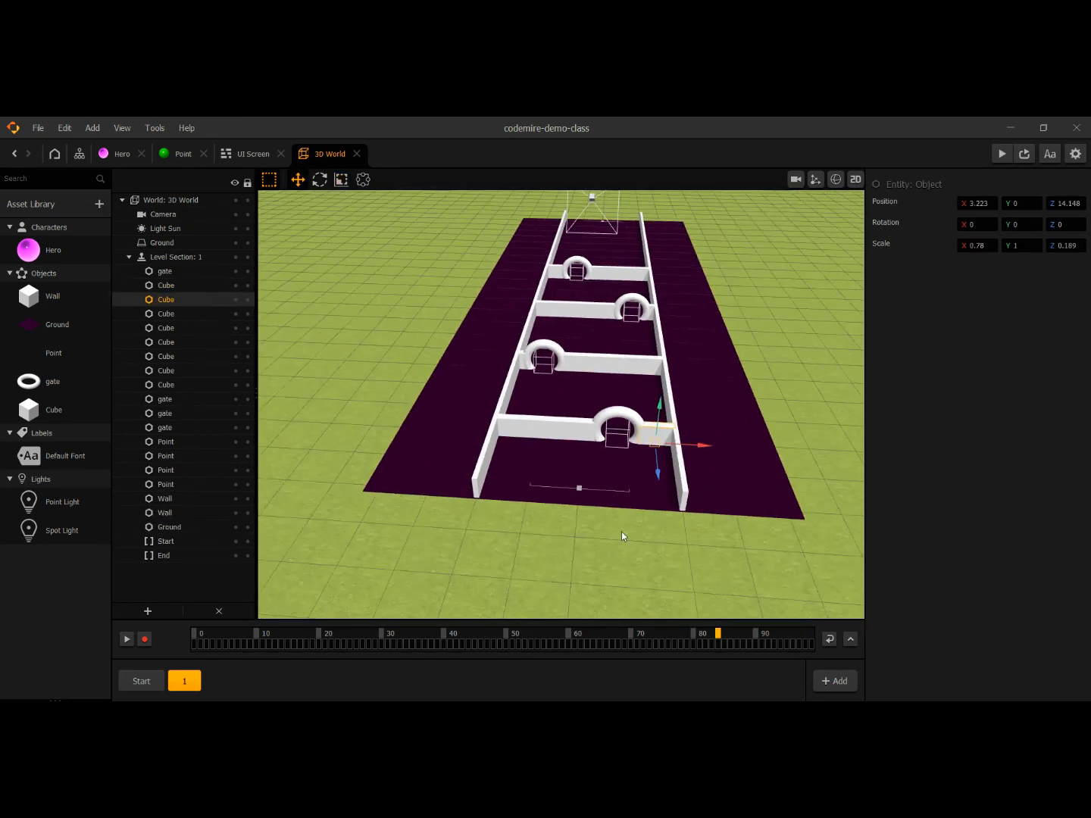
Return to the Start level section and rename the Cube asset to enemy.
left_click(140, 680)
scroll(492, 471, "up", 3)
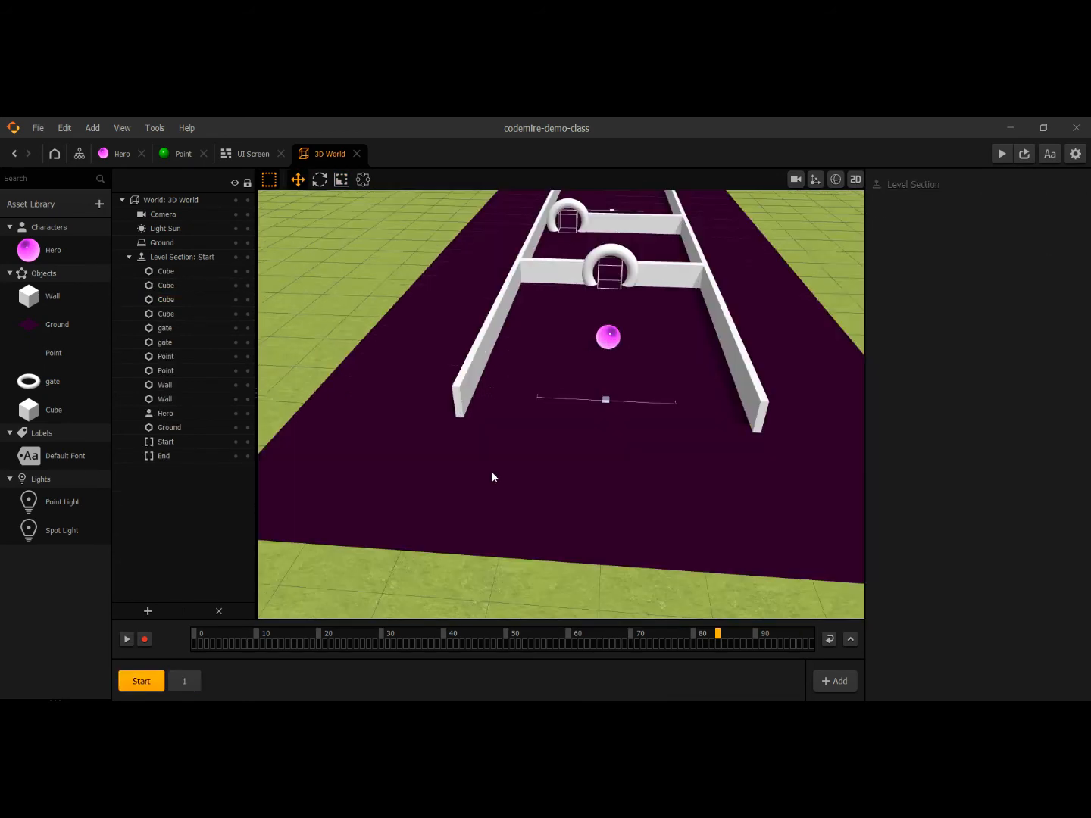
right_click_drag(483, 367, 540, 480)
scroll(625, 420, "down", 3)
scroll(625, 421, "up", 2)
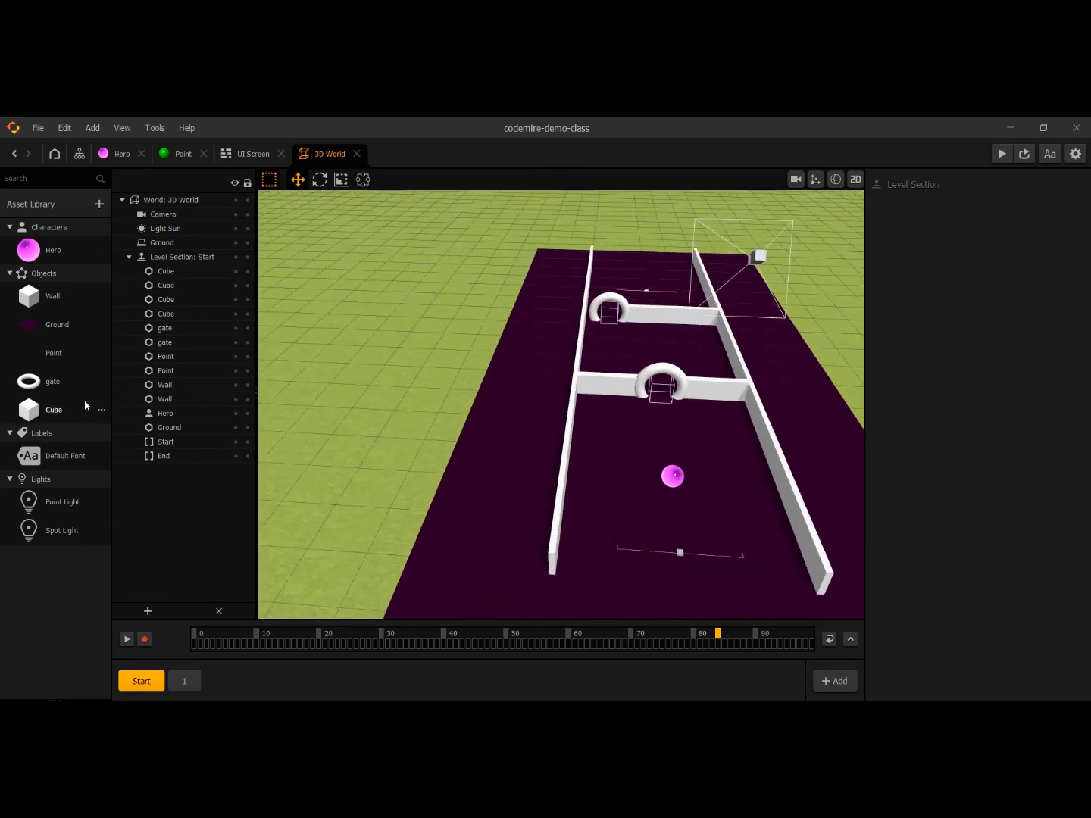
left_click(44, 407)
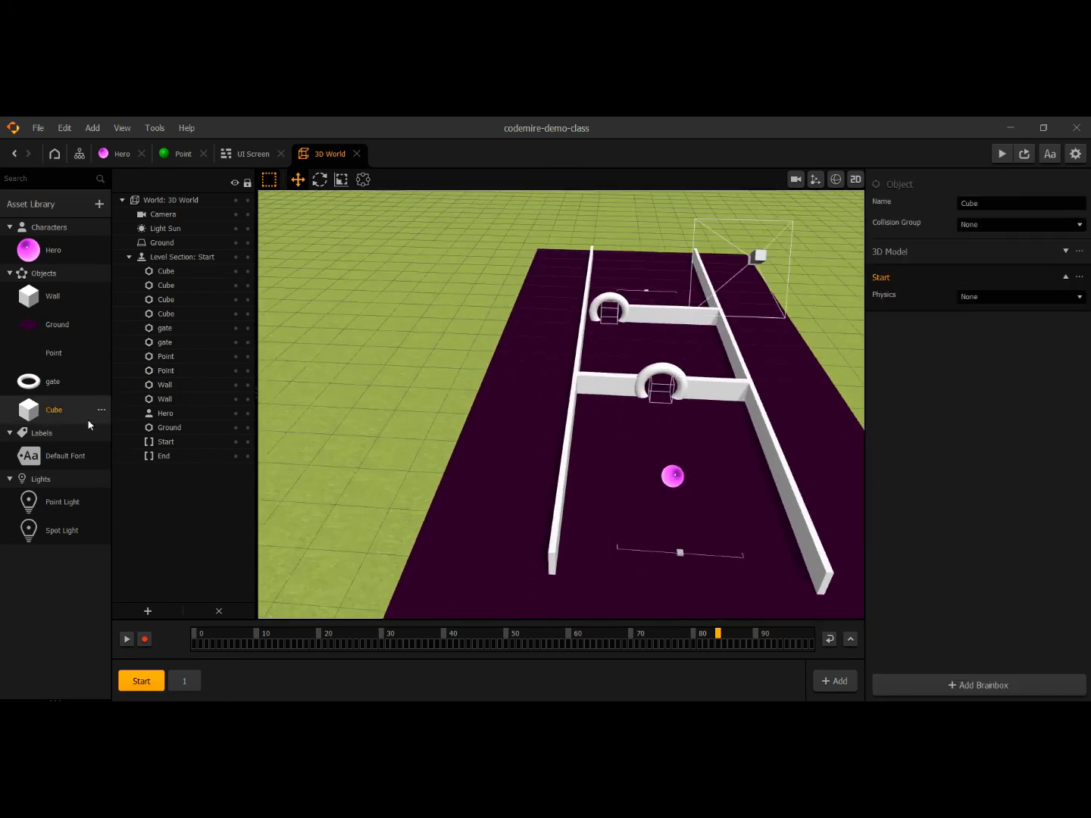
left_click(997, 201)
type("ena")
left_click(983, 251)
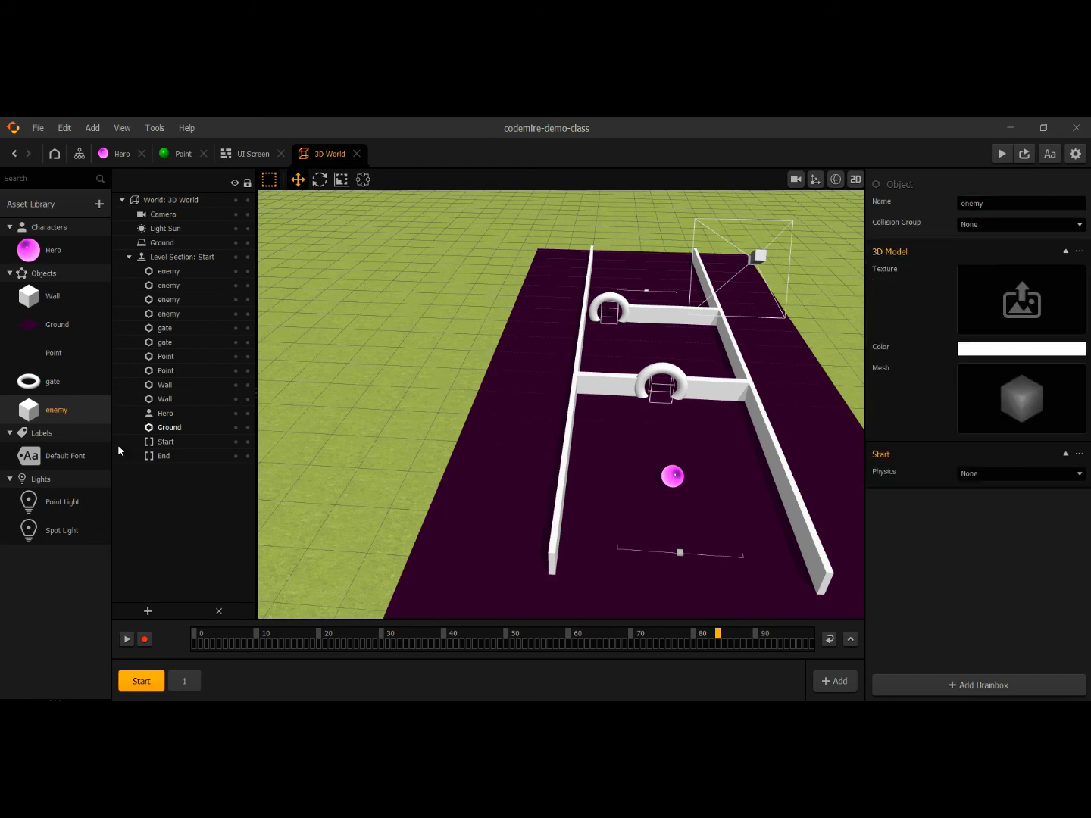
Open the enemy asset's node graph and delete its 3D Model node.
double_click(64, 414)
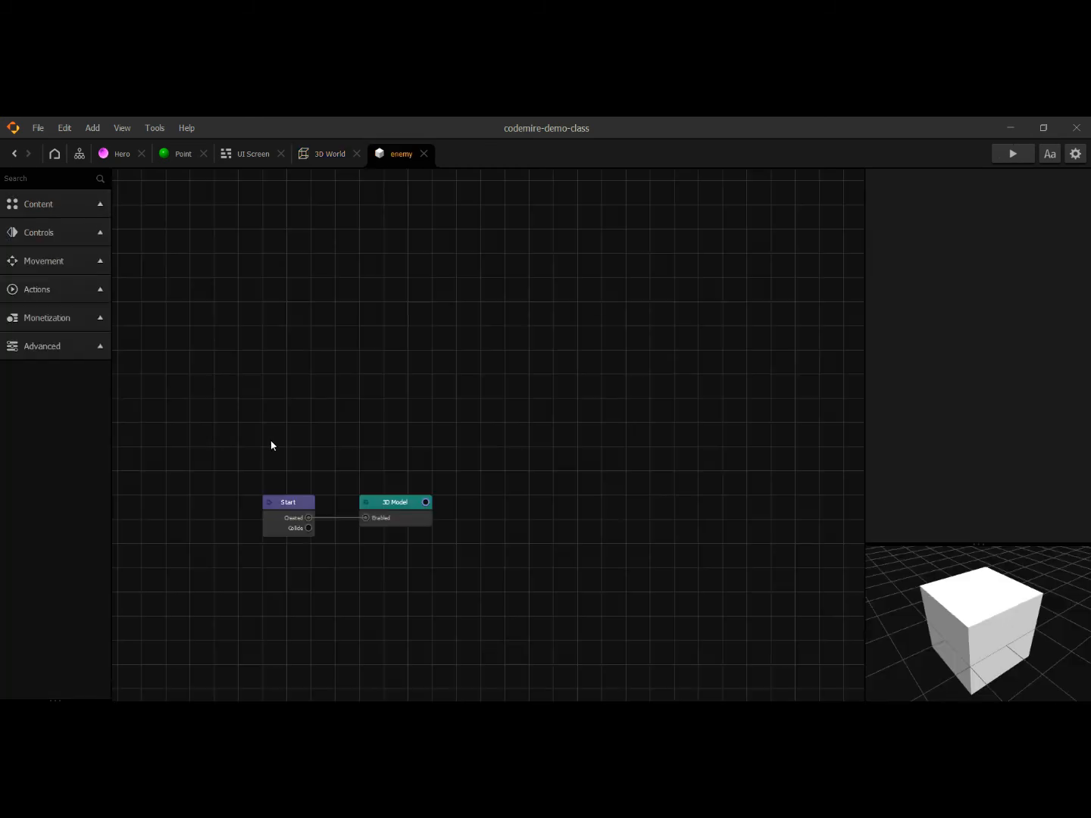
scroll(453, 458, "up", 2)
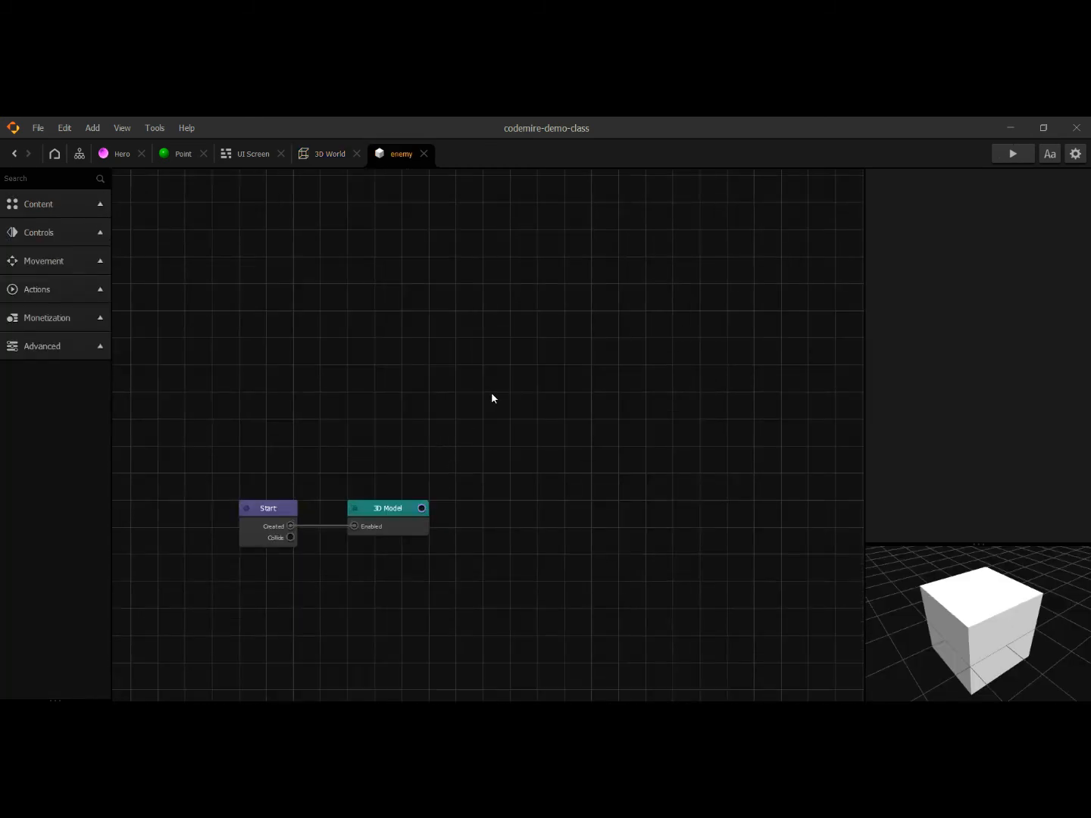
middle_click_drag(402, 437, 527, 337)
left_click(509, 411)
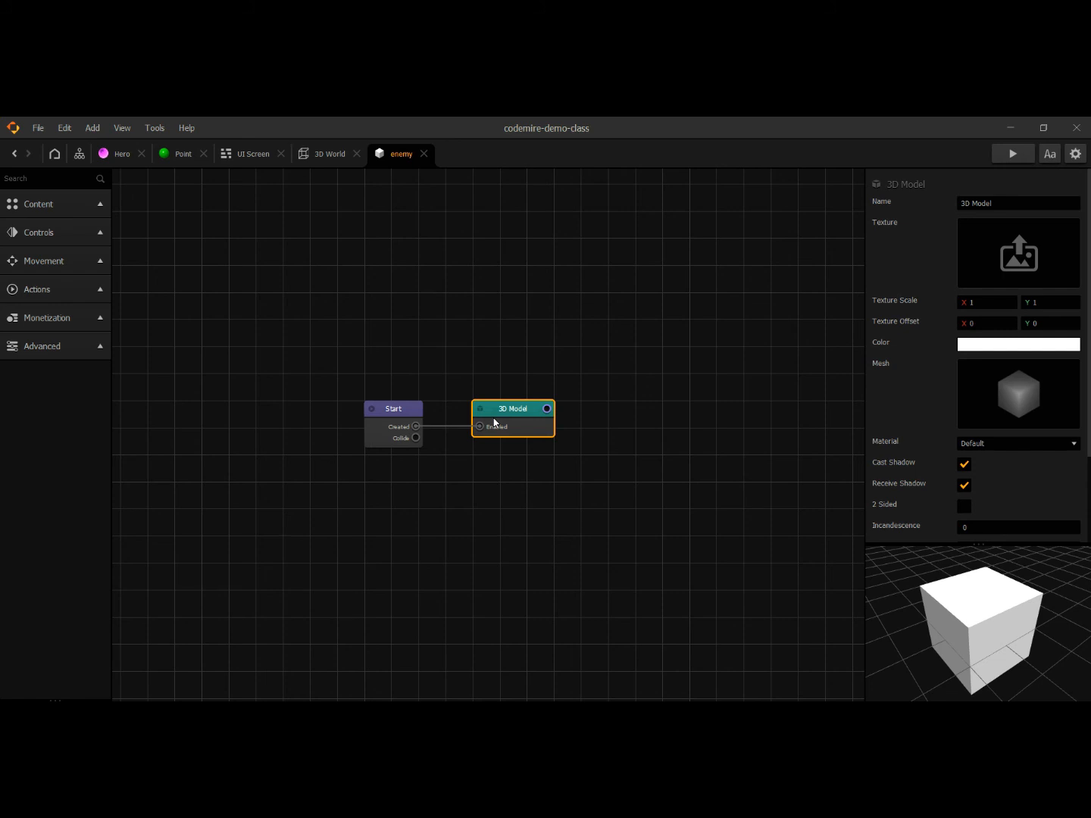
key("Delete")
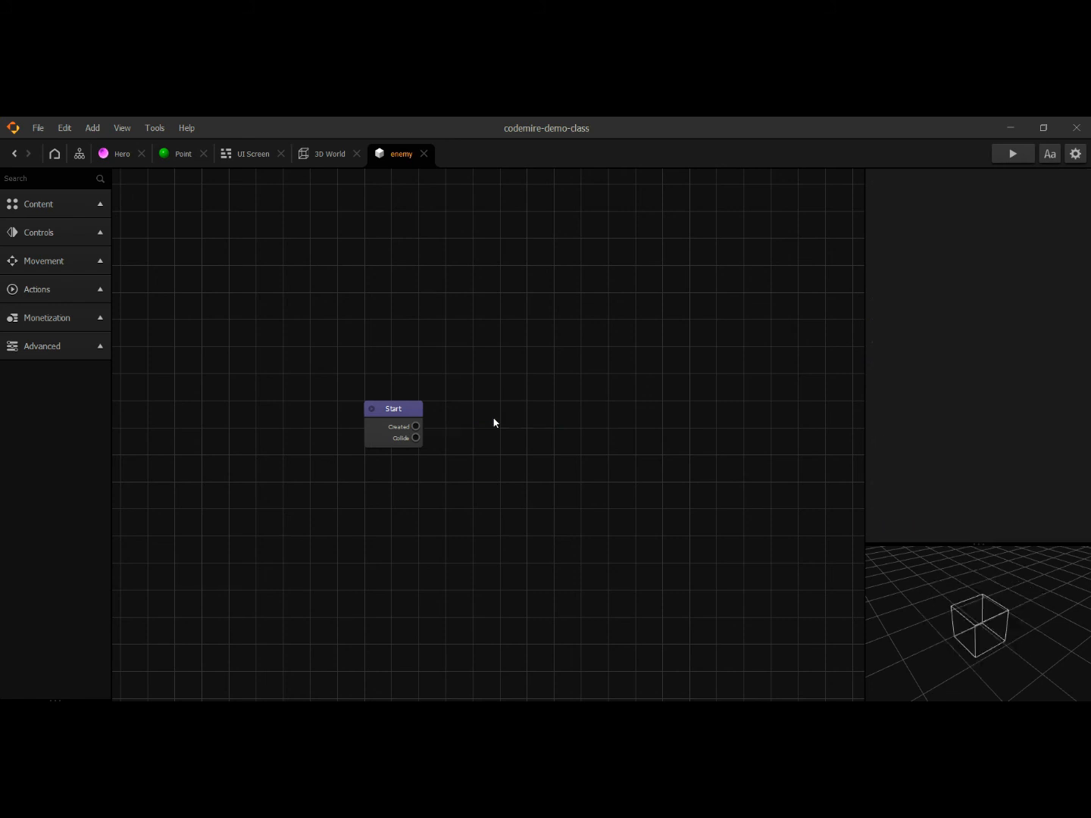
Set the physics of the enemy's Start node to Static.
left_click(394, 410)
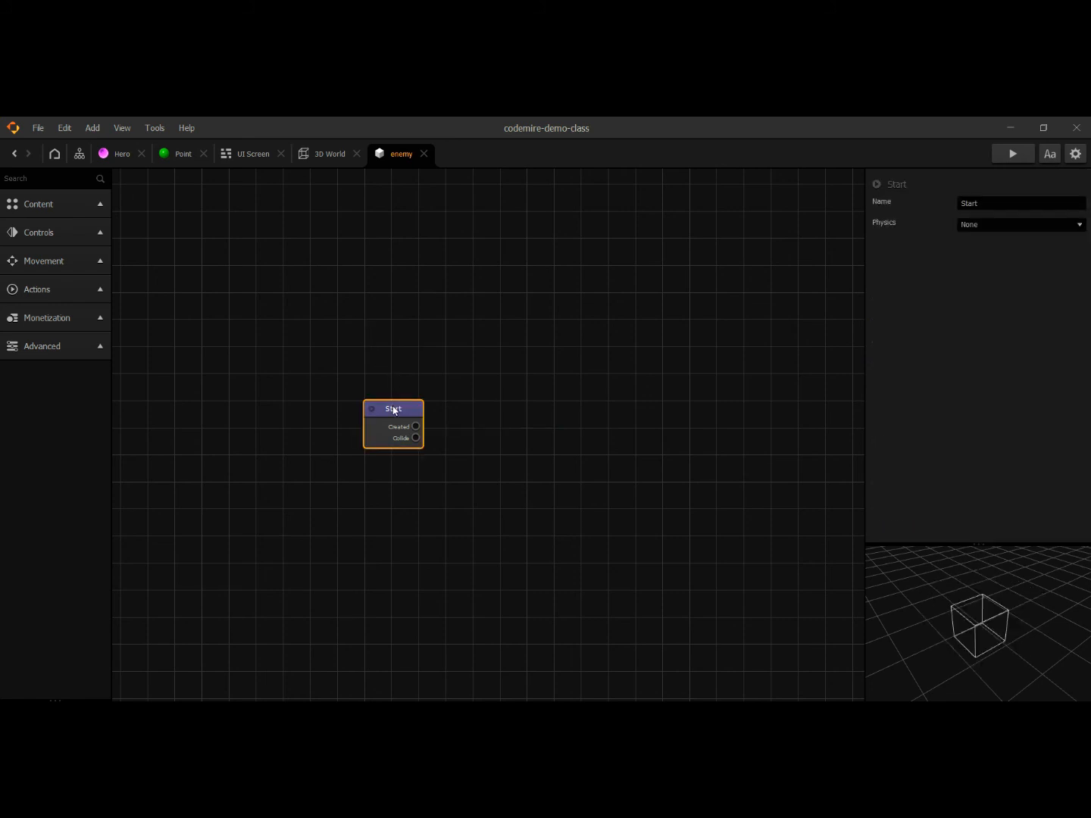
left_click(1000, 224)
left_click(992, 255)
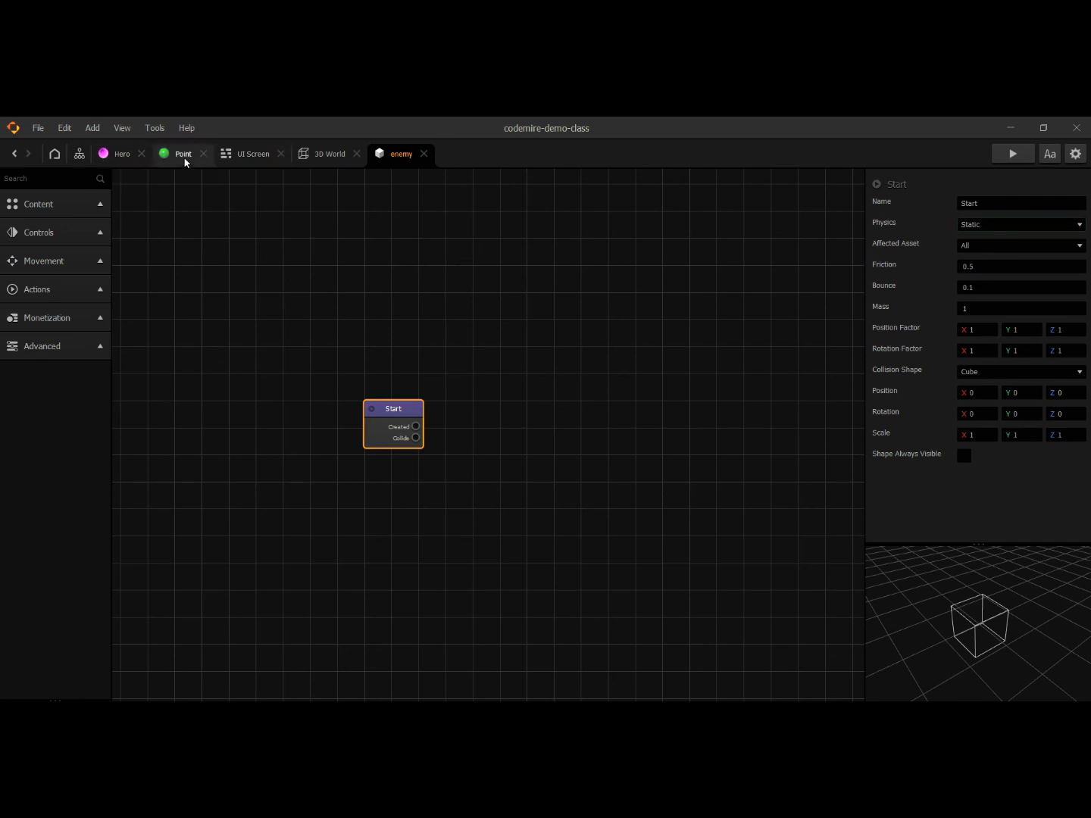
Add a second If Collide node to the Hero's graph, driven by Start's Created output, and link its Collide output to Defeat.
left_click(321, 156)
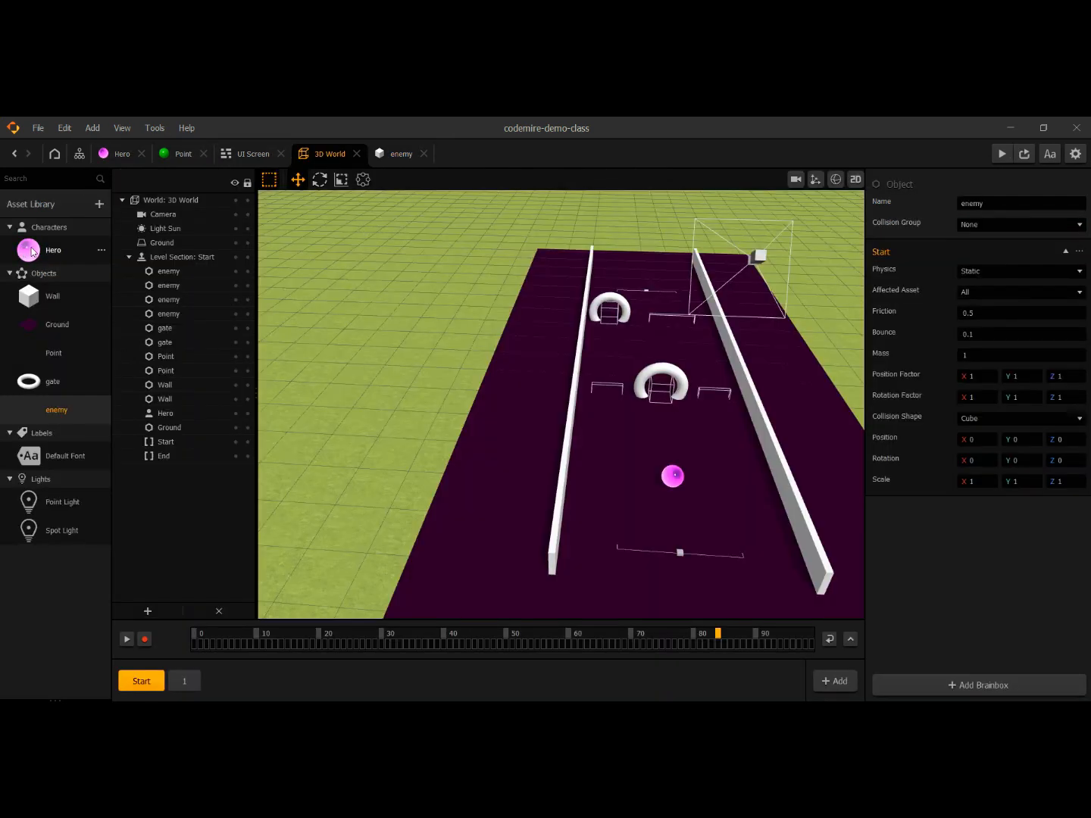
left_click(34, 255)
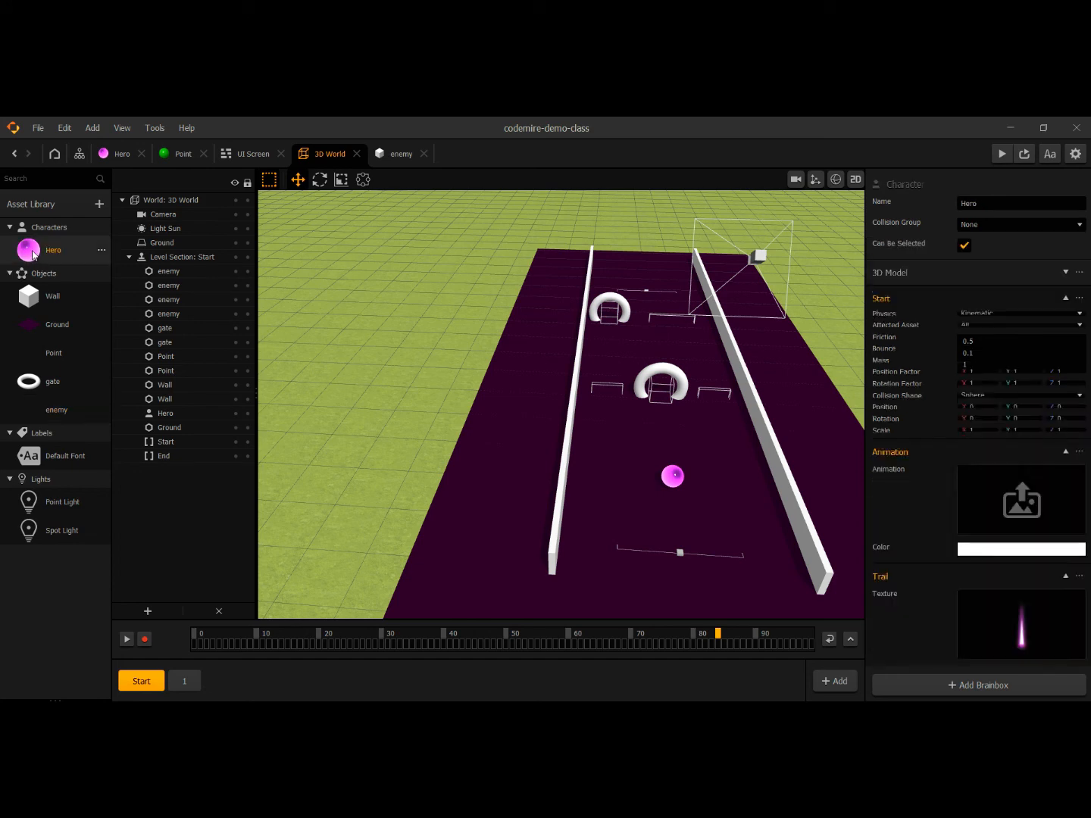
double_click(33, 256)
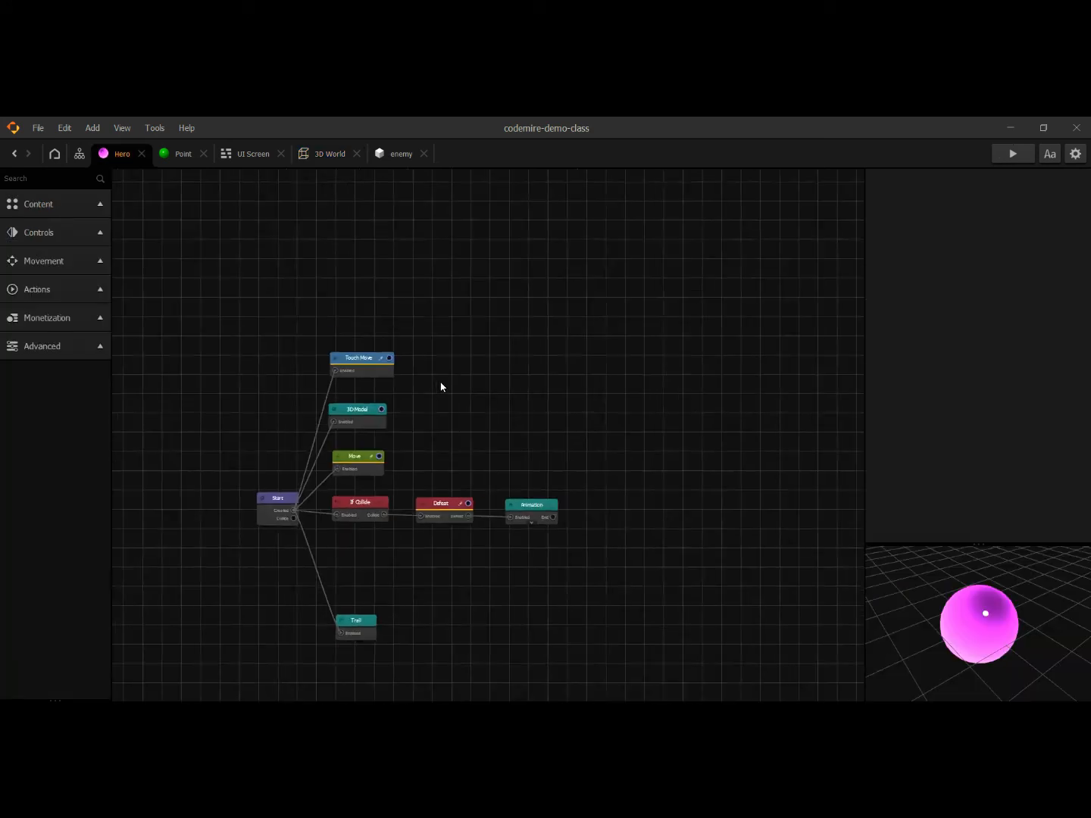
left_click_drag(447, 446, 556, 349)
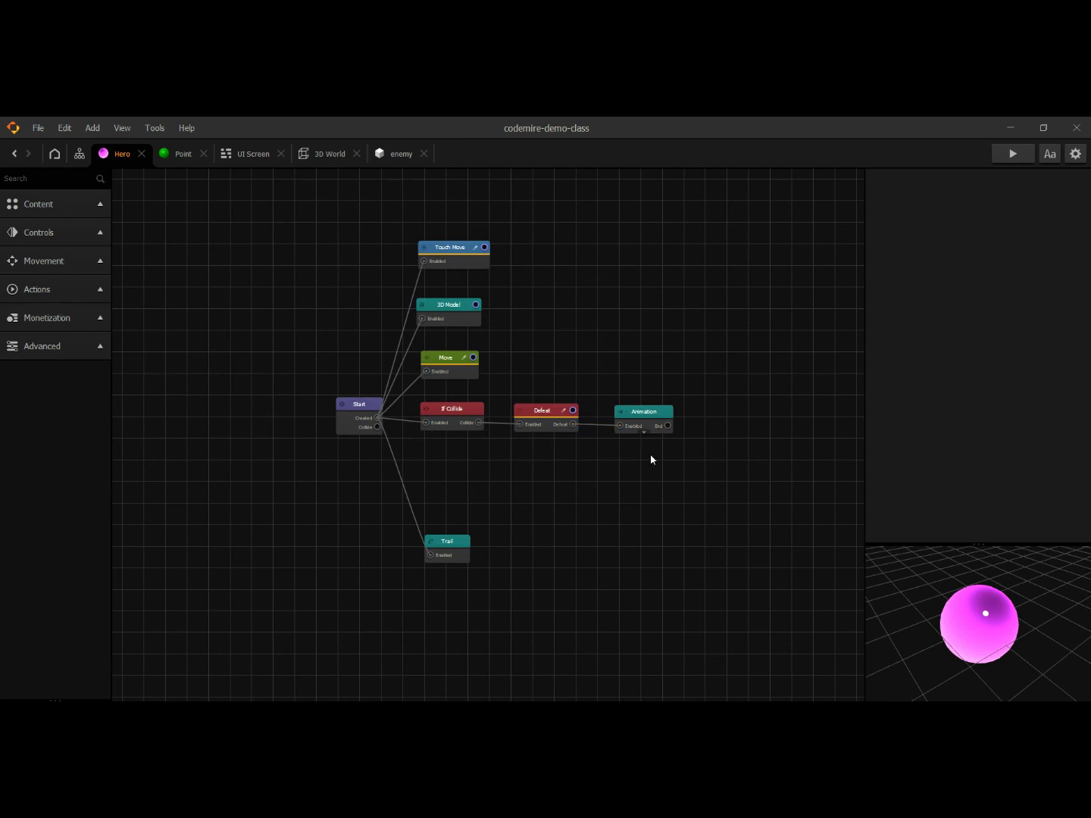
left_click(91, 290)
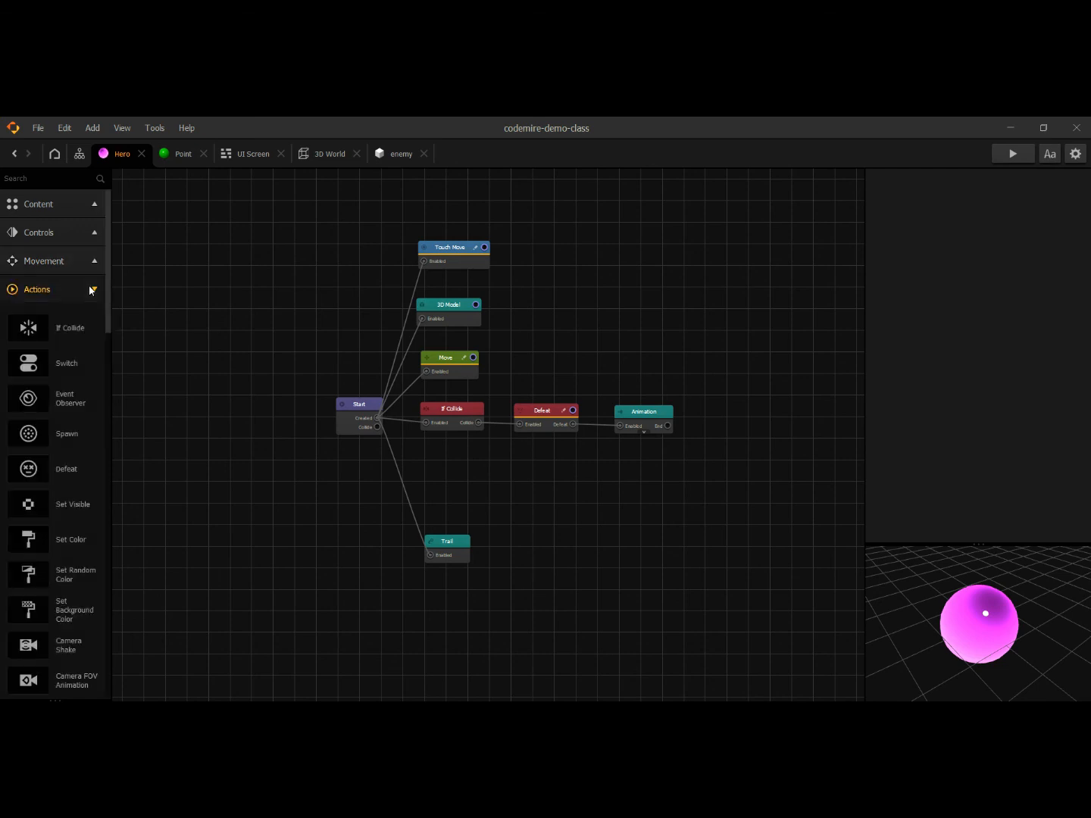
left_click_drag(48, 325, 377, 420)
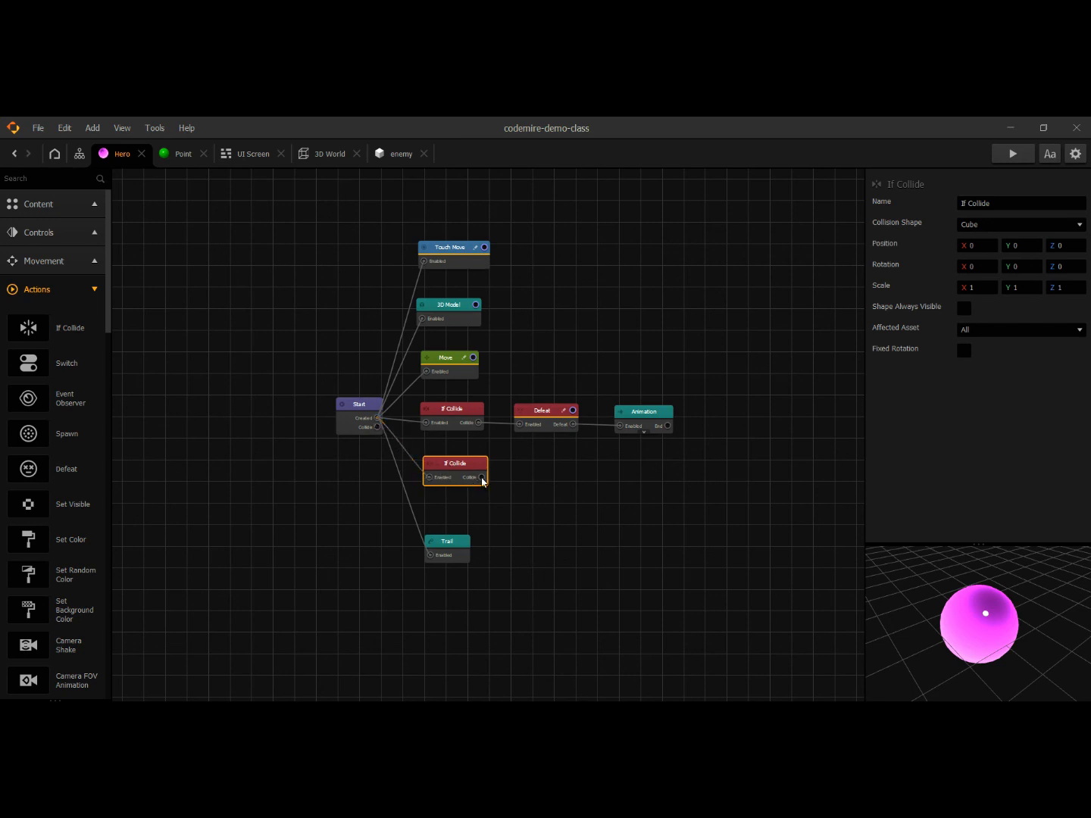
left_click_drag(482, 478, 520, 425)
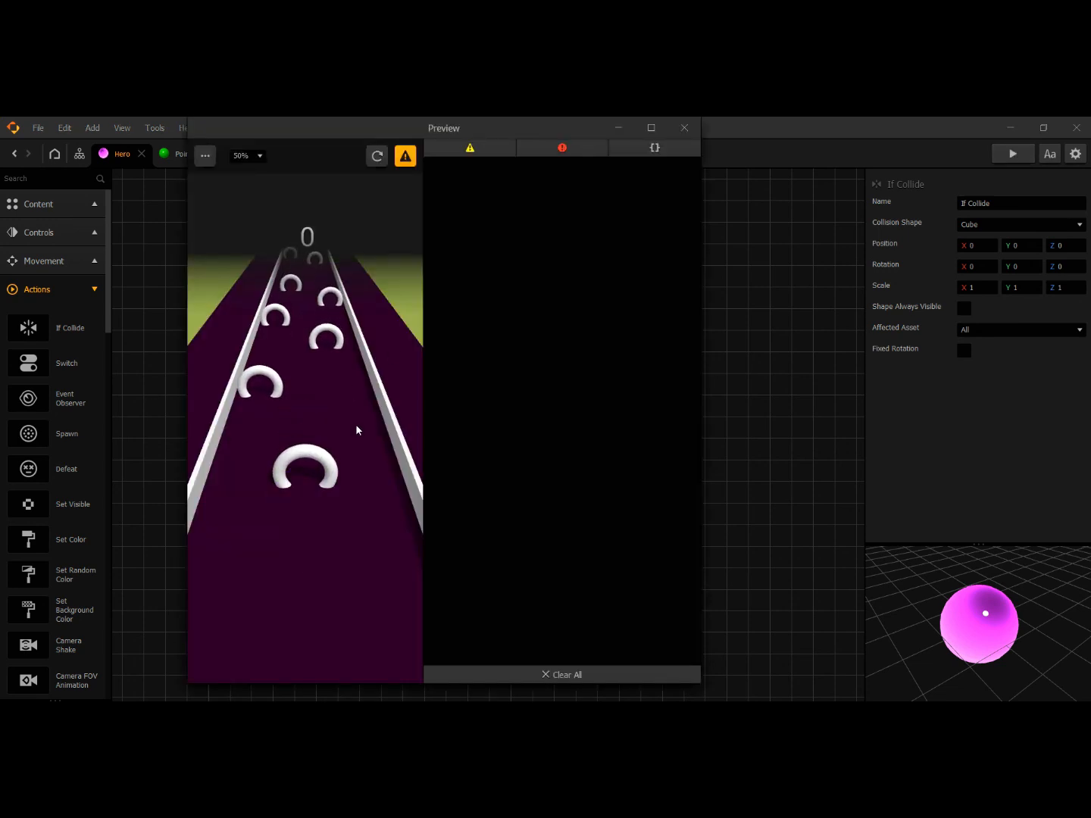
Close the game preview and examine the invisible enemy barriers beside the Start section's gates in the 3D World.
left_click(685, 127)
left_click(168, 153)
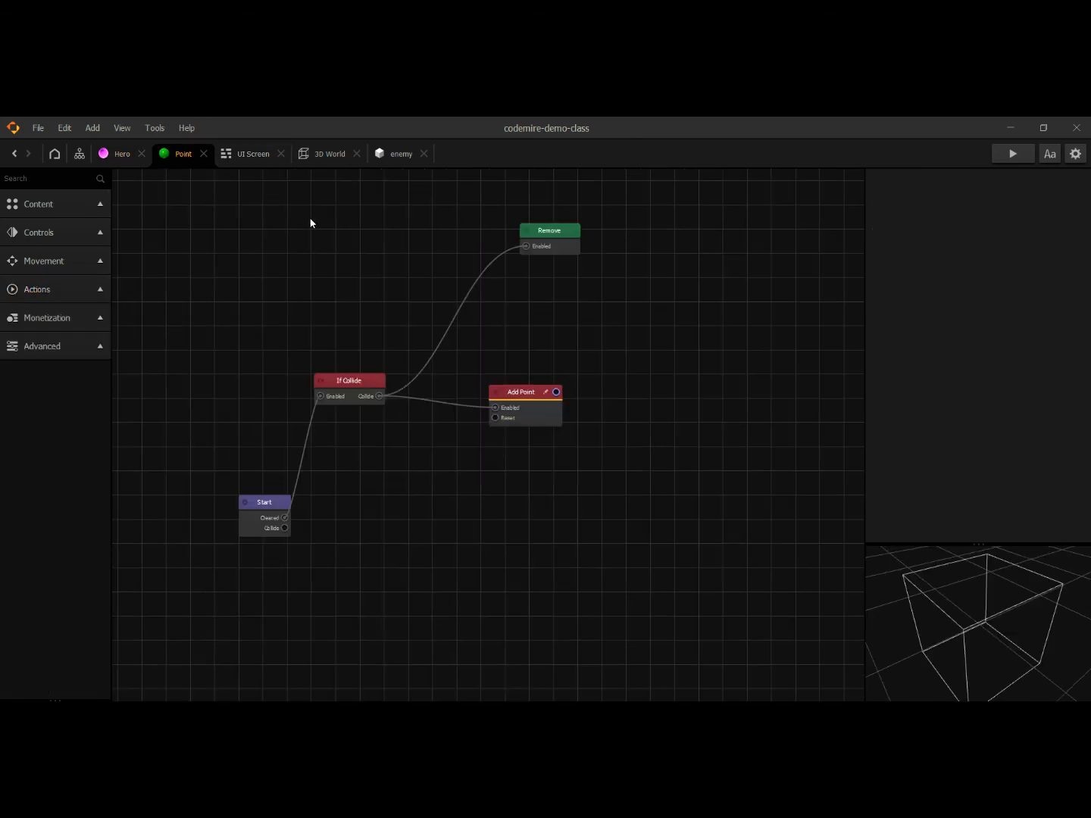
left_click(327, 156)
scroll(626, 441, "down", 5)
scroll(650, 443, "up", 5)
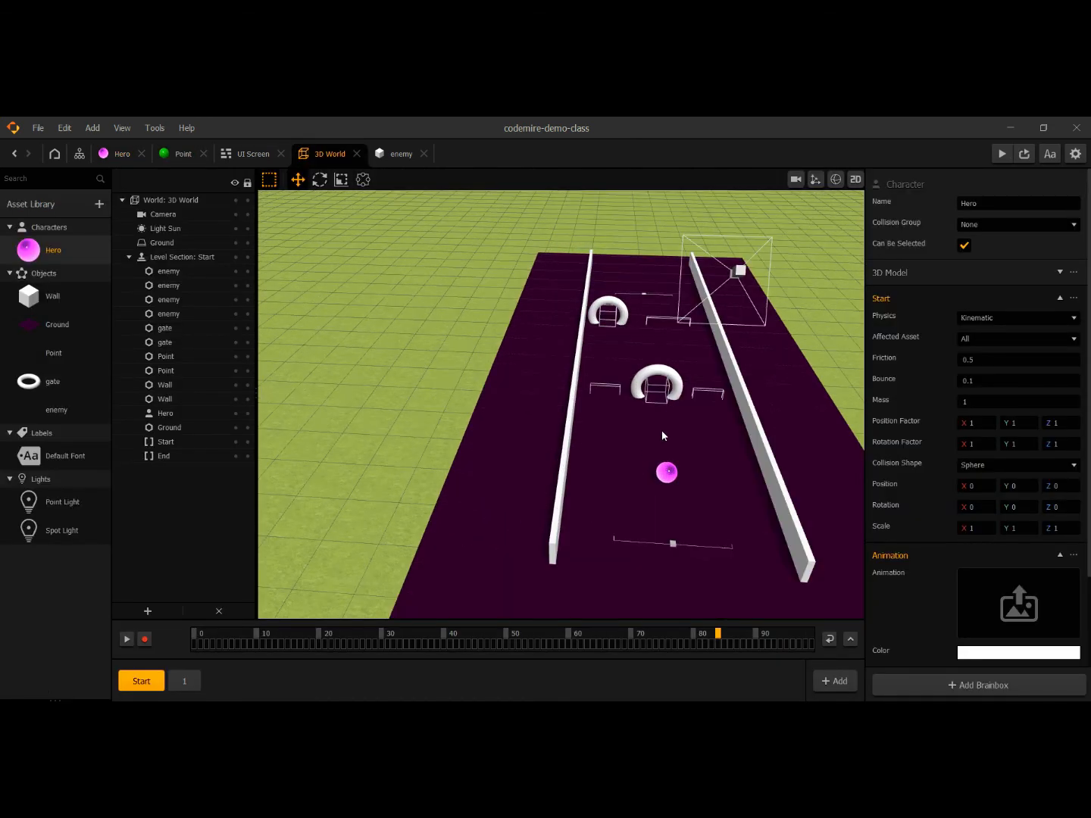
middle_click_drag(664, 431, 615, 423)
scroll(611, 426, "up", 4)
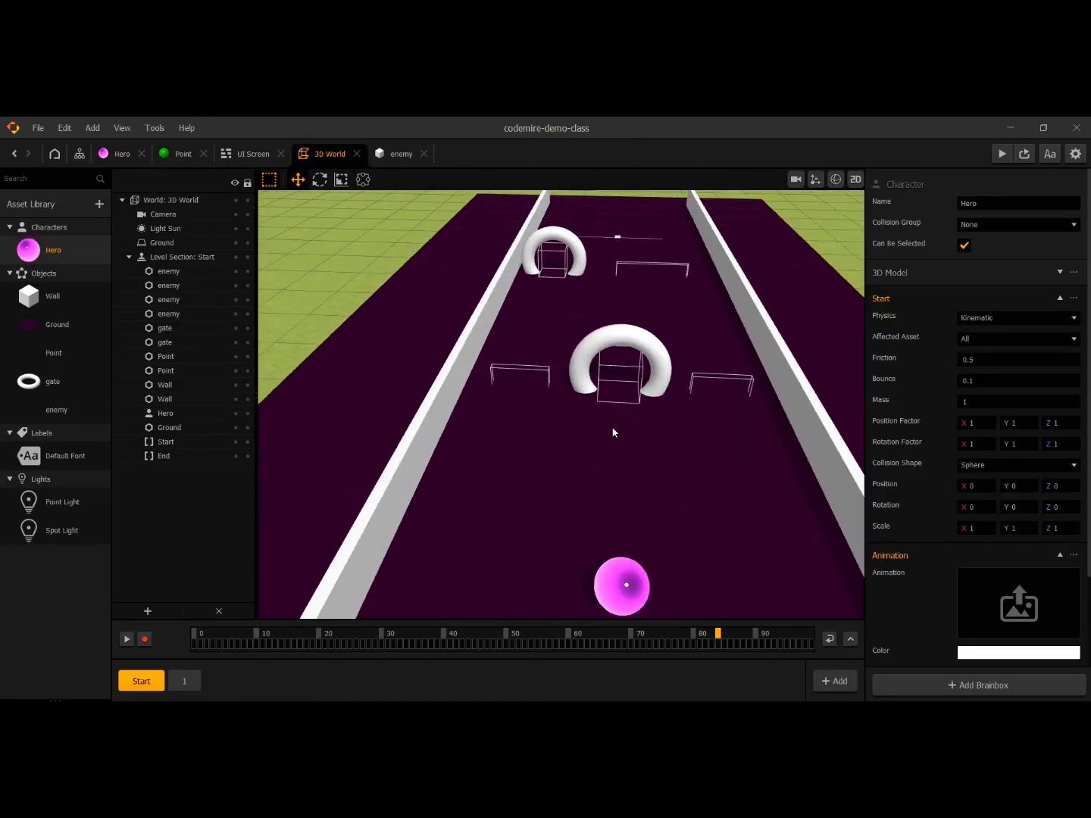
scroll(616, 431, "down", 1)
scroll(616, 431, "up", 1)
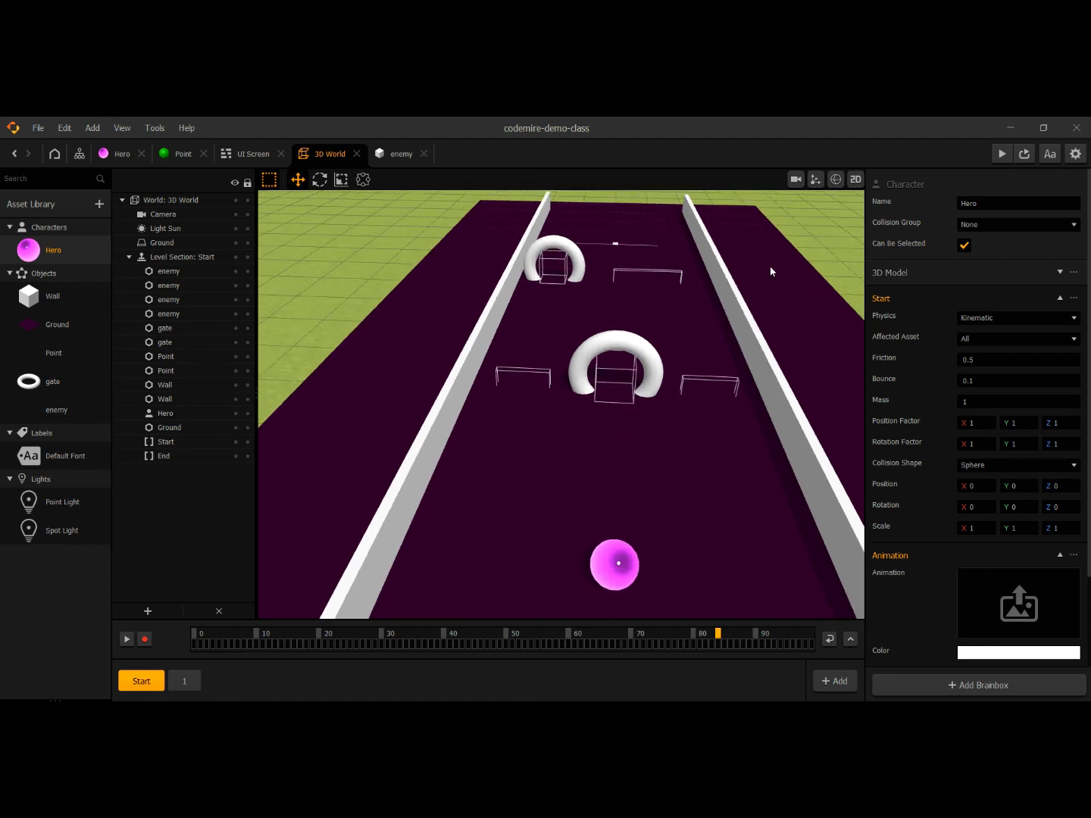
Temporarily show the collision shapes and inspect those of the enemy barriers and the Point at the near gate.
left_click(836, 180)
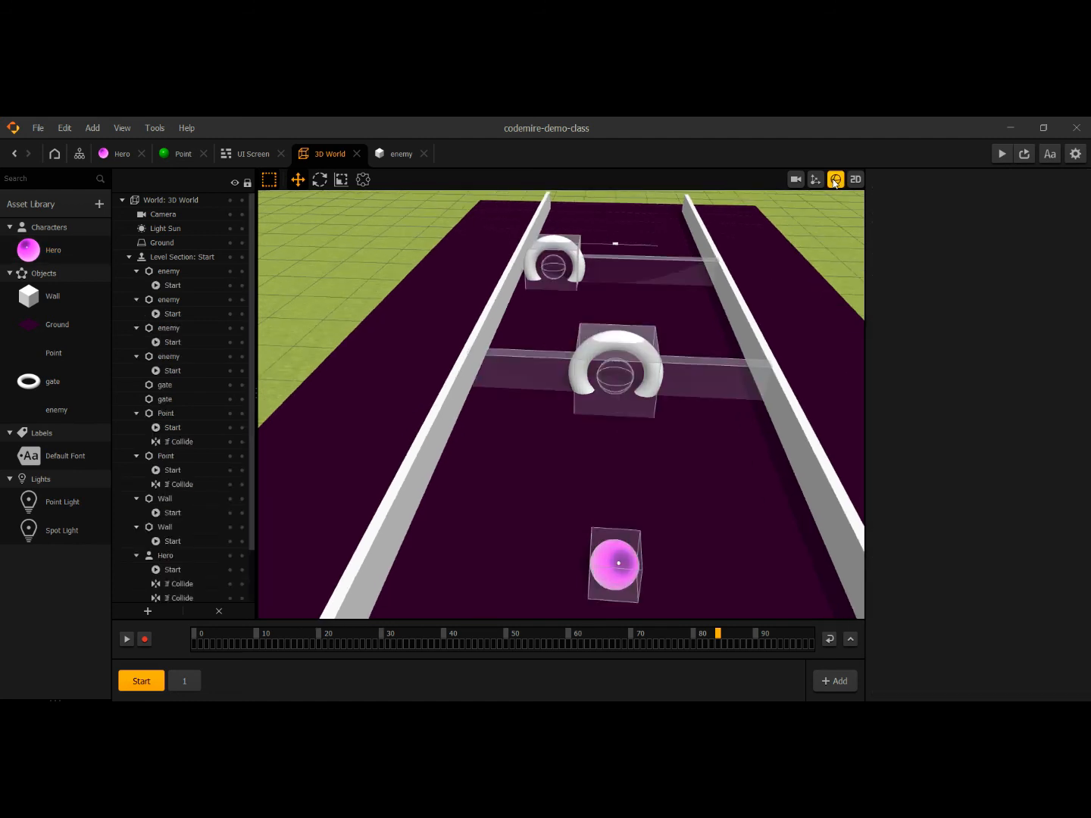
scroll(694, 379, "down", 1)
left_click(694, 379)
left_click(528, 376)
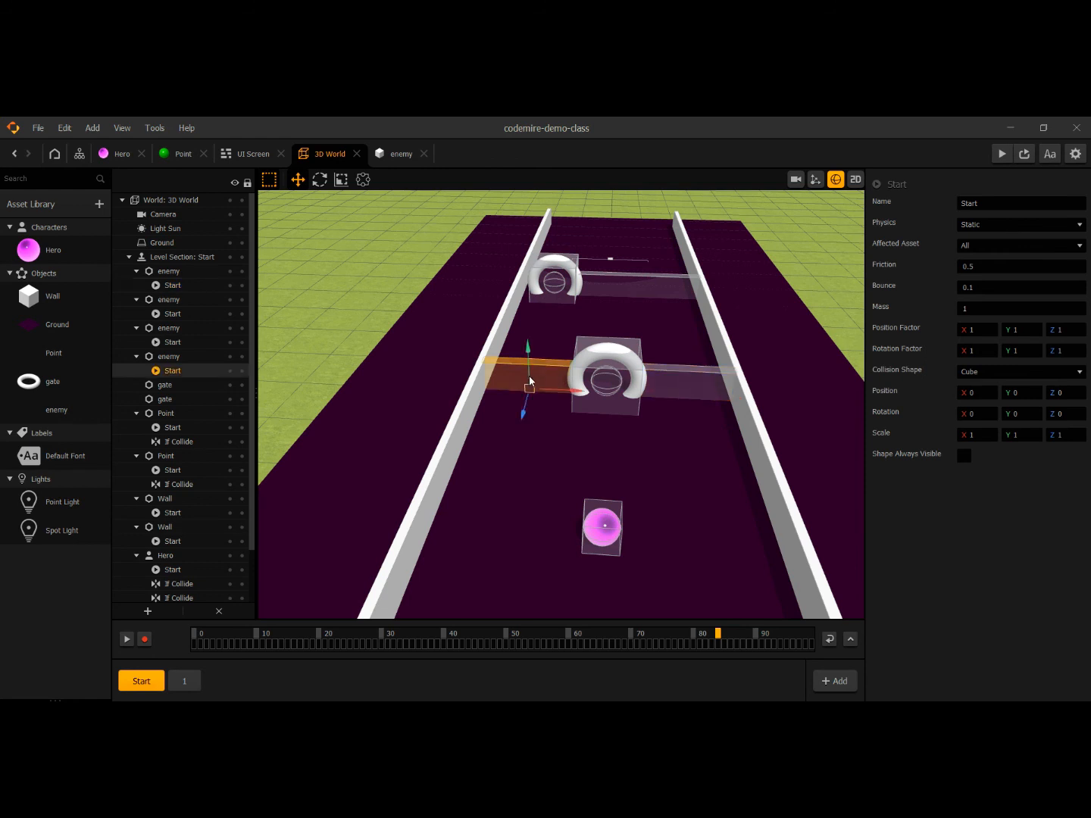
left_click(669, 388)
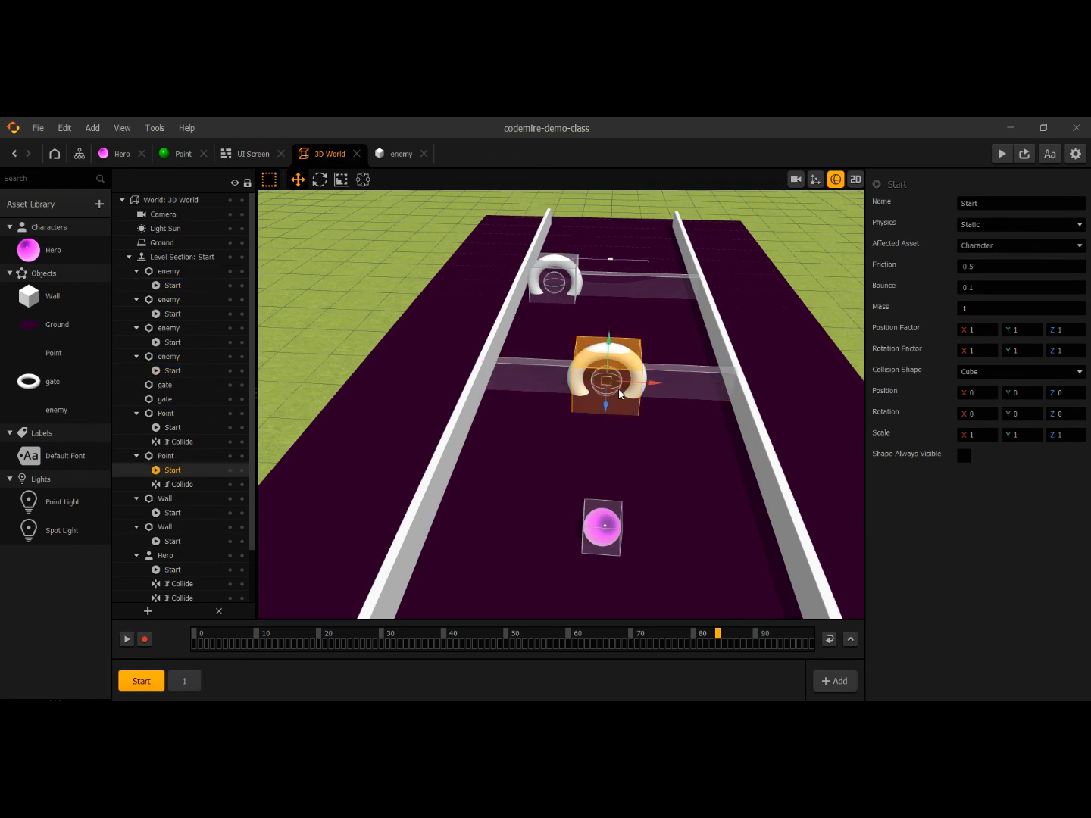
scroll(620, 393, "up", 3)
left_click(547, 368)
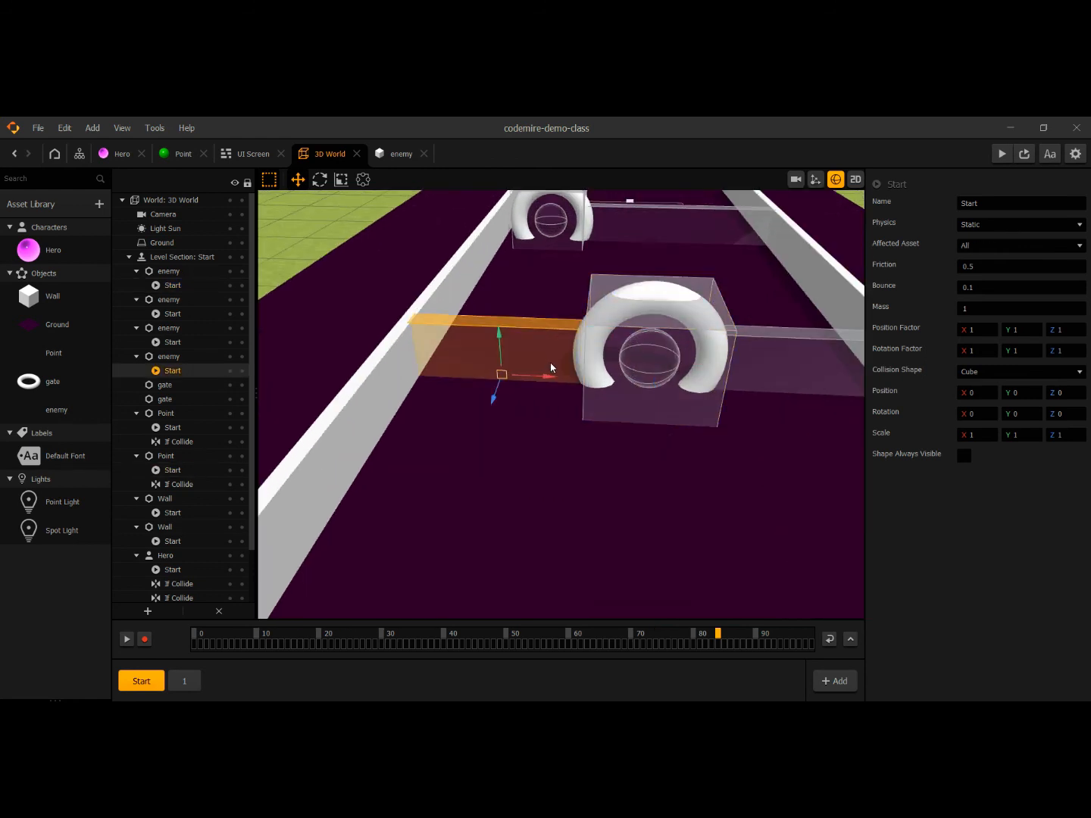
mouse_move(542, 380)
left_mouse_down()
mouse_move(521, 381)
mouse_move(553, 380)
mouse_move(532, 380)
mouse_move(540, 384)
left_mouse_up()
left_click(835, 180)
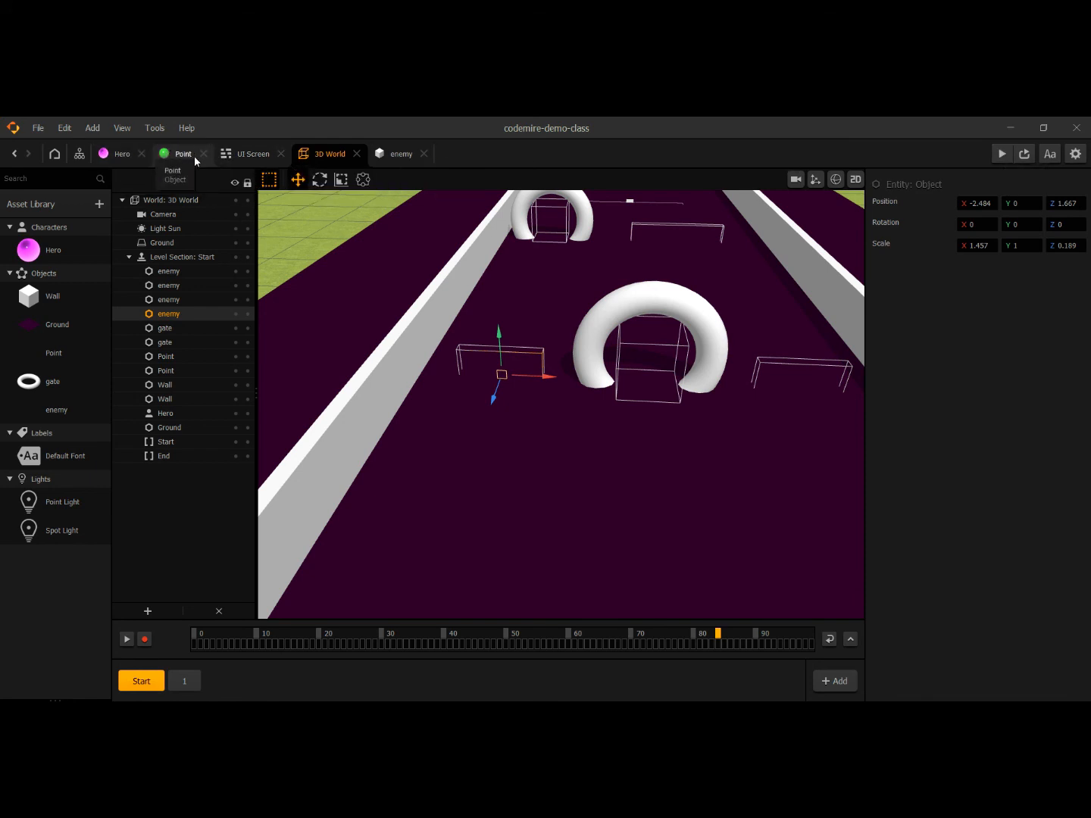
In the Hero's graph, set the Affected Asset of the second If Collide node to enemy.
left_click(110, 155)
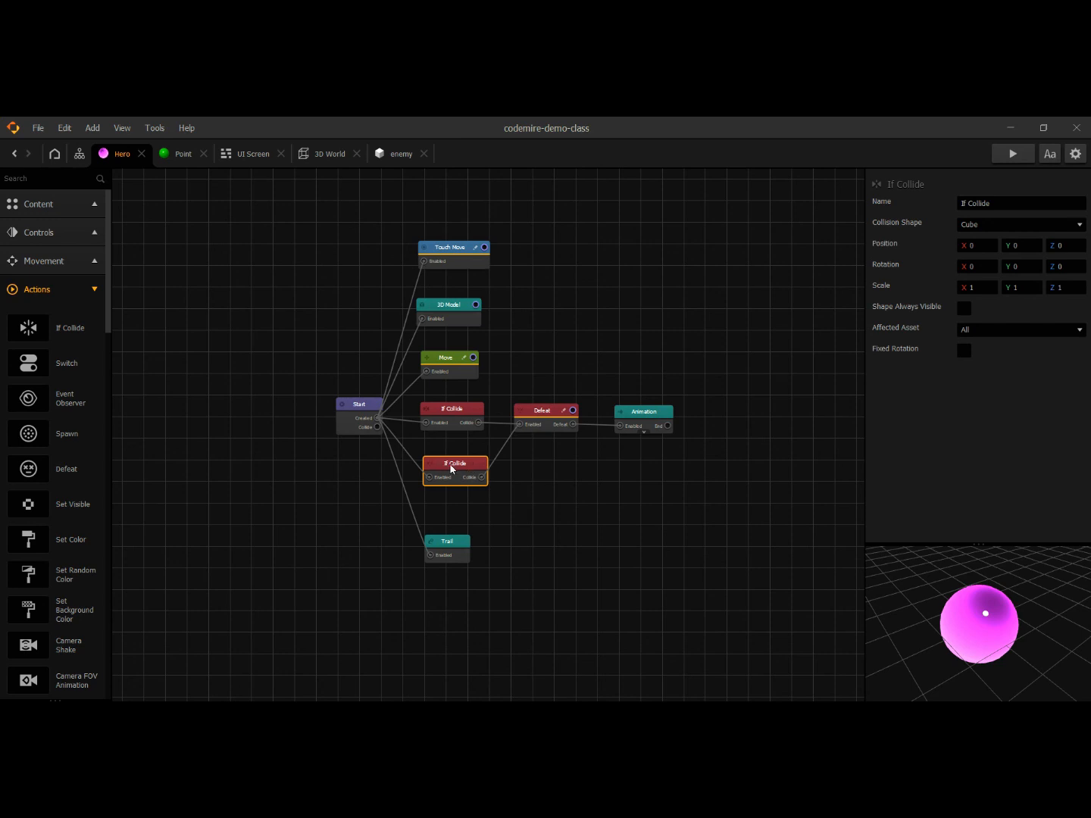
left_click_drag(472, 469, 465, 467)
left_click(1007, 336)
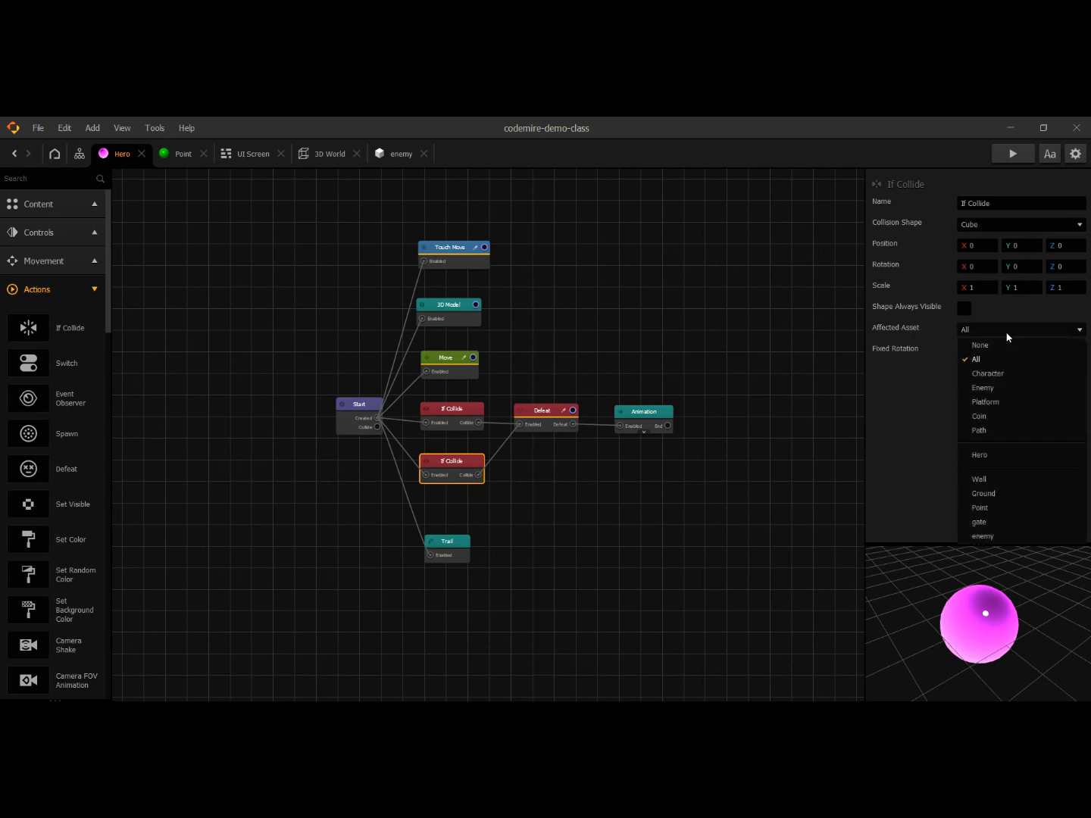
left_click(985, 536)
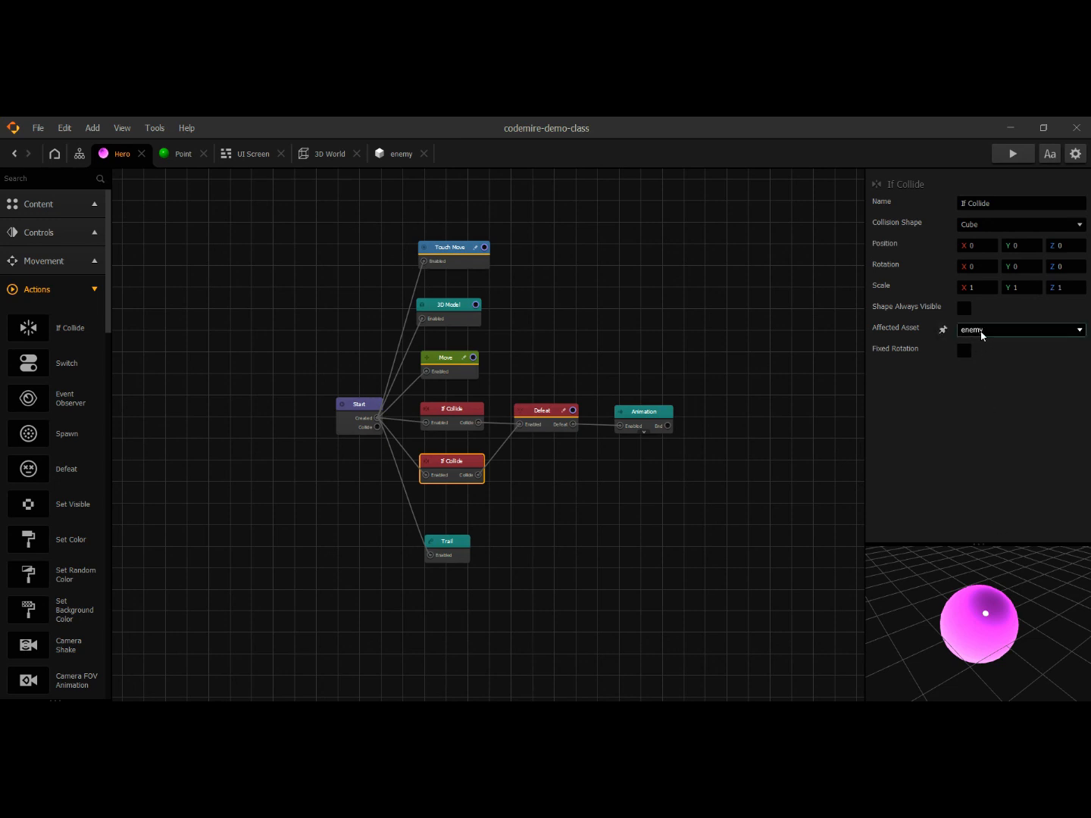
Preview the game, steering the ball through the gates and into an invisible enemy barrier to test the defeat, and close the preview.
left_click(1016, 156)
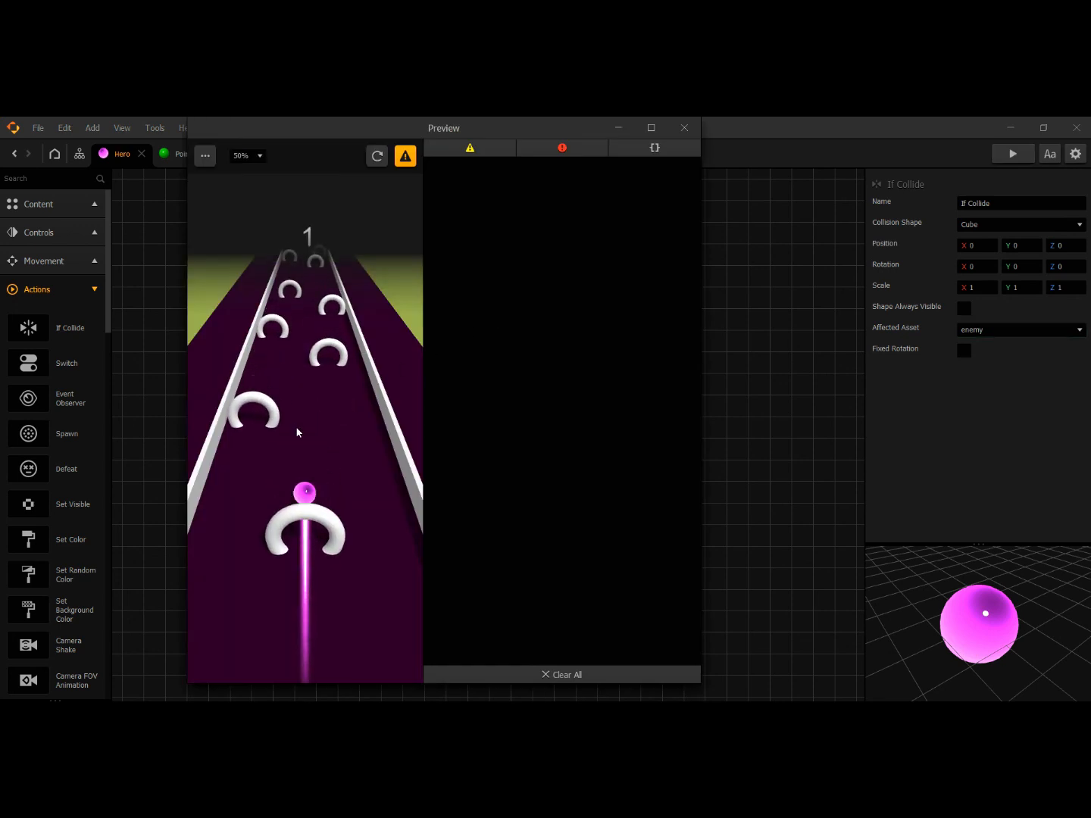
mouse_move(297, 429)
left_mouse_down()
mouse_move(239, 433)
mouse_move(369, 441)
left_mouse_up()
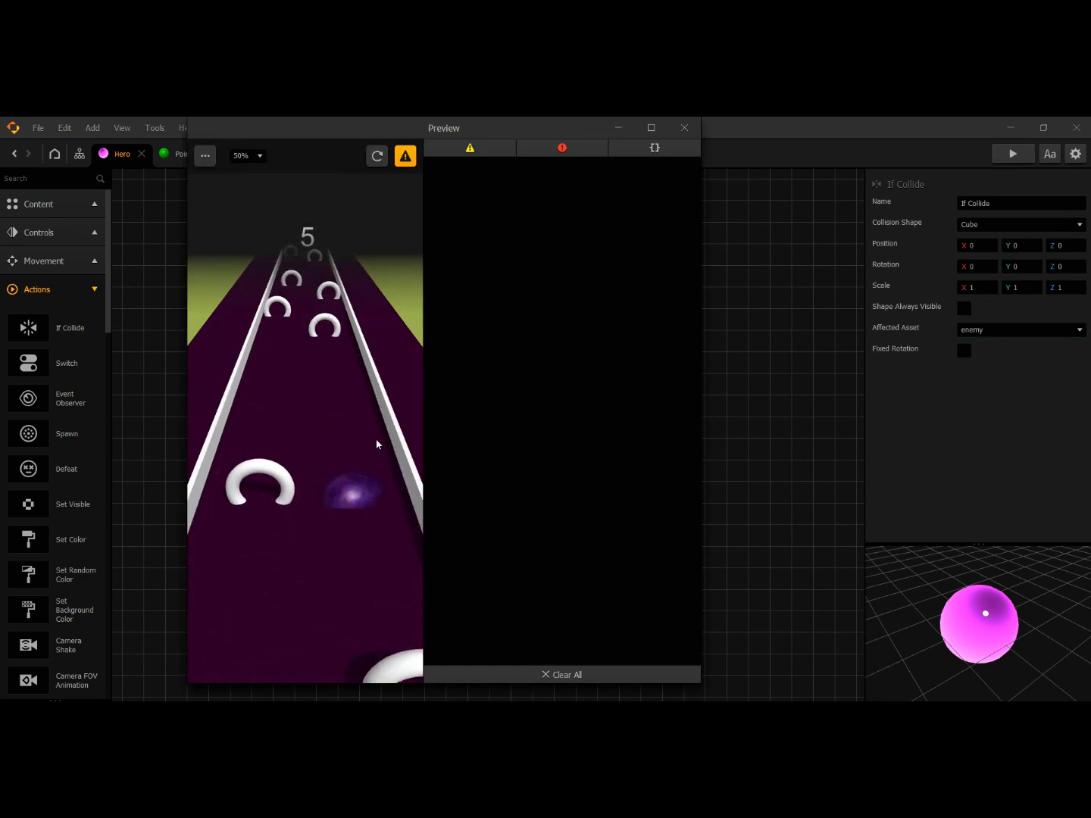
left_click(685, 128)
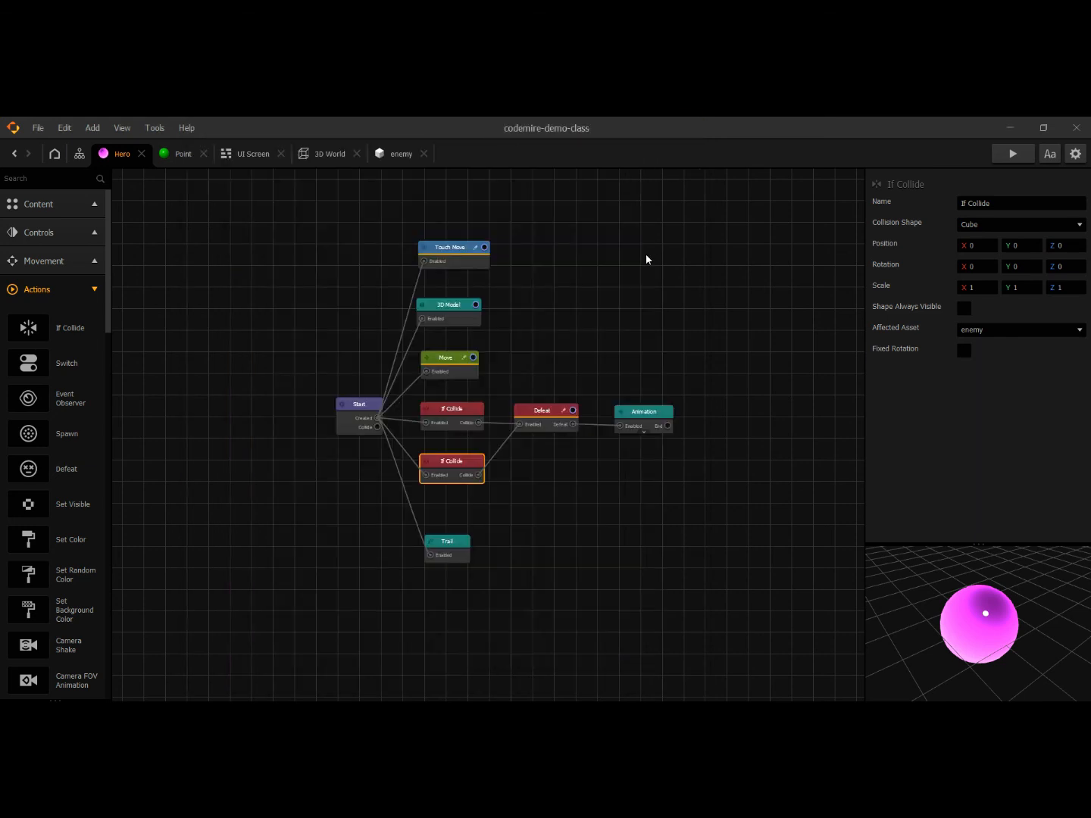
Return to the 3D World and look over the whole Start section with its walls, gates and enemy barriers.
left_click(330, 159)
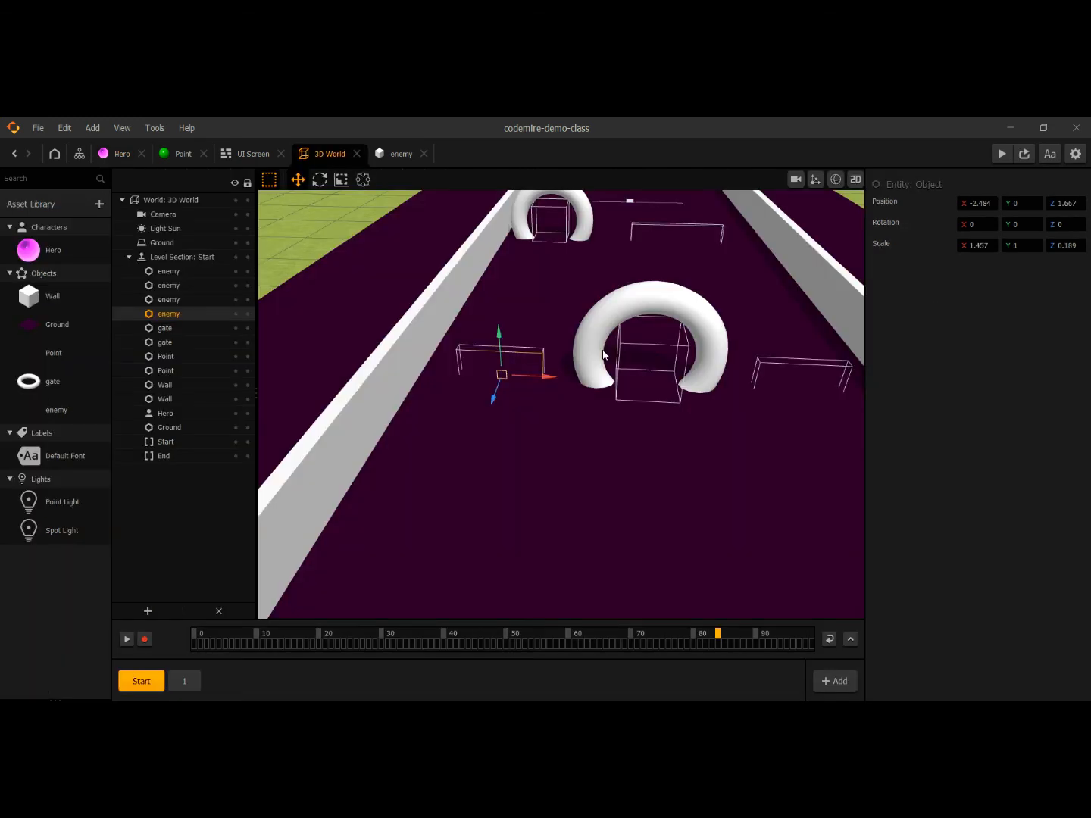
scroll(606, 355, "down", 4)
scroll(606, 391, "down", 2)
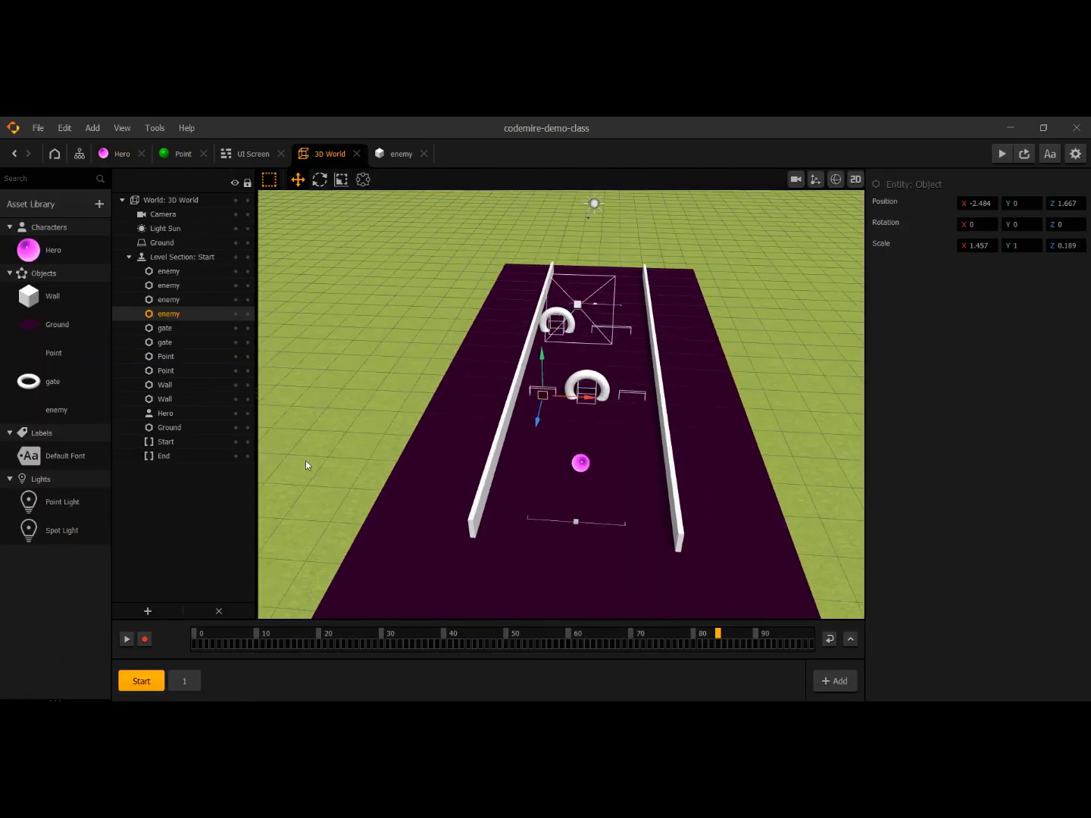
middle_click_drag(485, 492, 515, 502)
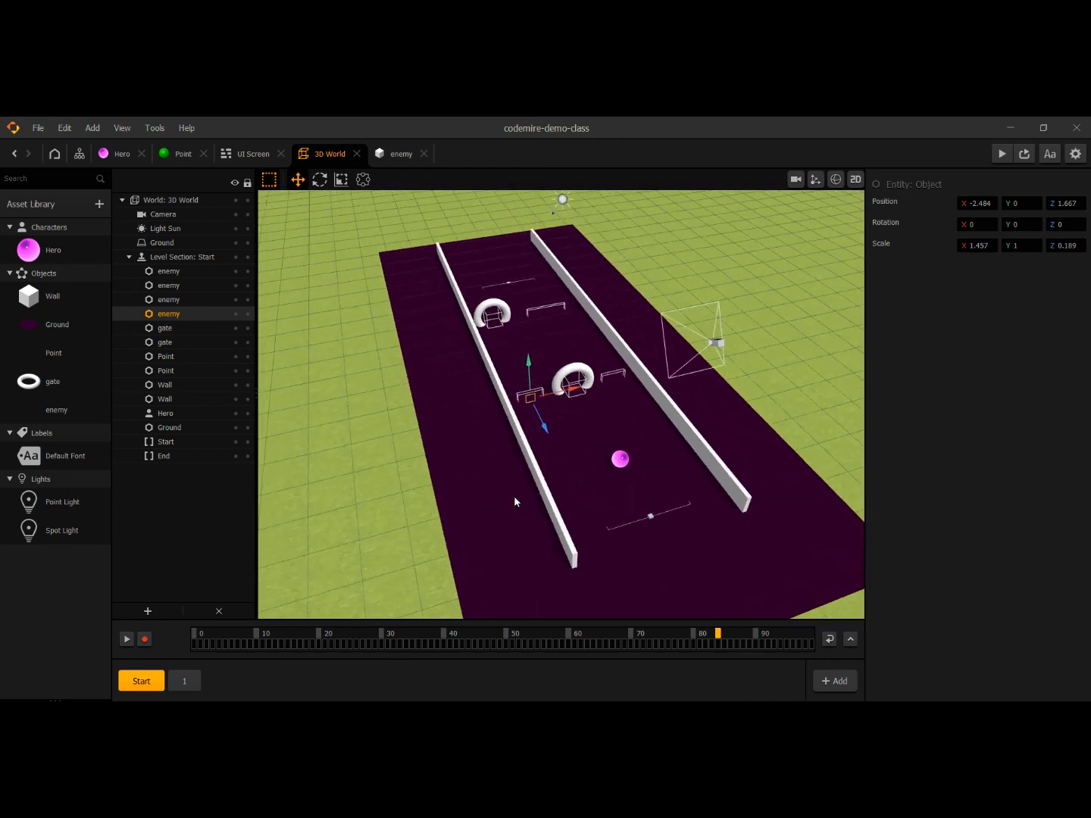